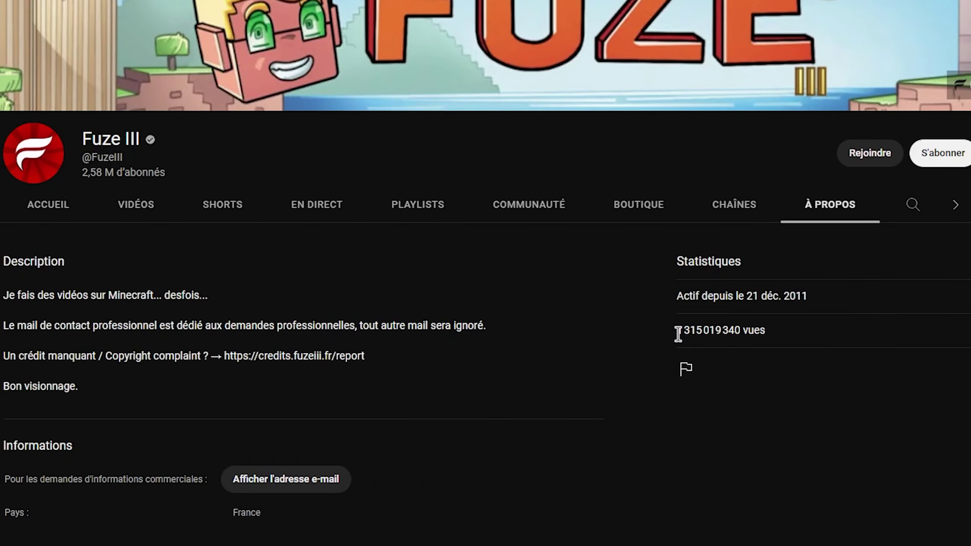
# Check the total view count on Fuze III's channel page and look over the channel's uploaded videos
pyautogui.moveTo(678, 332); pyautogui.dragTo(774, 333)
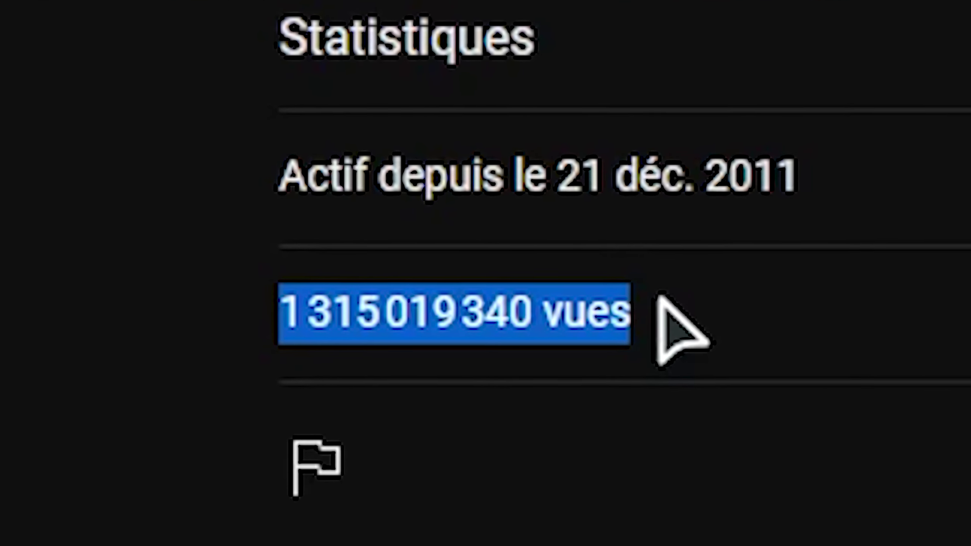
pyautogui.click(650, 325)
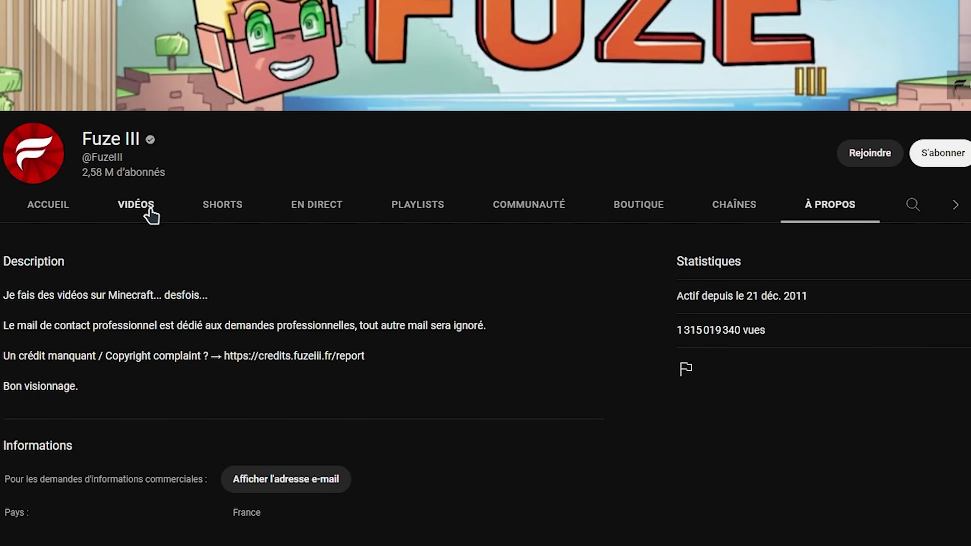
pyautogui.click(150, 210)
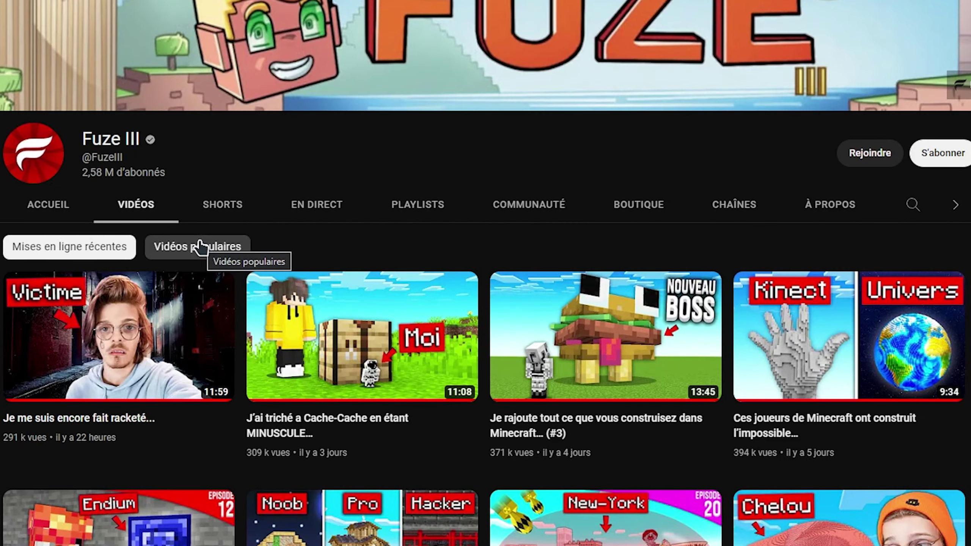
pyautogui.scroll(2, 199, 246)
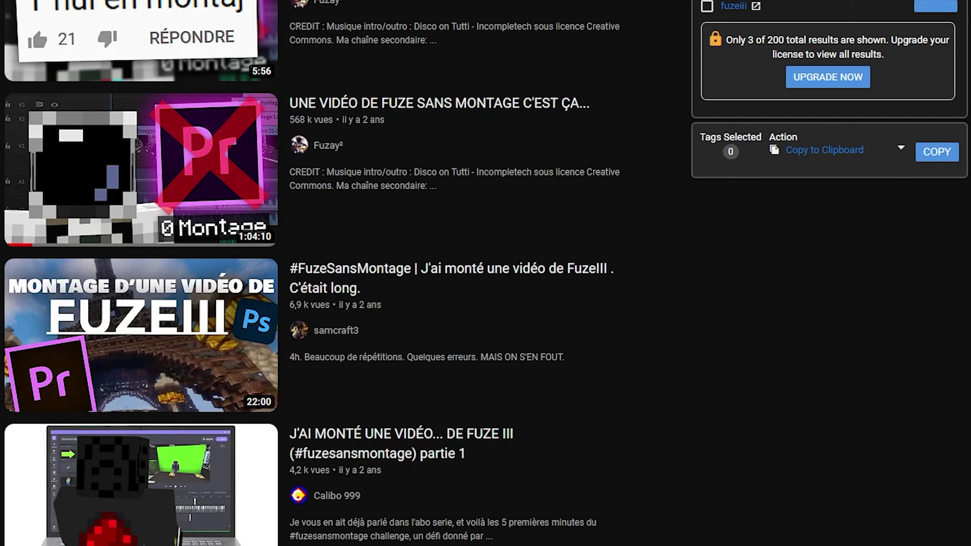
# Write the comment "S'il vous plaît, présentez le YouTubeur..." under the YouTube video
pyautogui.write("S'il vous plaît, présentez le YouTubeu")
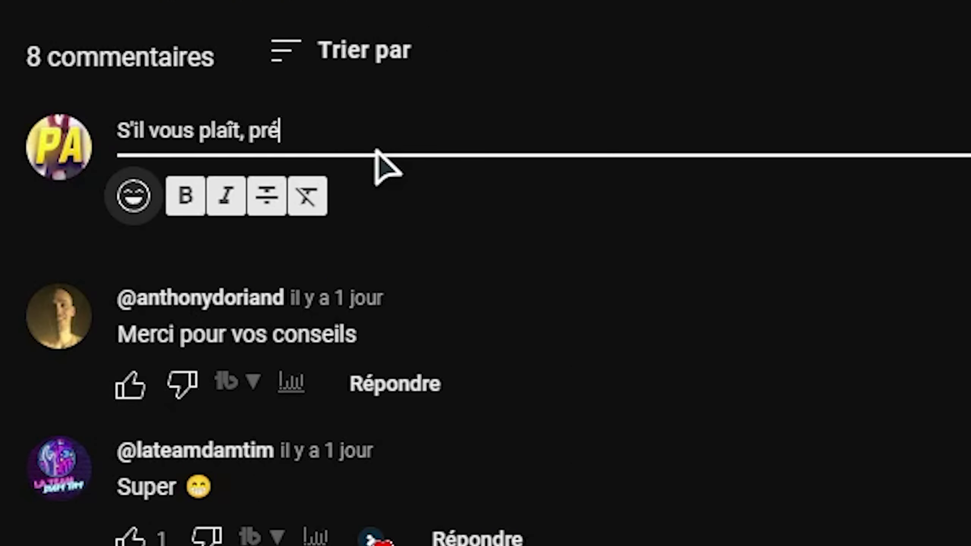
pyautogui.write('r...')
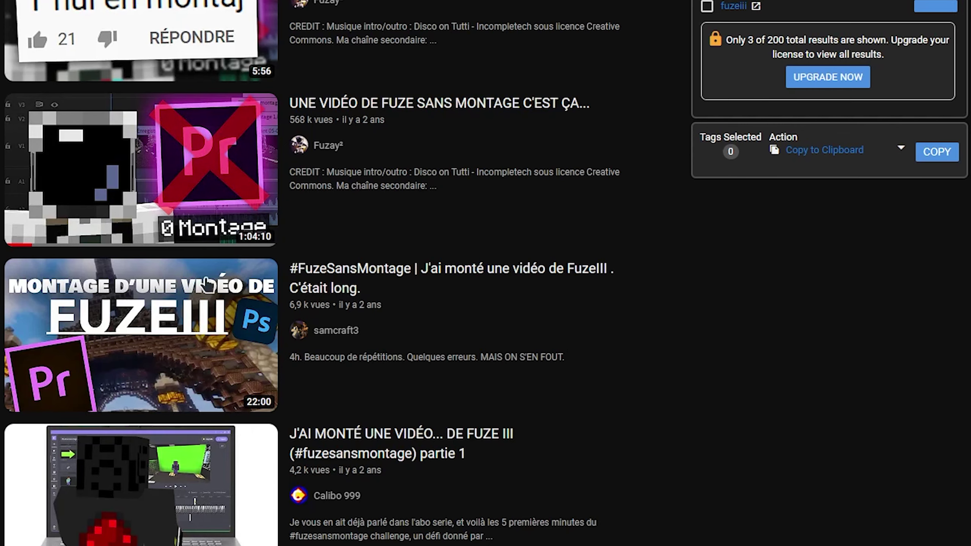
# Scrub through the opening of the video "UNE VIDÉO DE FUZE SANS MONTAGE C'EST ÇA..."
pyautogui.moveTo(95, 152)
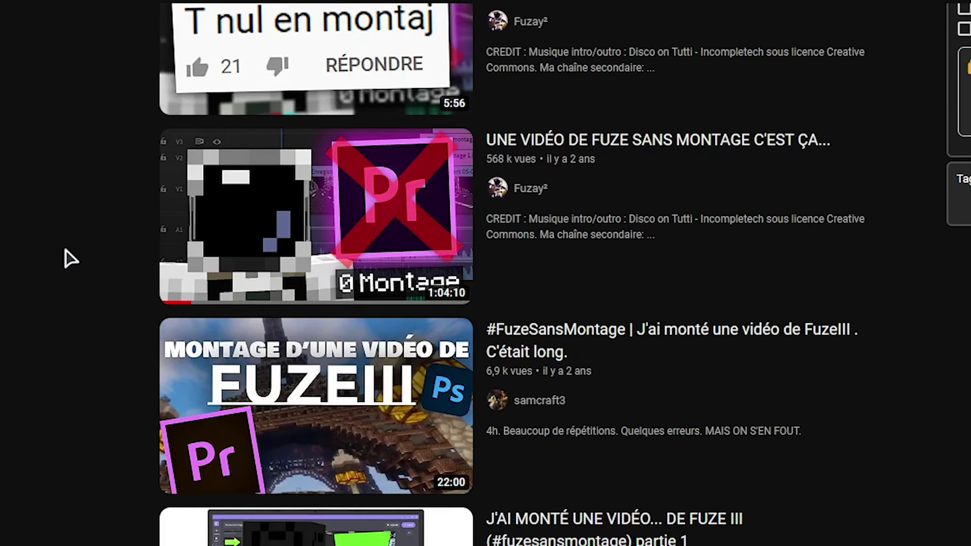
pyautogui.moveTo(691, 204)
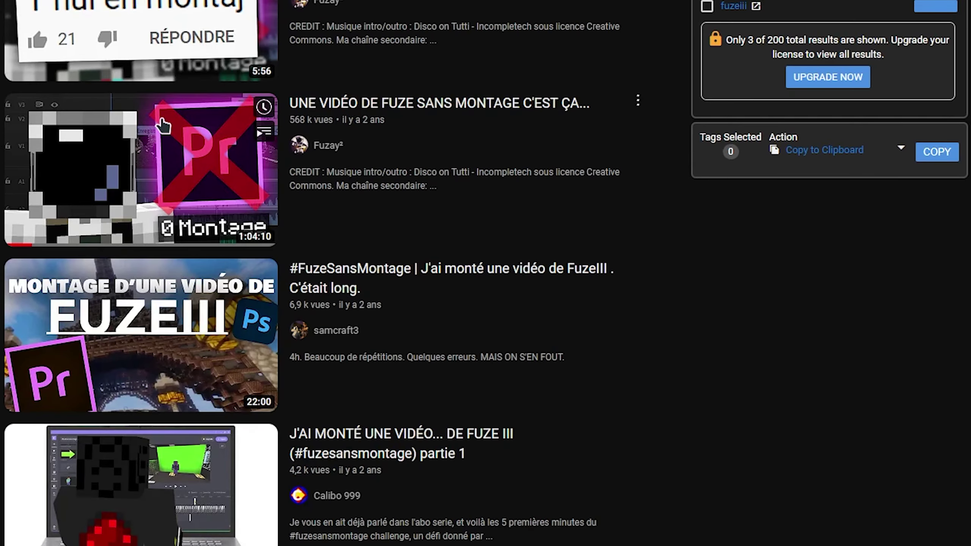
pyautogui.moveTo(215, 282)
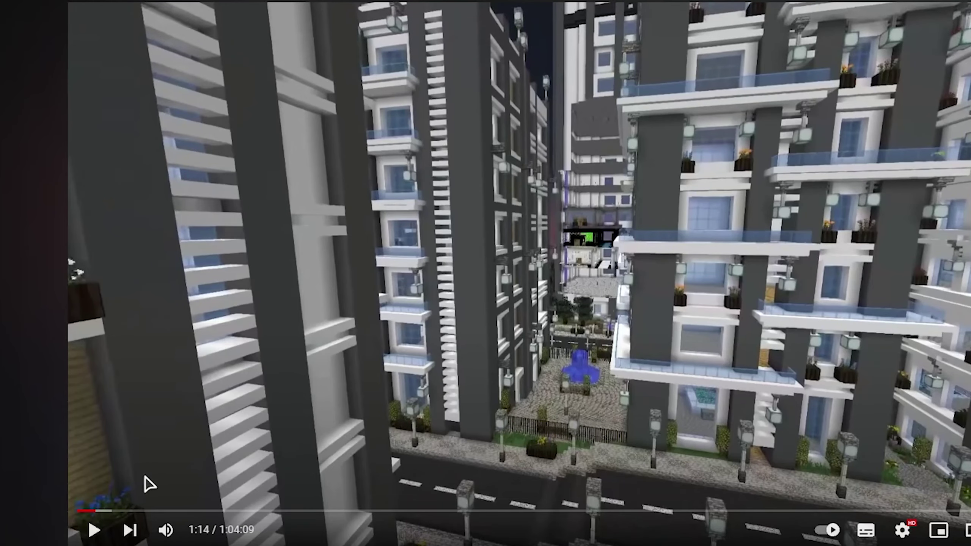
pyautogui.click(67, 509)
pyautogui.moveTo(67, 510); pyautogui.dragTo(108, 511)
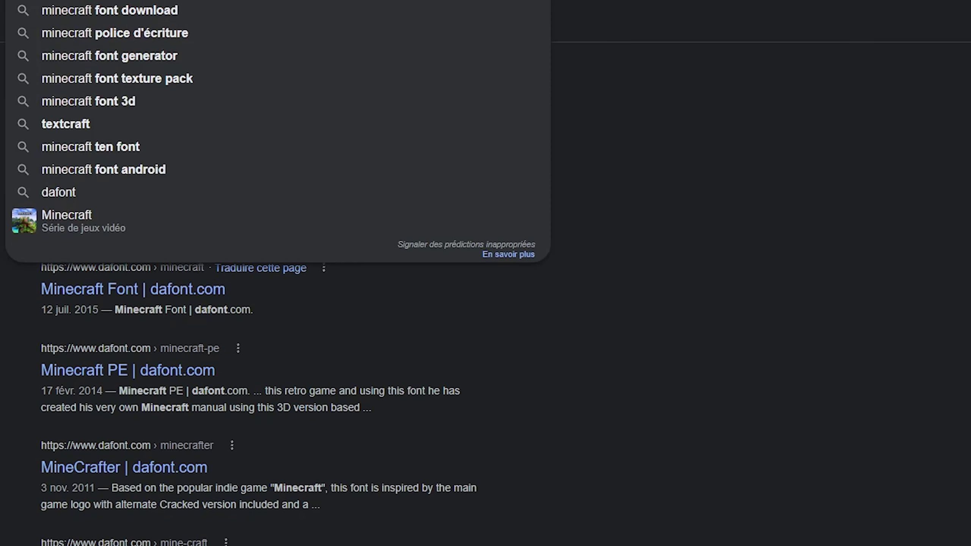
# Open the Minecraft font page on DaFont, accept the personal-data choices and view the character set
pyautogui.click(91, 112)
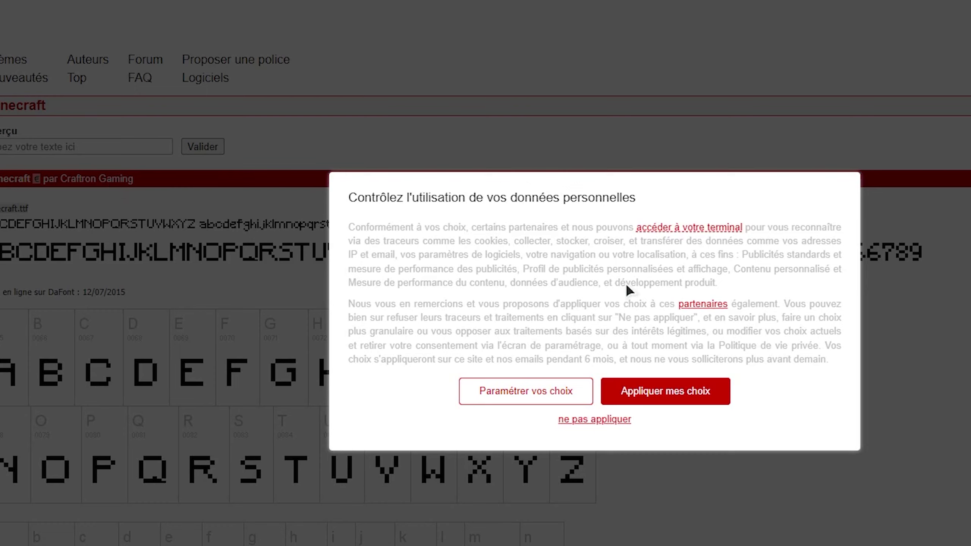
pyautogui.click(683, 390)
pyautogui.scroll(-3, 23, 252)
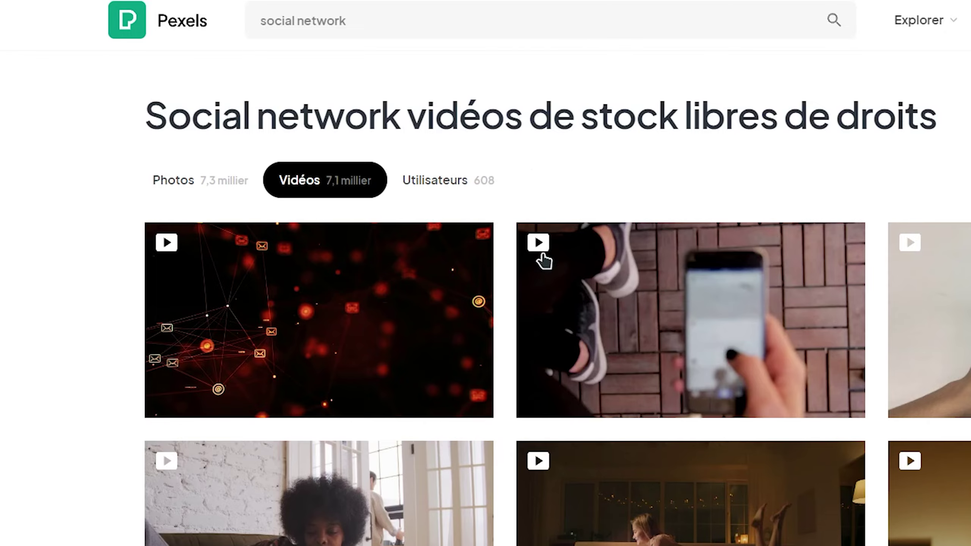
# Browse the Pexels stock videos for "social network"
pyautogui.scroll(-15, 542, 256)
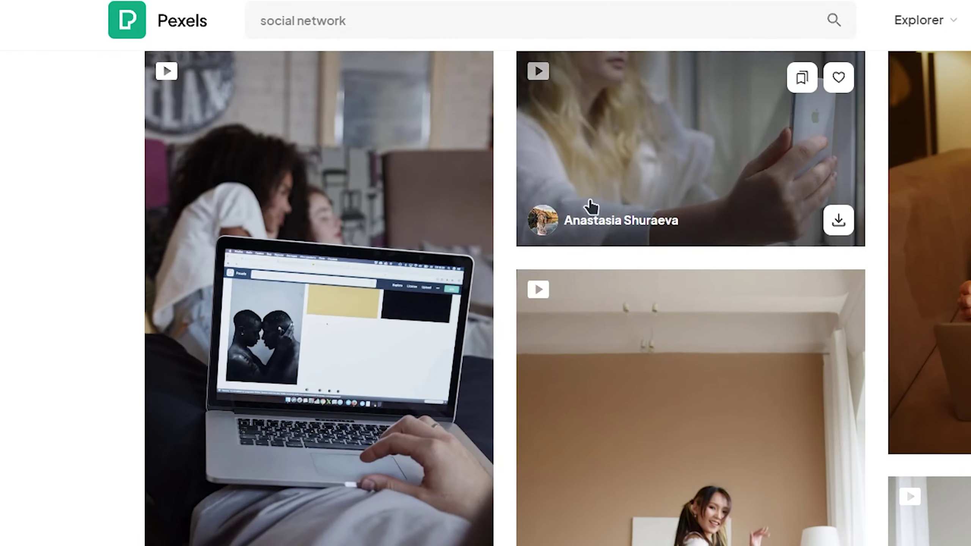
pyautogui.scroll(-17, 589, 208)
pyautogui.scroll(-20, 612, 308)
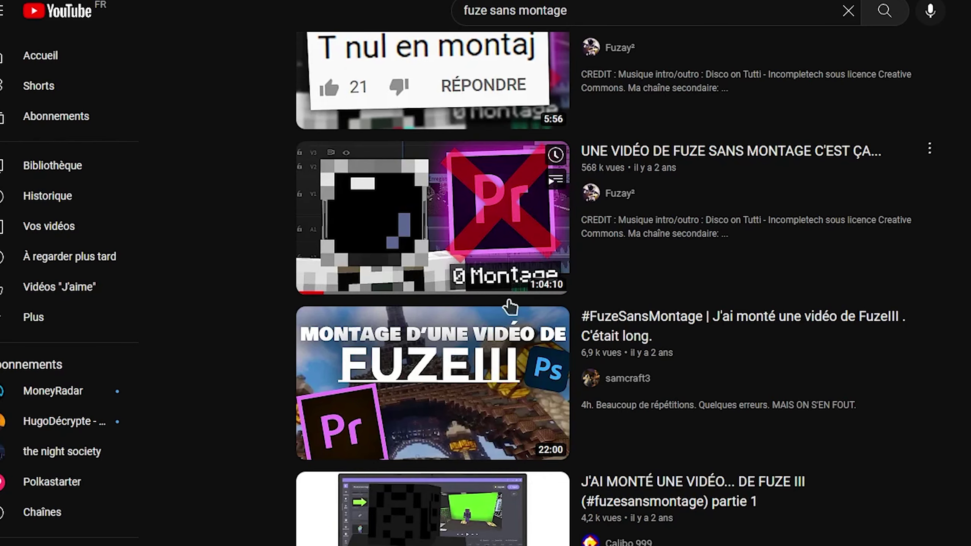
pyautogui.moveTo(505, 256)
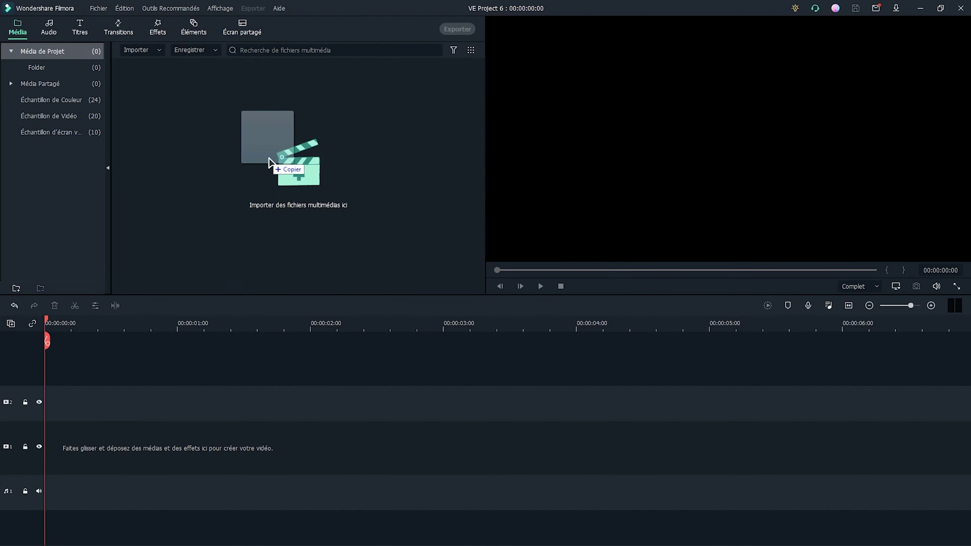
pyautogui.moveTo(269, 157); pyautogui.dragTo(275, 162)
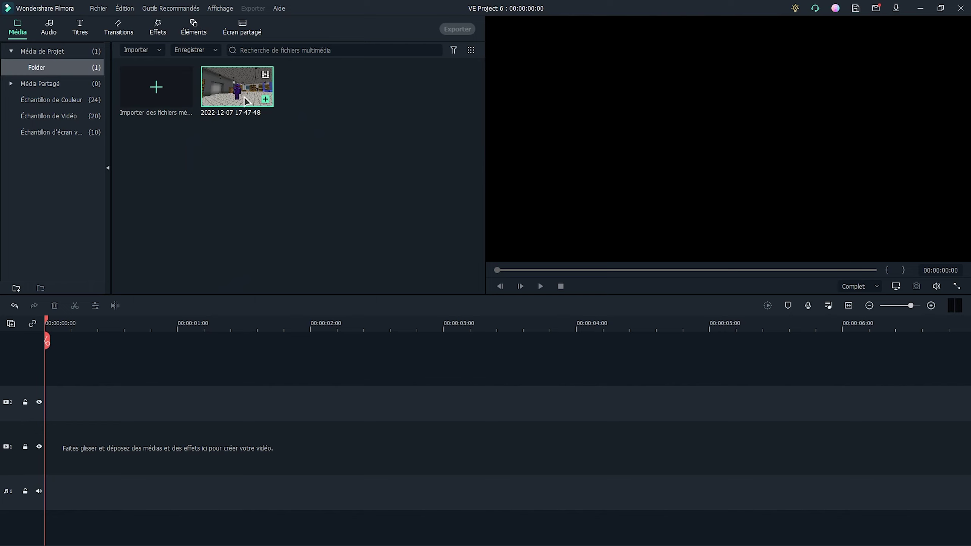
pyautogui.moveTo(244, 97); pyautogui.dragTo(43, 436)
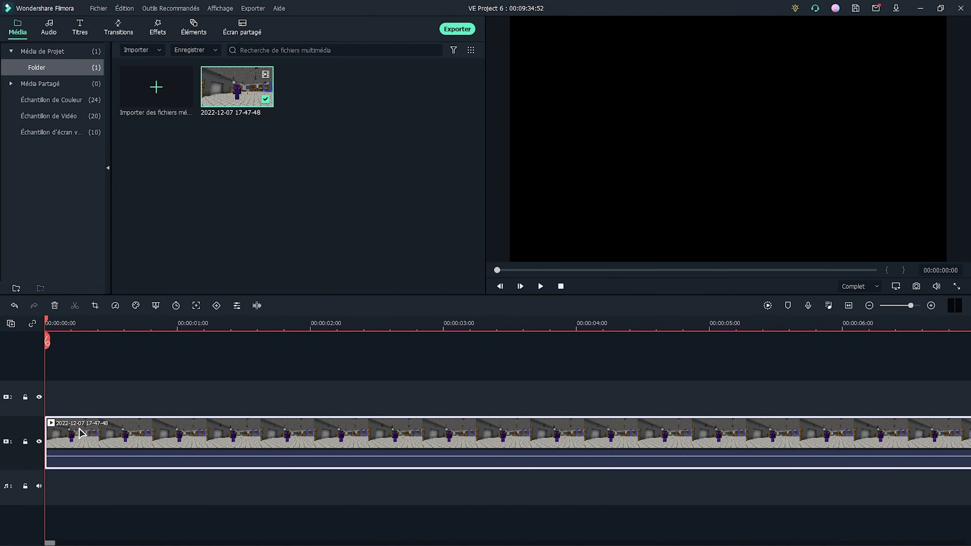
pyautogui.click(420, 363)
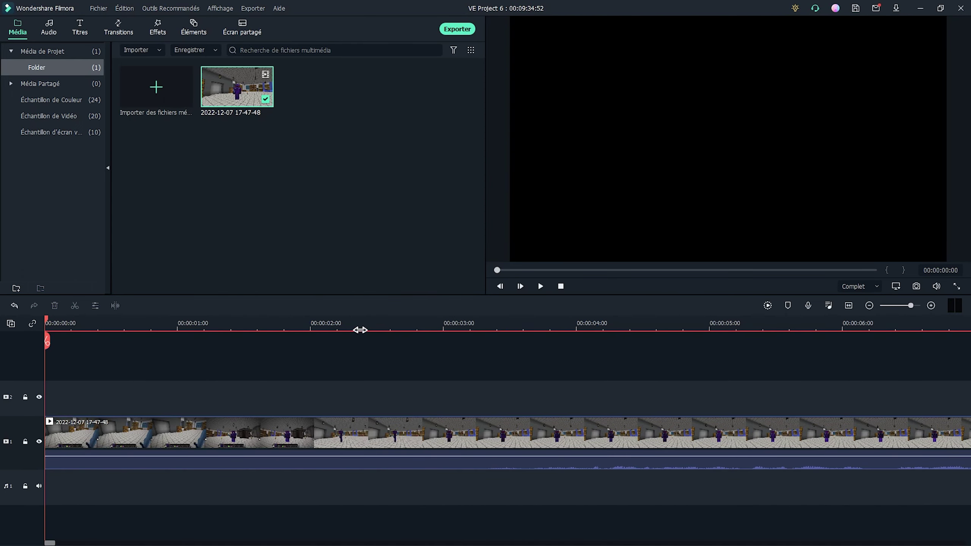
# Adjust the timeline scale and increase the first video track's height to enlarge the clip's thumbnails and waveform
pyautogui.scroll(-3, 462, 325)
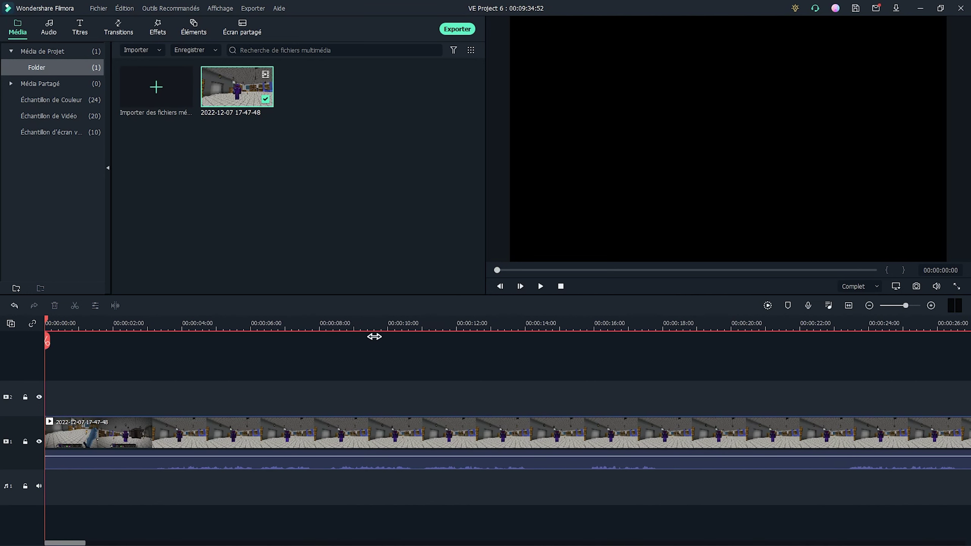
pyautogui.scroll(3, 420, 325)
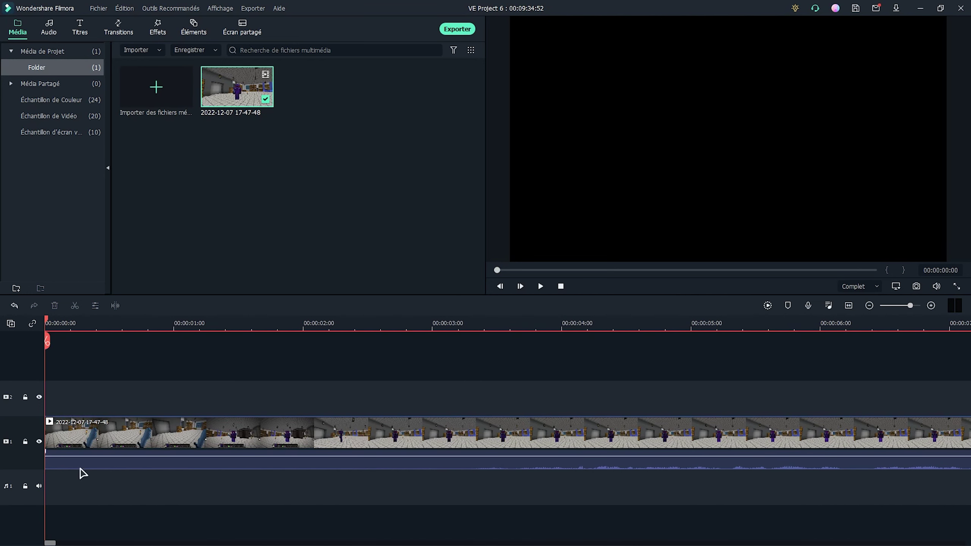
pyautogui.click(37, 485)
pyautogui.scroll(1, 36, 510)
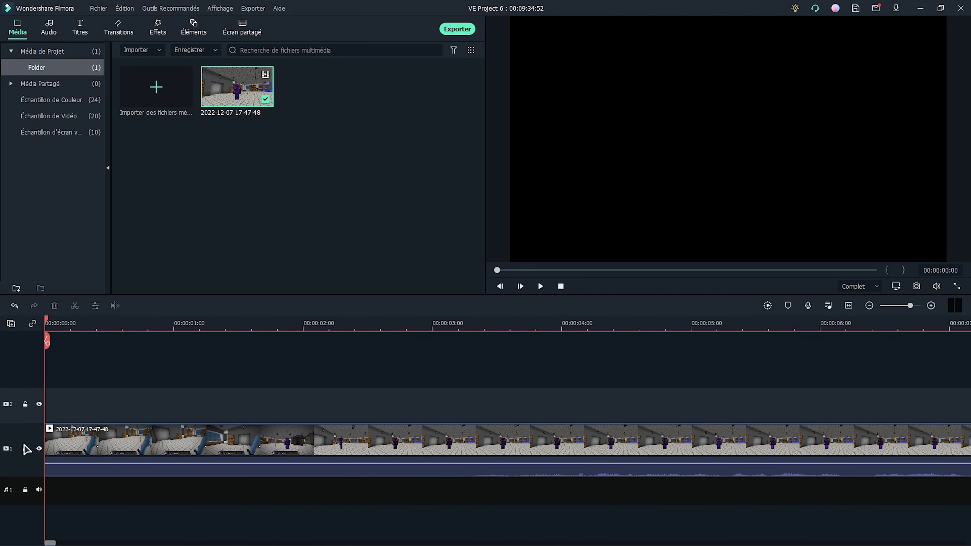
pyautogui.scroll(-2, 467, 356)
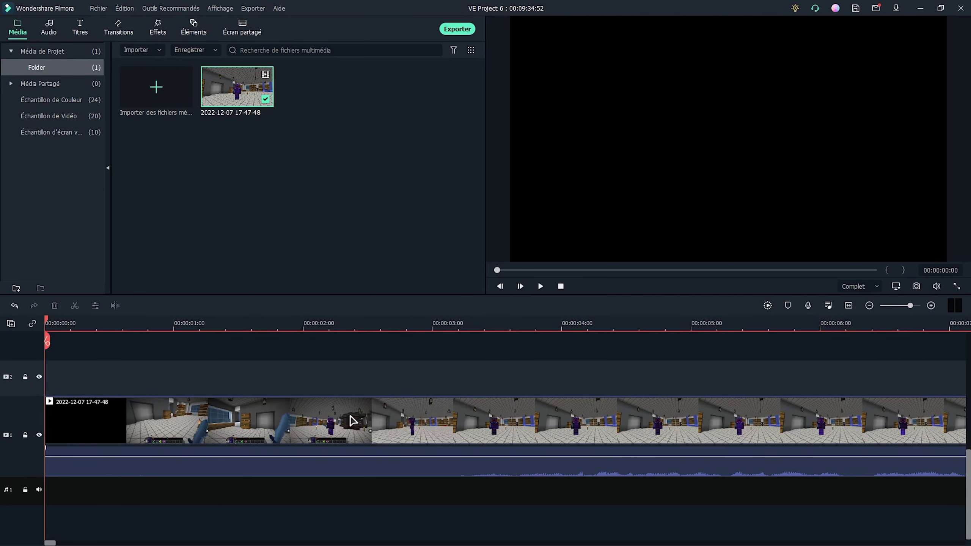
# Scrub and play the opening of the gameplay clip up to about 11 seconds to examine its speech and pauses
pyautogui.moveTo(514, 328); pyautogui.dragTo(645, 339)
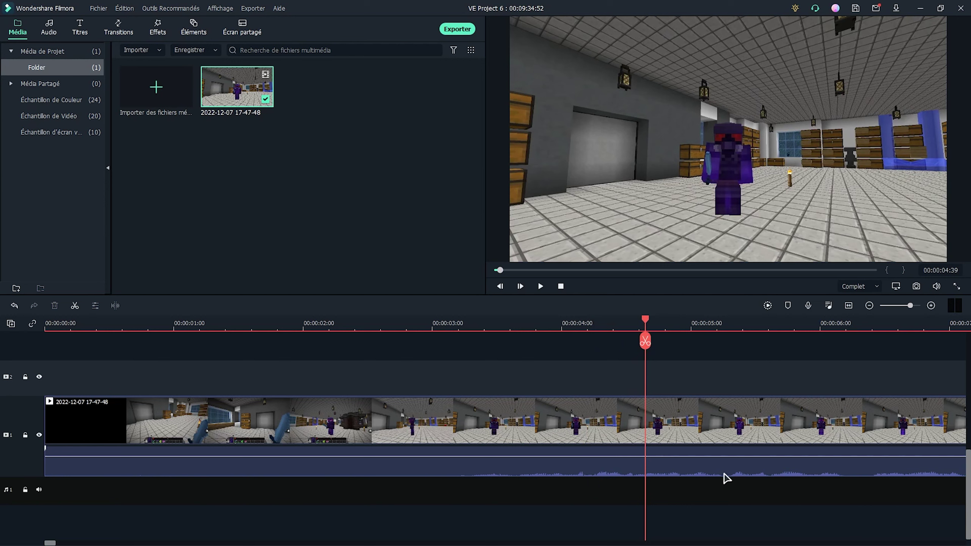
pyautogui.moveTo(836, 323); pyautogui.dragTo(447, 386)
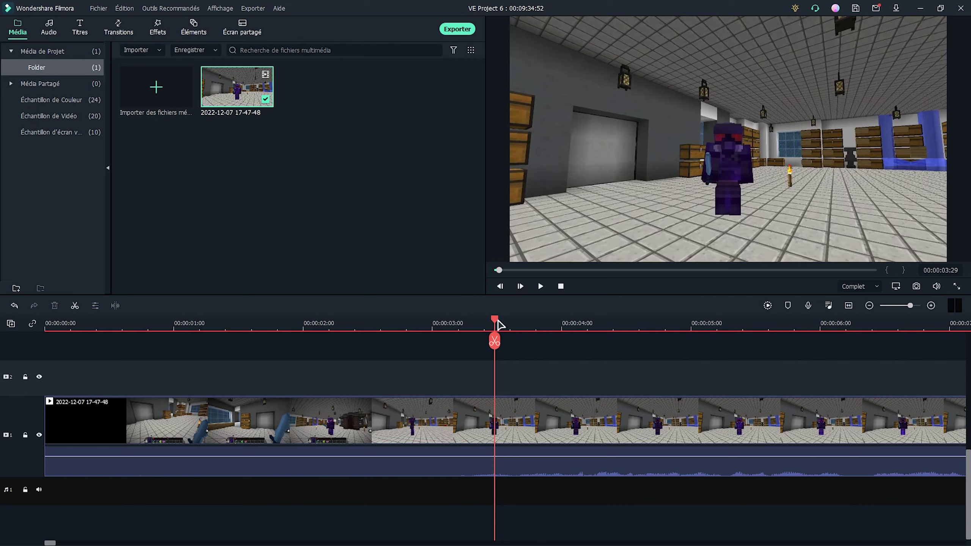
pyautogui.press('space')
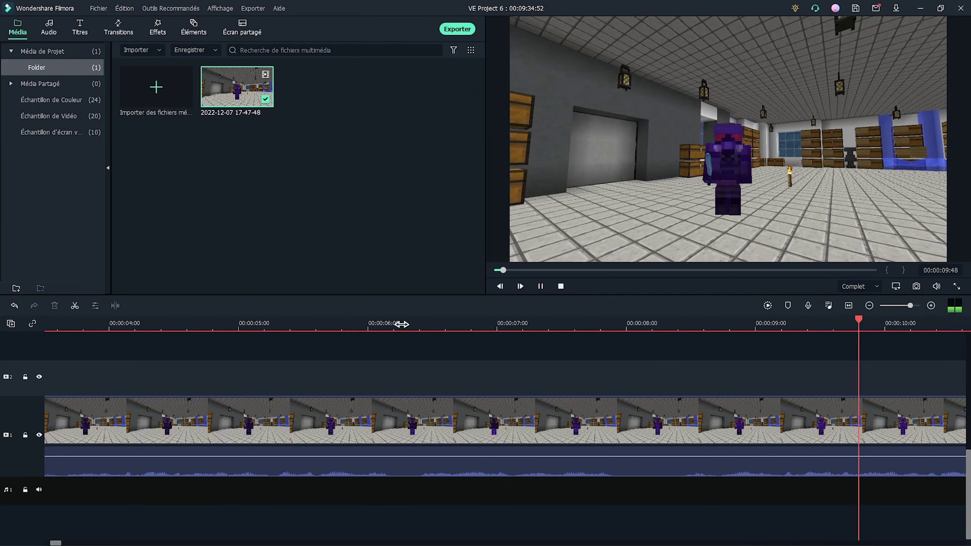
pyautogui.press('space')
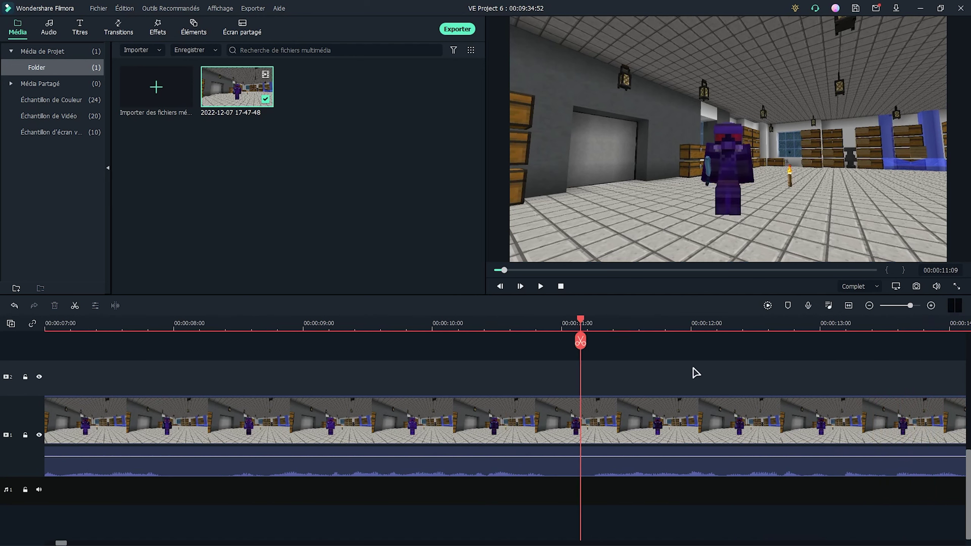
# Raise the gameplay clip's audio volume on the timeline to make the waveform's silent gaps distinguishable
pyautogui.moveTo(581, 366); pyautogui.dragTo(237, 395)
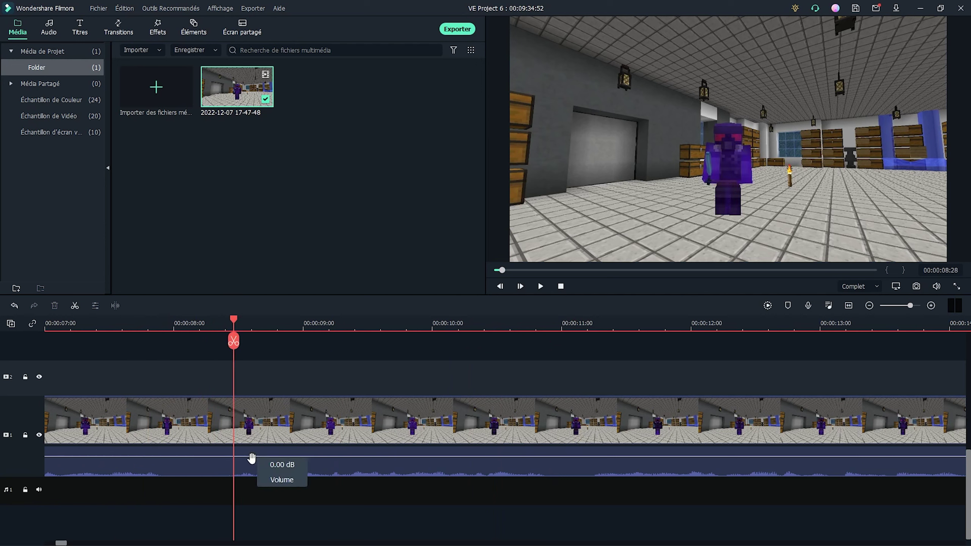
pyautogui.moveTo(251, 458); pyautogui.dragTo(250, 444)
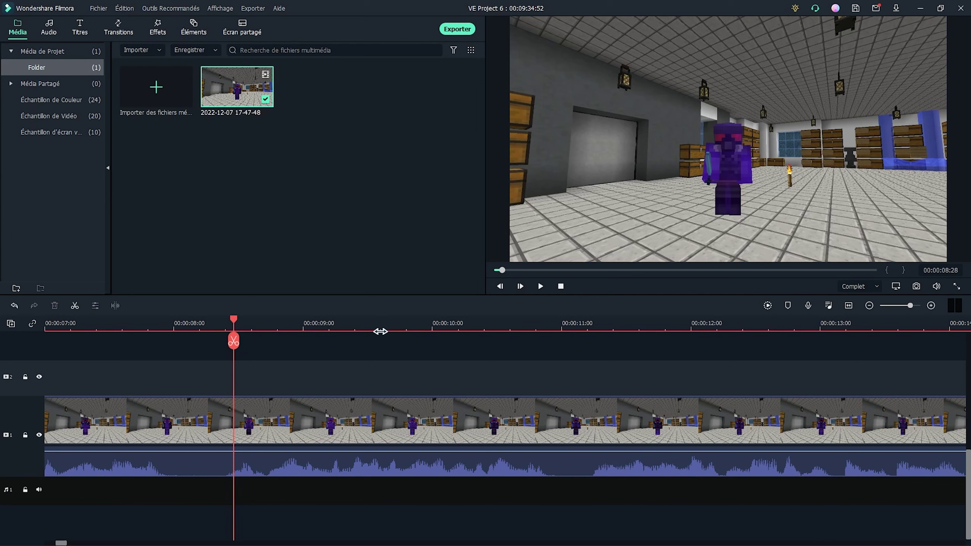
pyautogui.moveTo(222, 320); pyautogui.dragTo(452, 342)
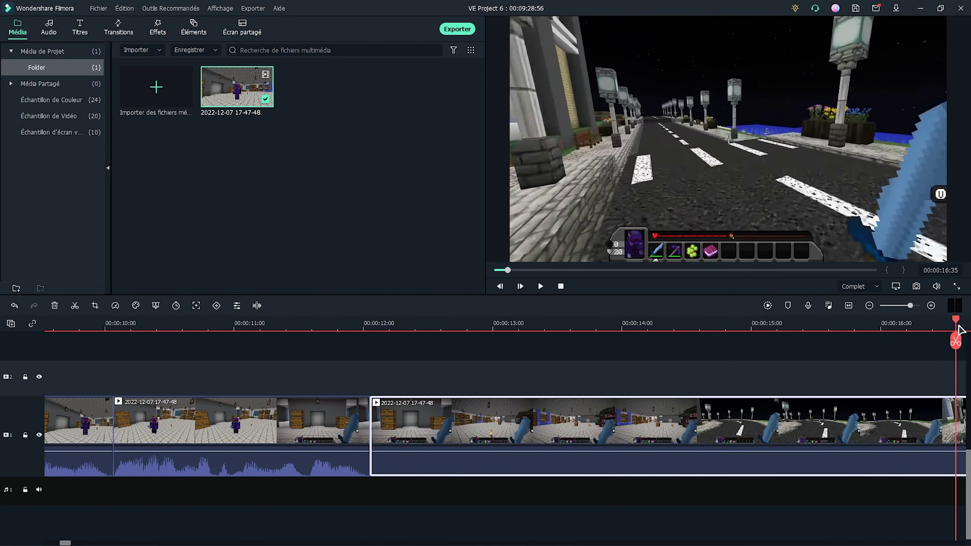
# Split the clip at 00:00:17:39 and delete the silent segment that starts at 00:00:12:03
pyautogui.click(826, 343)
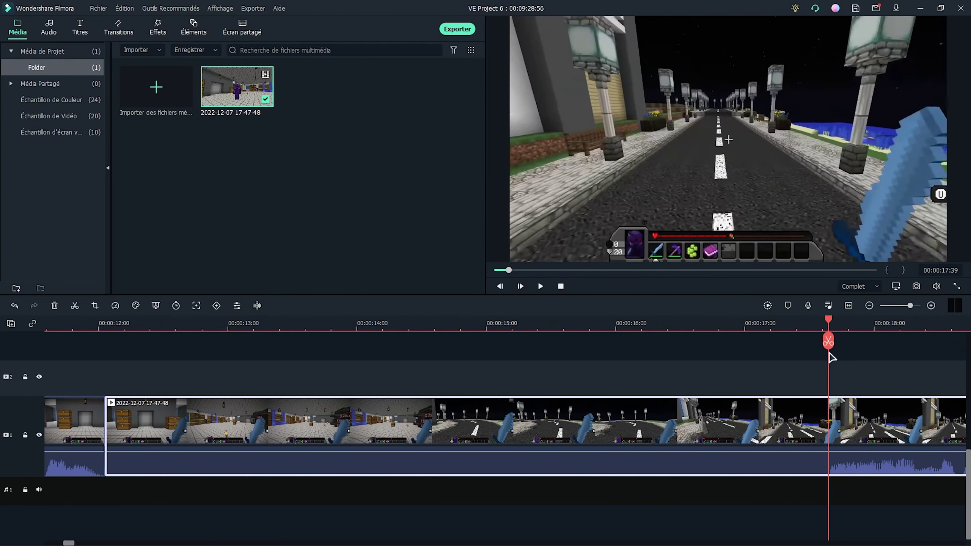
pyautogui.click(827, 342)
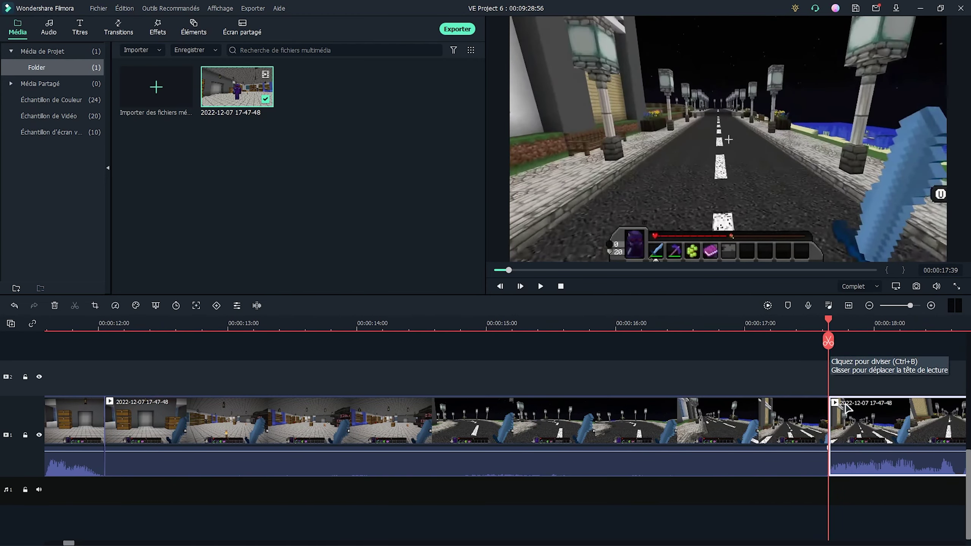
pyautogui.click(751, 439)
pyautogui.press('Delete')
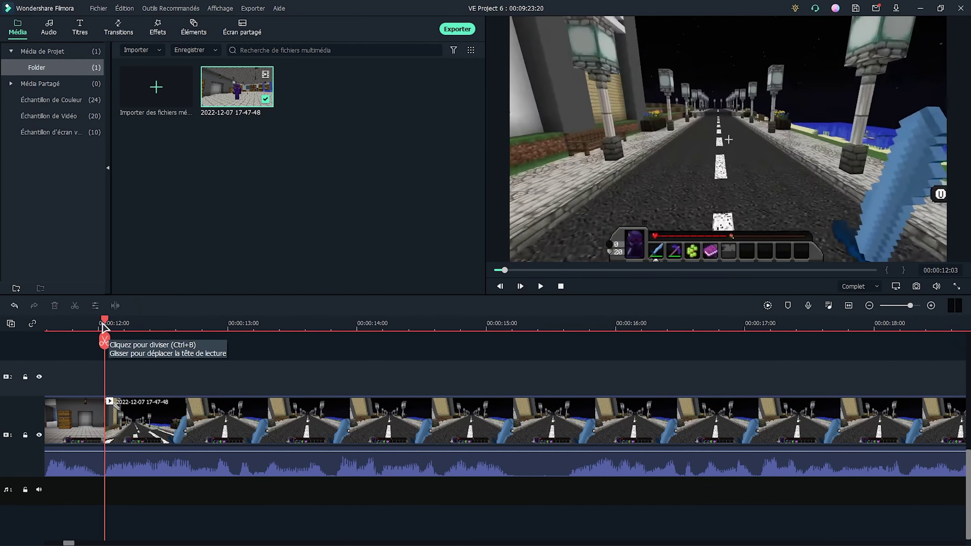
# Split the clip at 00:00:15:15 and 00:00:15:39 and delete the short silent segment between the cuts
pyautogui.moveTo(105, 324); pyautogui.dragTo(568, 346)
pyautogui.click(519, 342)
pyautogui.click(569, 342)
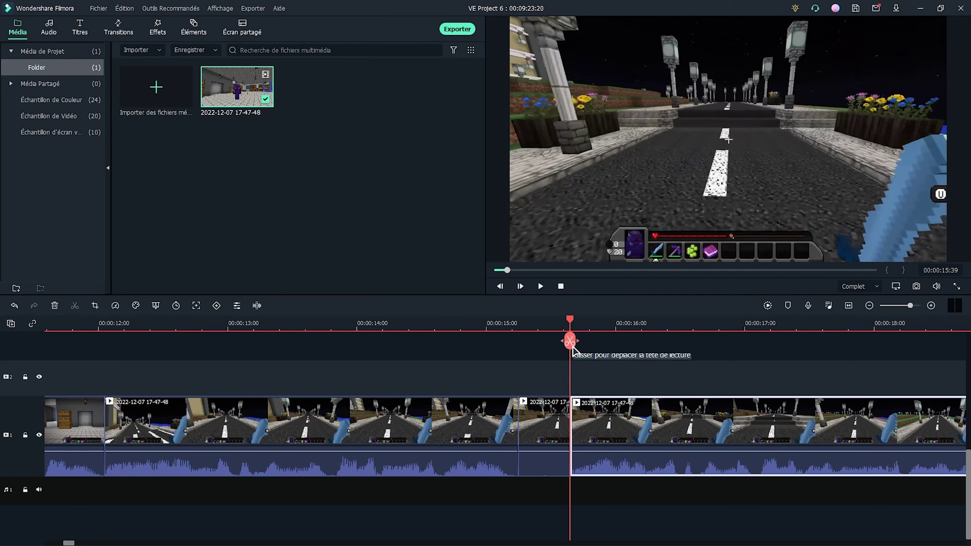
pyautogui.click(554, 417)
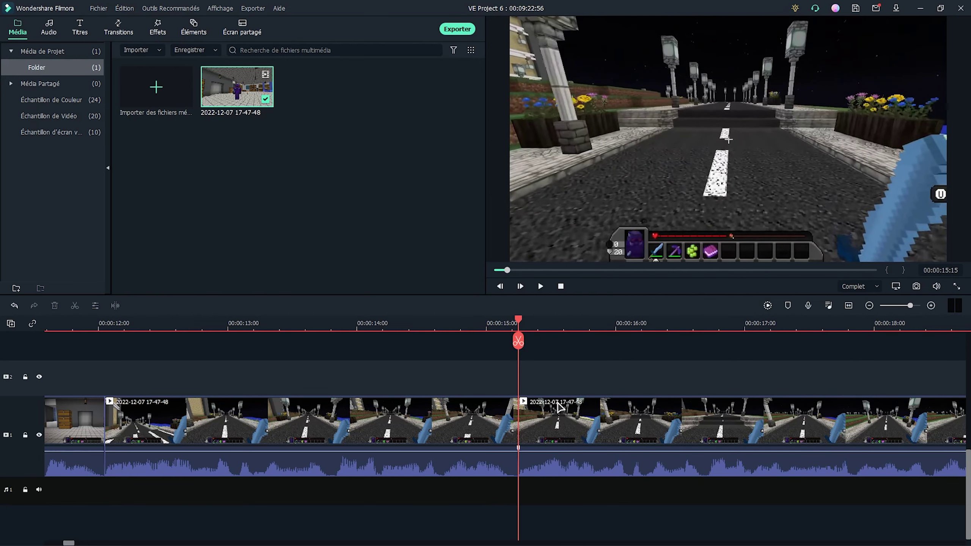
# Split the gameplay clip at 00:00:21:17 and 00:00:21:46 to isolate the silent passage between the two cuts
pyautogui.moveTo(518, 323); pyautogui.dragTo(782, 374)
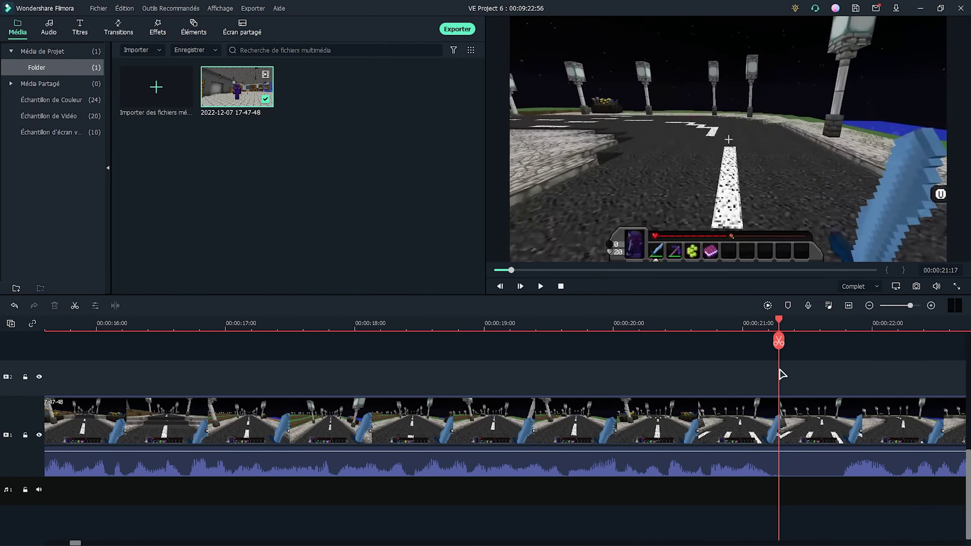
pyautogui.click(779, 340)
pyautogui.moveTo(778, 323); pyautogui.dragTo(843, 322)
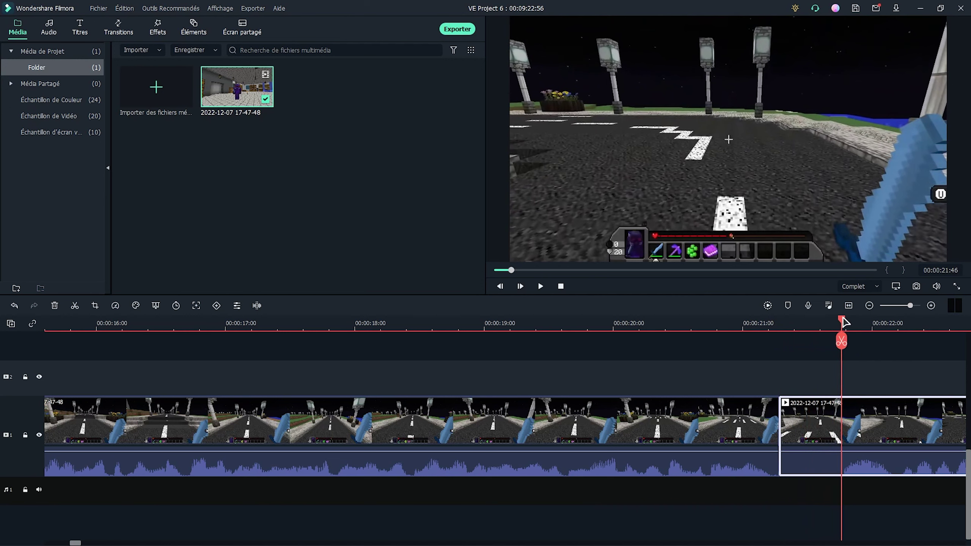
pyautogui.click(840, 340)
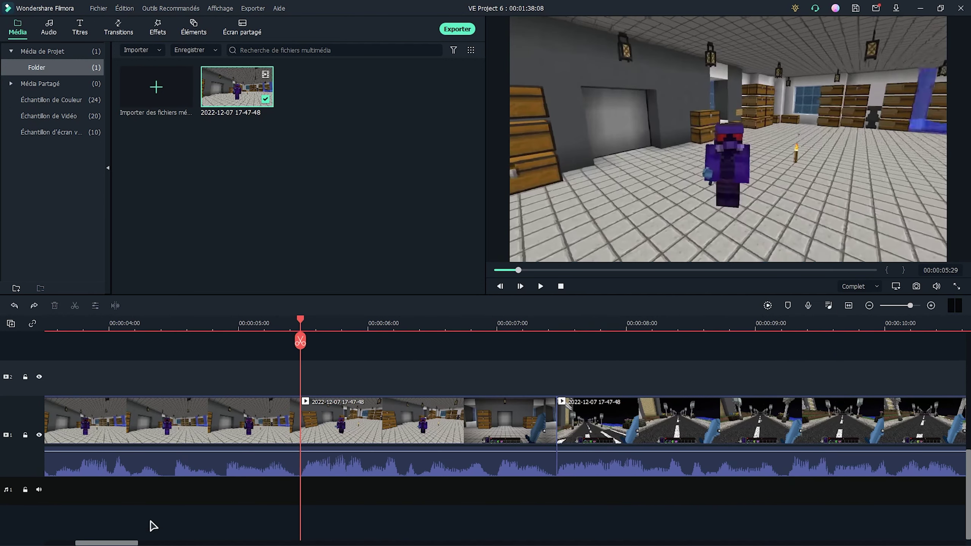
# Scrub and step through the frames around the cut between 00:00:05:21 and 00:00:05:52 to examine the transition between the gameplay segments
pyautogui.moveTo(135, 542); pyautogui.dragTo(113, 542)
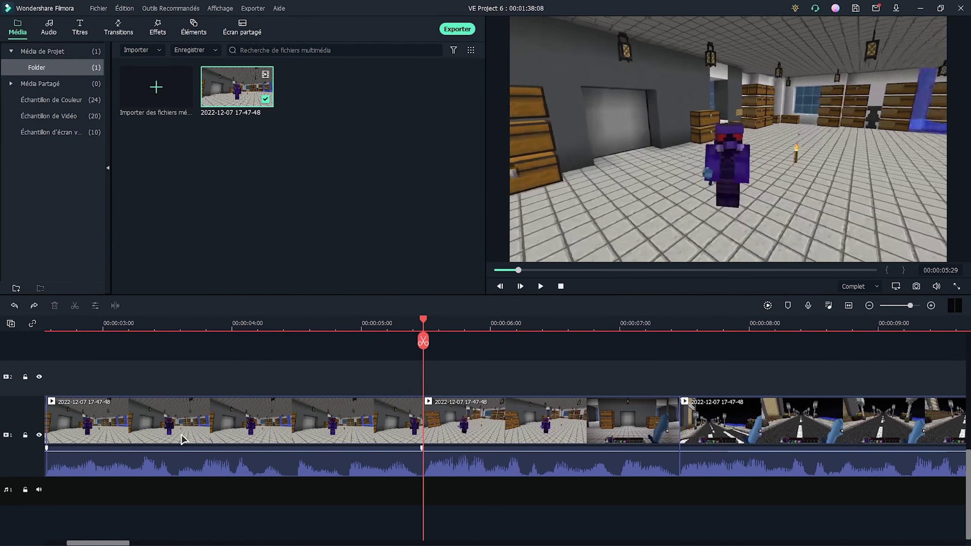
pyautogui.moveTo(232, 327); pyautogui.dragTo(409, 370)
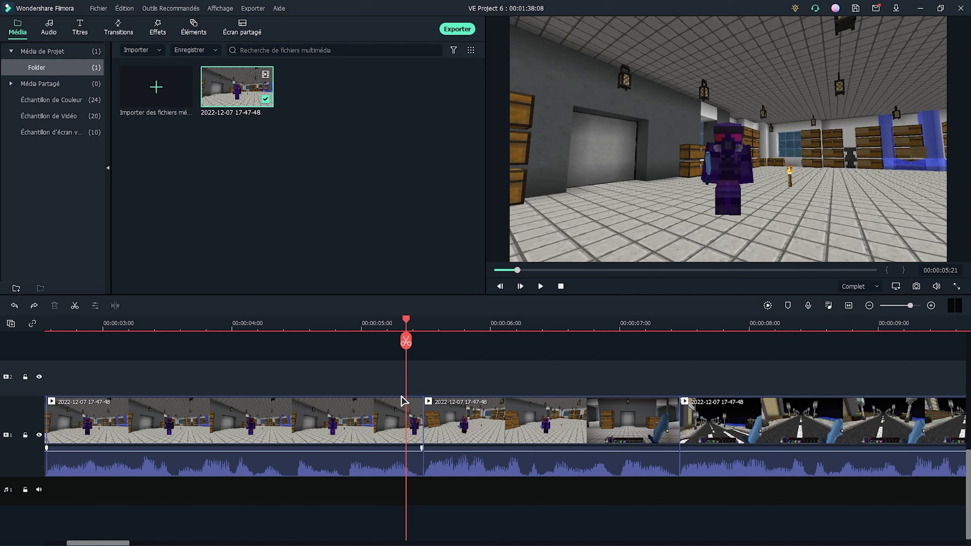
pyautogui.moveTo(405, 320); pyautogui.dragTo(472, 321)
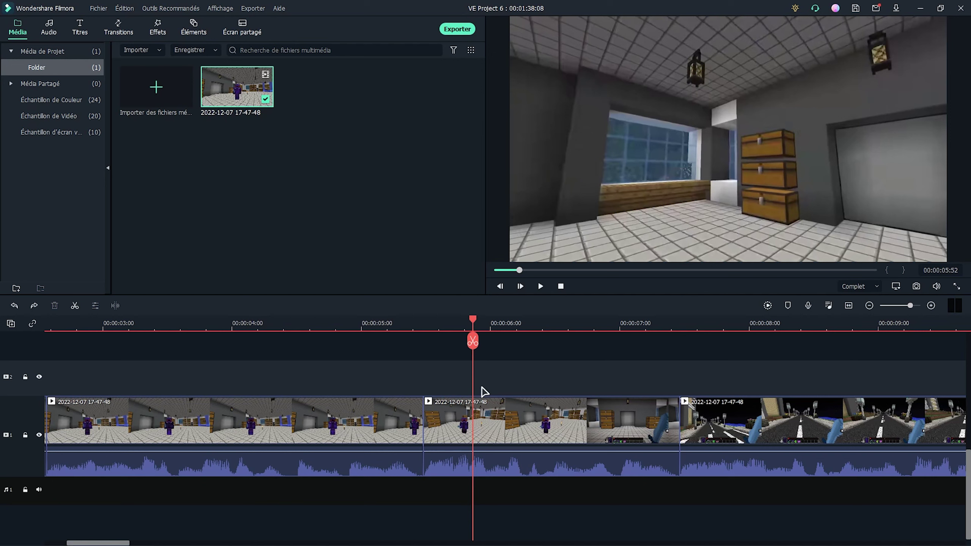
pyautogui.press('Right')
pyautogui.press('Right')
pyautogui.press('Right')
pyautogui.press('Right')
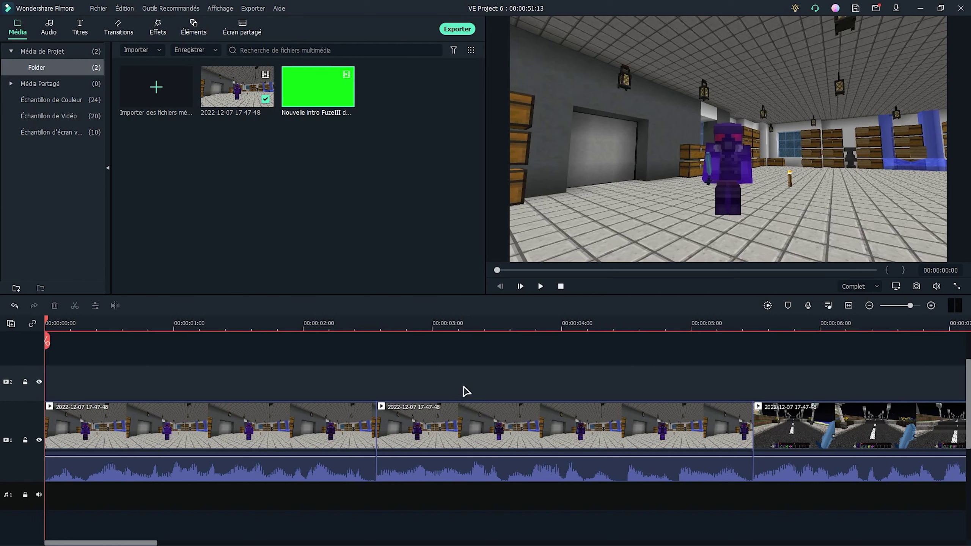
# Shift all gameplay clips later and insert the Nouvelle intro FuzeIII clip at the timeline's start, keeping the 1920 x 1080 60fps project settings
pyautogui.moveTo(316, 92); pyautogui.dragTo(40, 422)
pyautogui.scroll(-5, 144, 390)
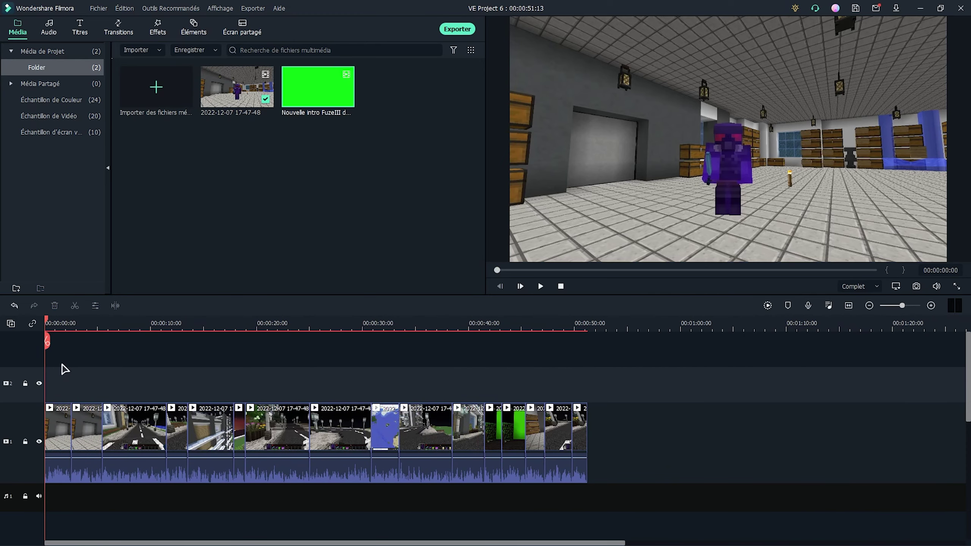
pyautogui.moveTo(61, 364); pyautogui.dragTo(582, 468)
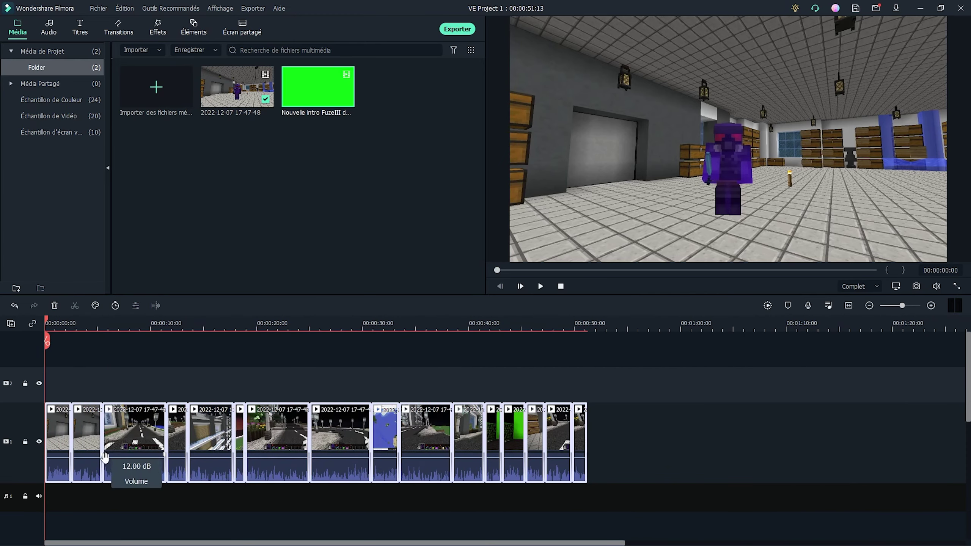
pyautogui.moveTo(105, 457); pyautogui.dragTo(49, 445)
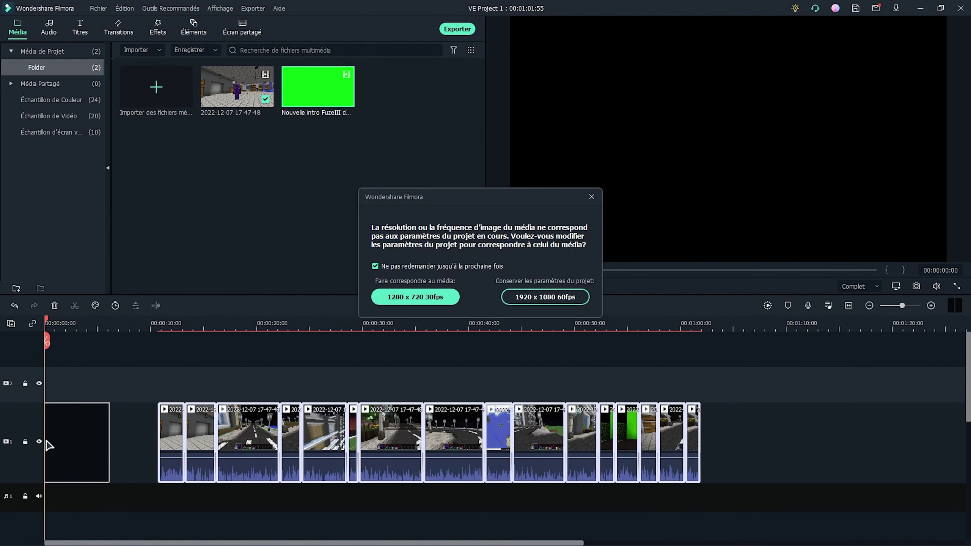
pyautogui.click(559, 299)
# Place the intro clip on video track 2 and move all gameplay clips together to start beneath it at 00:00:01:34
pyautogui.moveTo(72, 323); pyautogui.dragTo(61, 323)
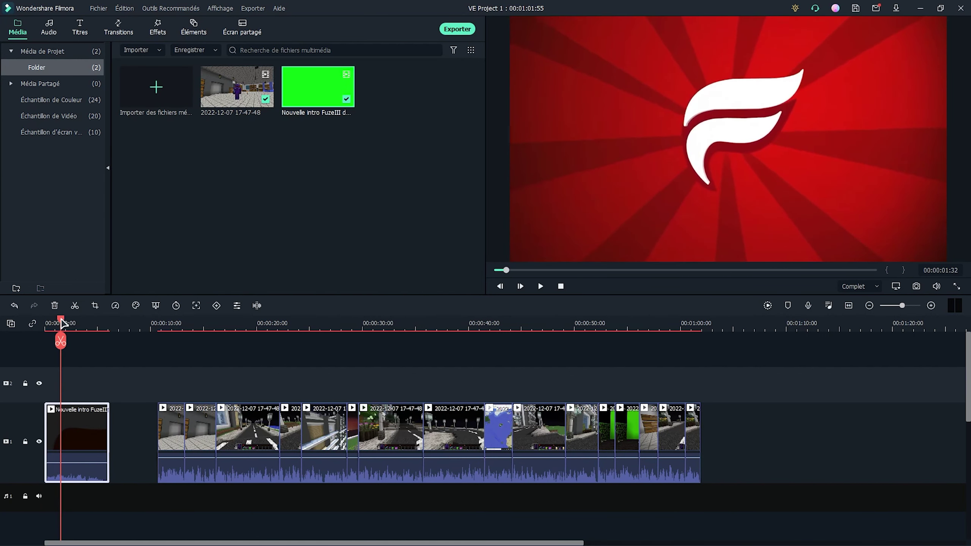
pyautogui.moveTo(92, 407); pyautogui.dragTo(696, 439)
pyautogui.moveTo(179, 426); pyautogui.dragTo(67, 429)
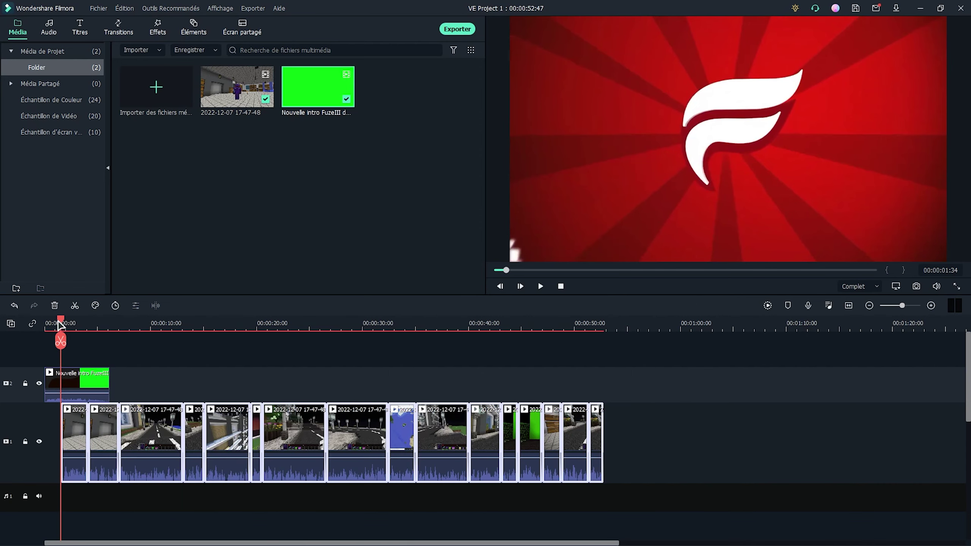
# Split the intro clip at 00:00:01:34, where the first gameplay clip starts
pyautogui.moveTo(63, 324); pyautogui.dragTo(227, 360)
pyautogui.moveTo(70, 324); pyautogui.dragTo(123, 330)
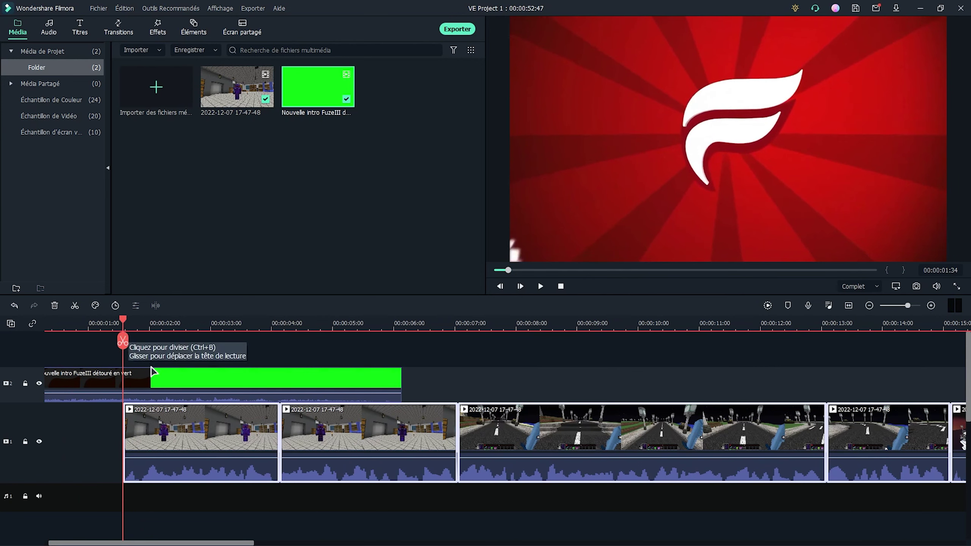
pyautogui.click(160, 376)
pyautogui.click(123, 344)
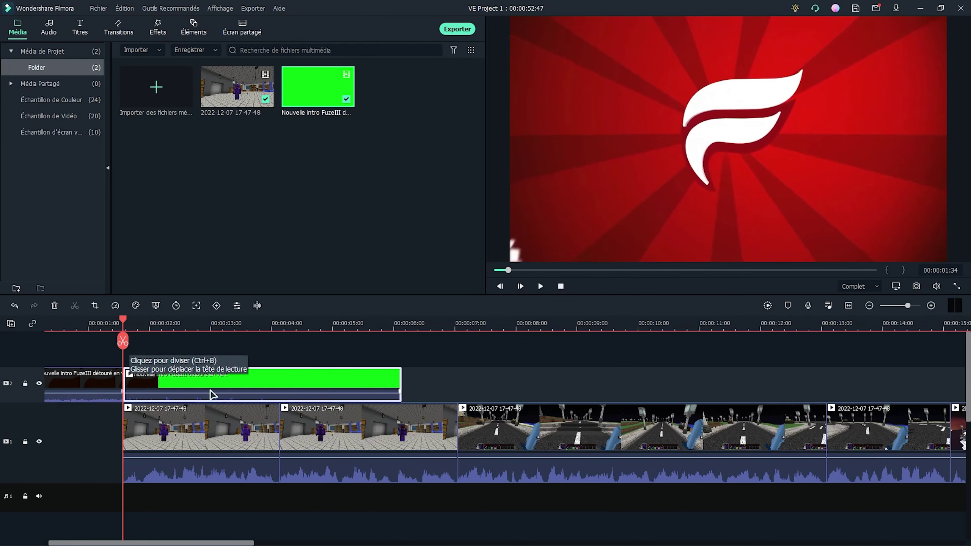
# Enable the green screen (Écran Vert) effect on the second part of the intro and play back the transition
pyautogui.doubleClick(216, 377)
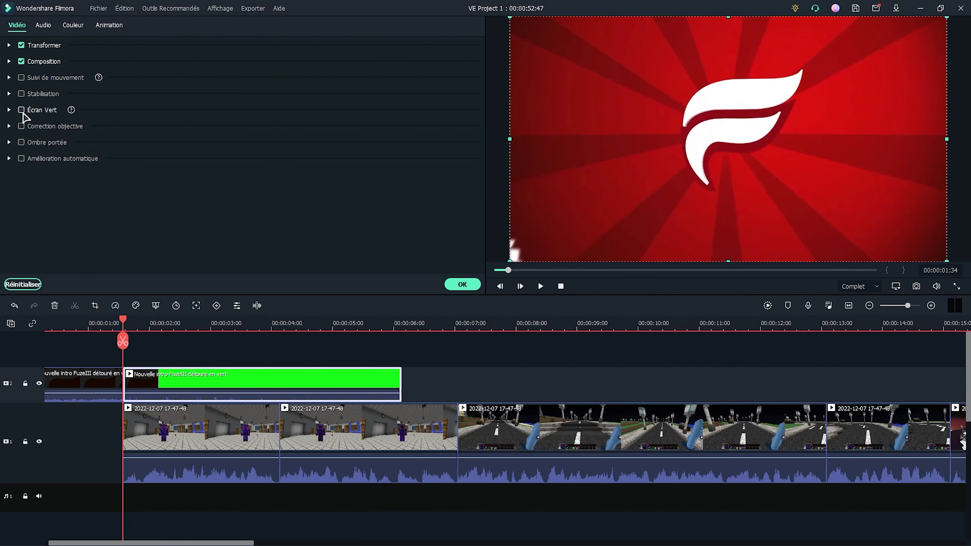
pyautogui.click(21, 110)
pyautogui.moveTo(123, 319); pyautogui.dragTo(181, 319)
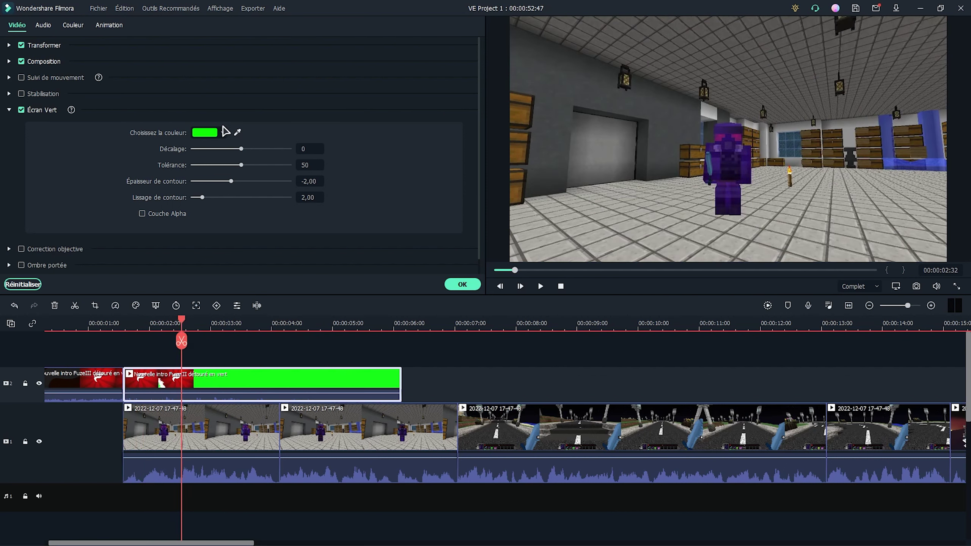
pyautogui.click(462, 284)
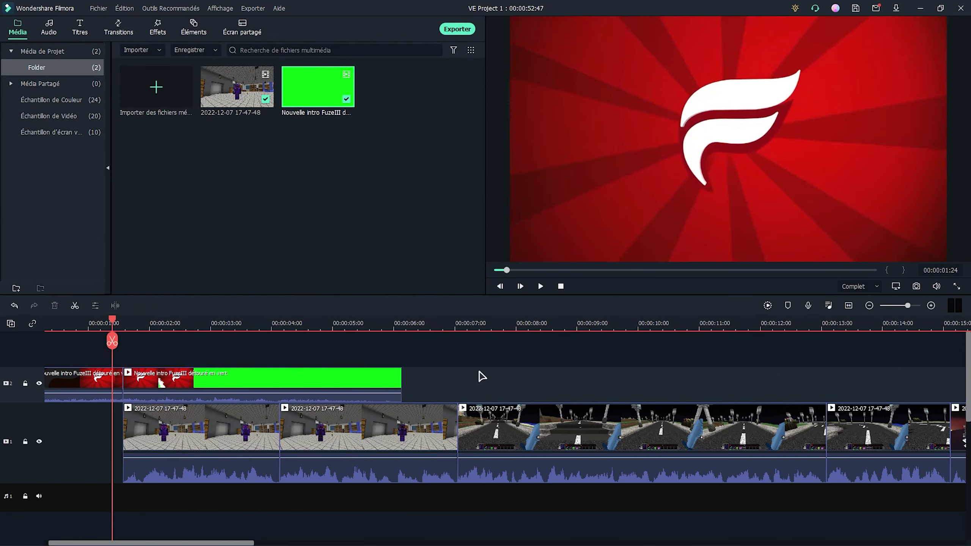
pyautogui.press('space')
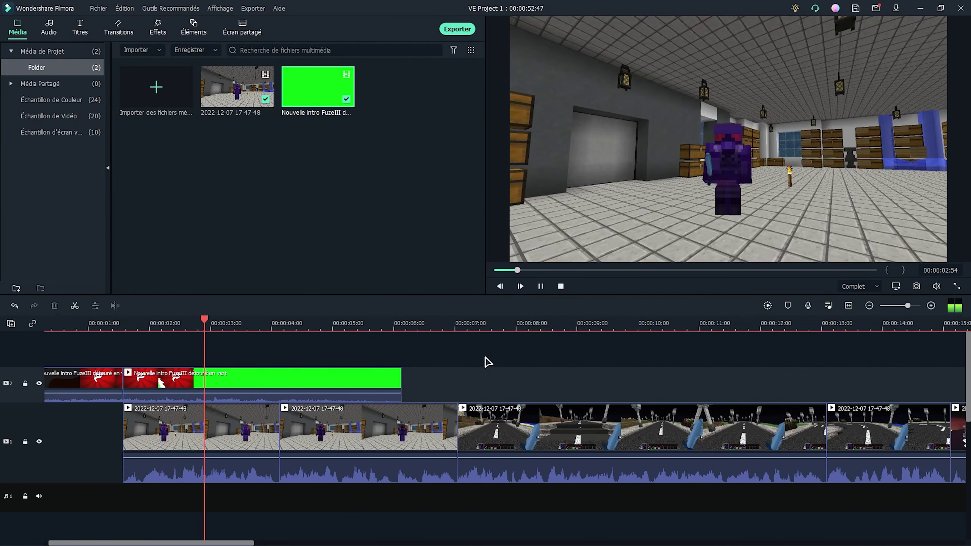
# Set a 4.00 s audio fade-out on the second part of the intro and lower the intro's audio volume
pyautogui.click(138, 376)
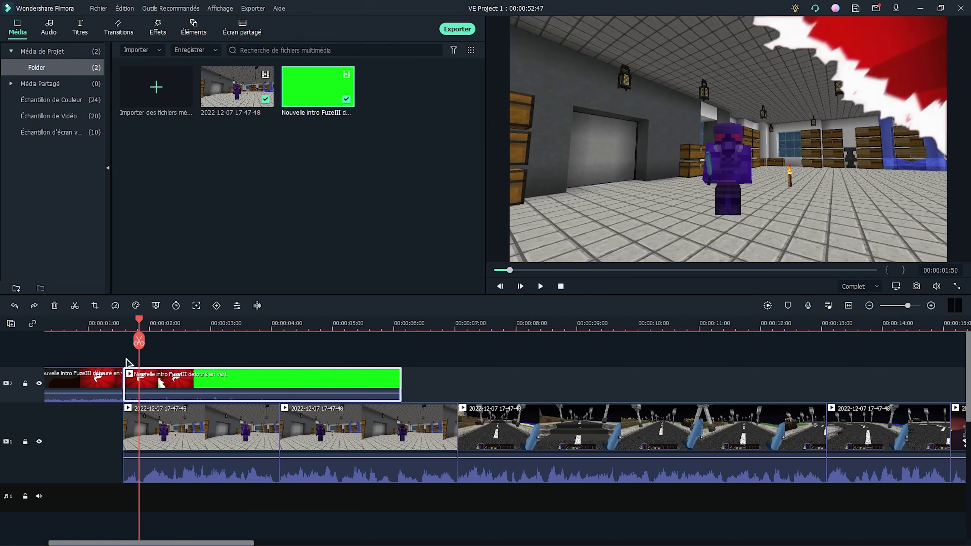
pyautogui.doubleClick(175, 380)
pyautogui.click(44, 31)
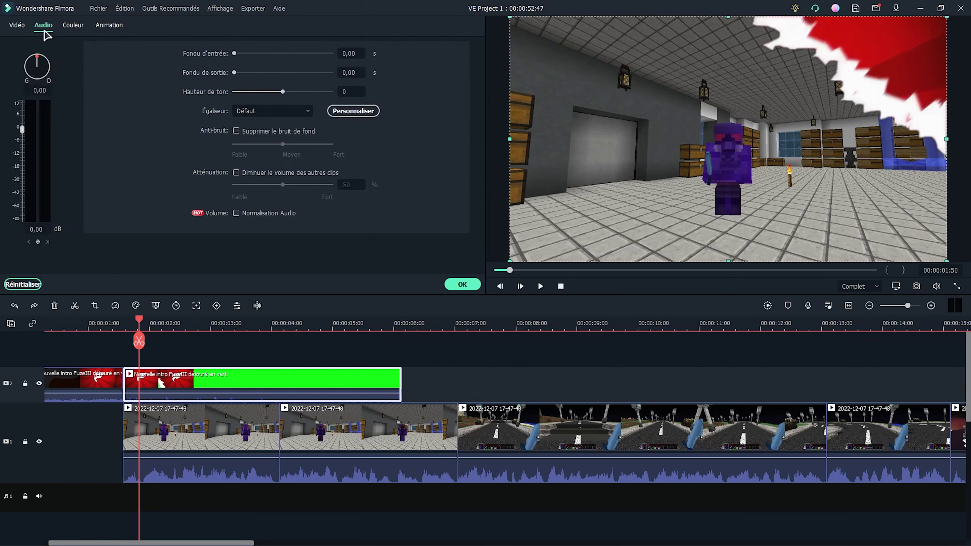
pyautogui.moveTo(234, 72); pyautogui.dragTo(342, 81)
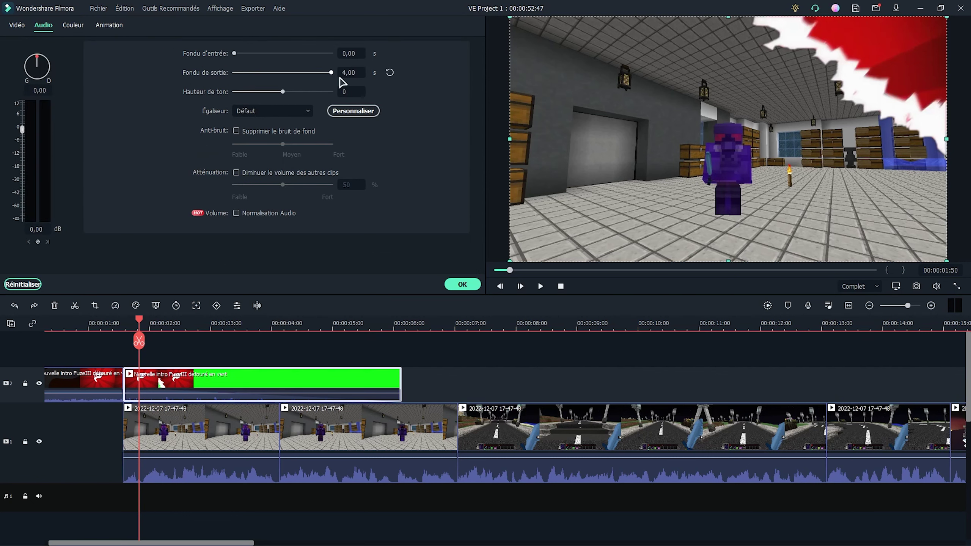
pyautogui.click(463, 284)
pyautogui.moveTo(139, 340); pyautogui.dragTo(72, 347)
pyautogui.moveTo(114, 392)
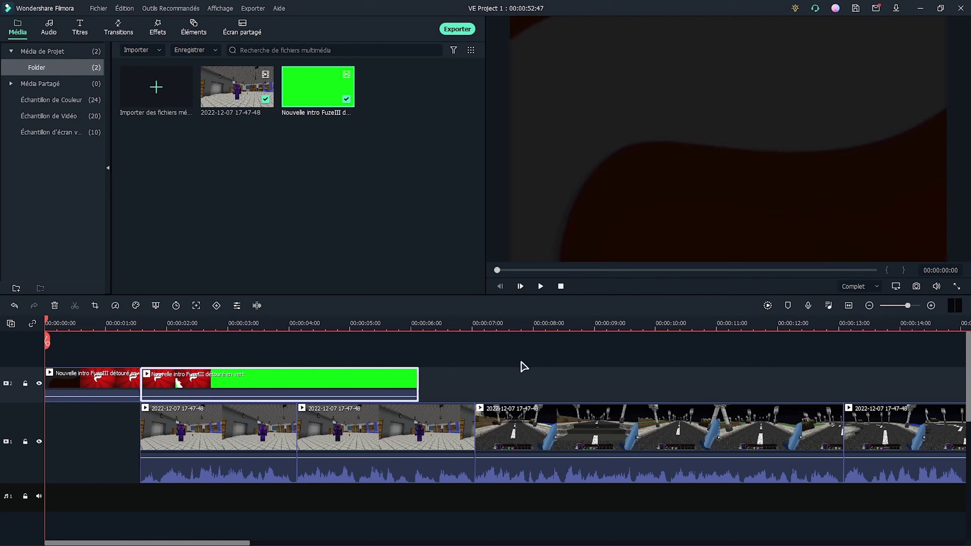
# Play the opening through 00:00:07:00, then replay and step frame by frame to 00:00:04:37 to locate the logo's cue in the speech
pyautogui.press('space')
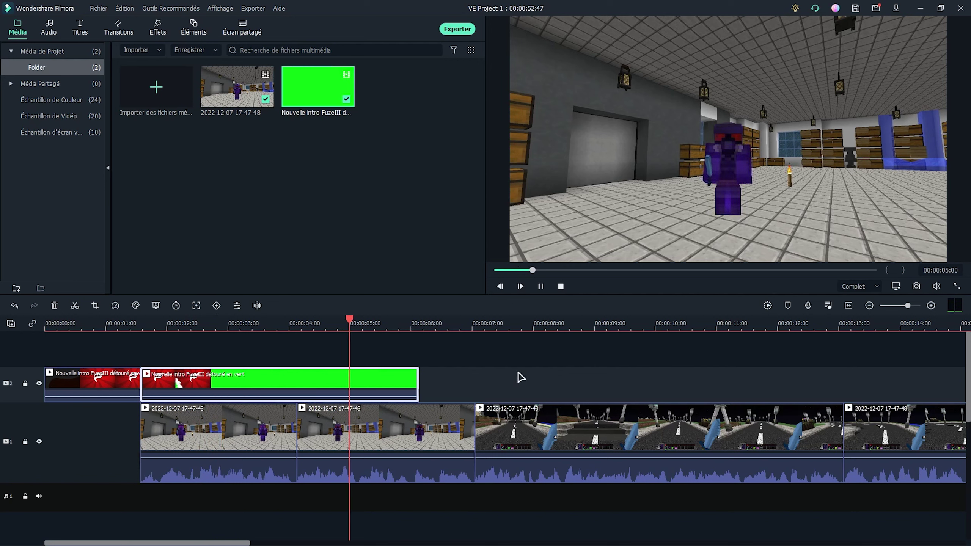
pyautogui.press('space')
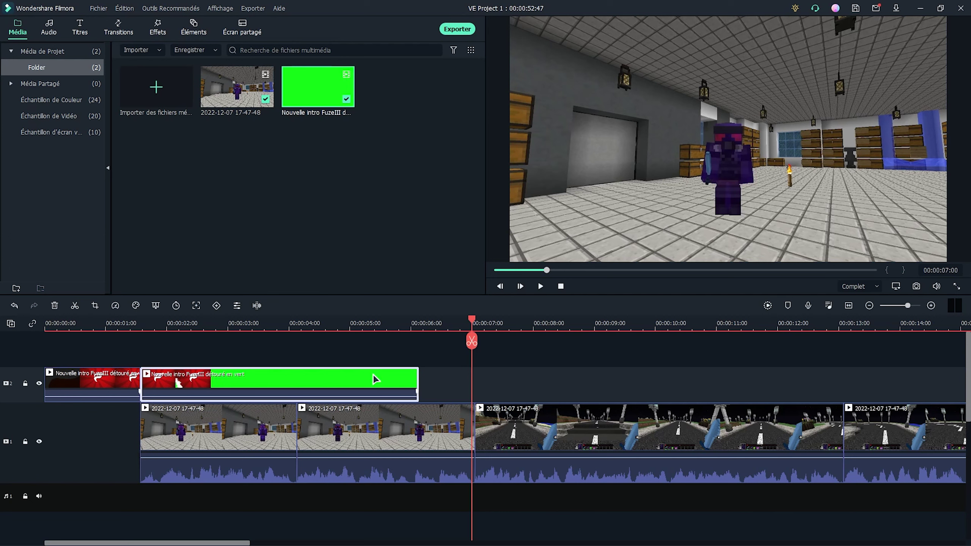
pyautogui.moveTo(282, 324); pyautogui.dragTo(304, 323)
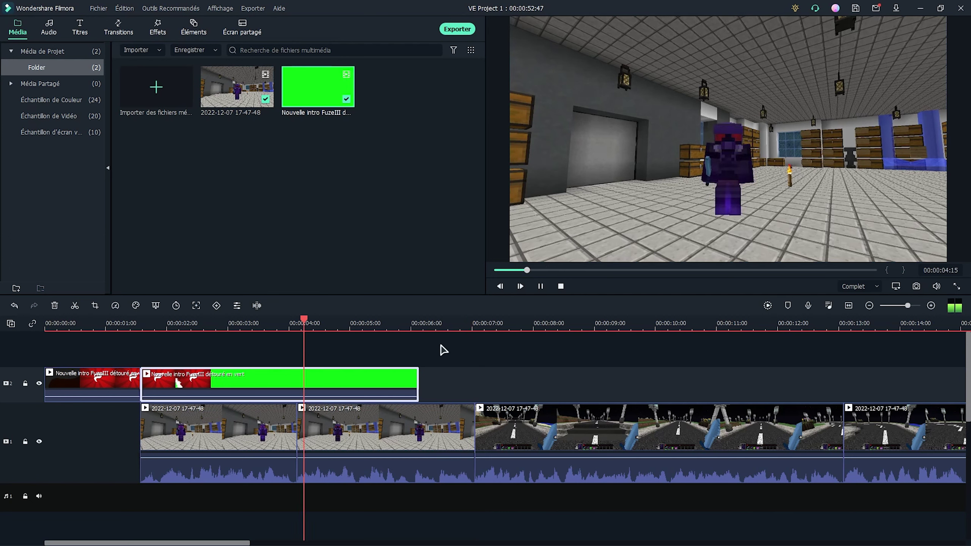
pyautogui.press('Right')
pyautogui.press('Right')
pyautogui.press('Right')
pyautogui.press('Right')
pyautogui.press('Right')
pyautogui.press('Right')
pyautogui.press('Right')
pyautogui.press('Right')
pyautogui.press('Right')
pyautogui.press('Right')
pyautogui.press('Right')
pyautogui.press('Right')
pyautogui.press('Right')
pyautogui.press('Right')
pyautogui.press('Right')
pyautogui.press('Right')
pyautogui.press('Right')
pyautogui.press('Right')
pyautogui.press('Right')
pyautogui.press('Right')
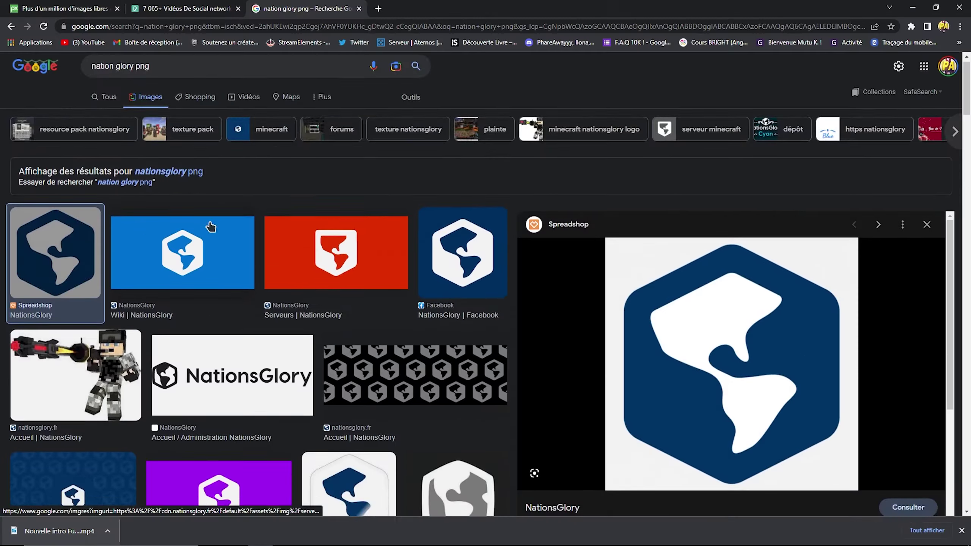
# Download the blue NationsGlory logo from the browser's image results and open it as an image in paint.net
pyautogui.scroll(-3, 646, 236)
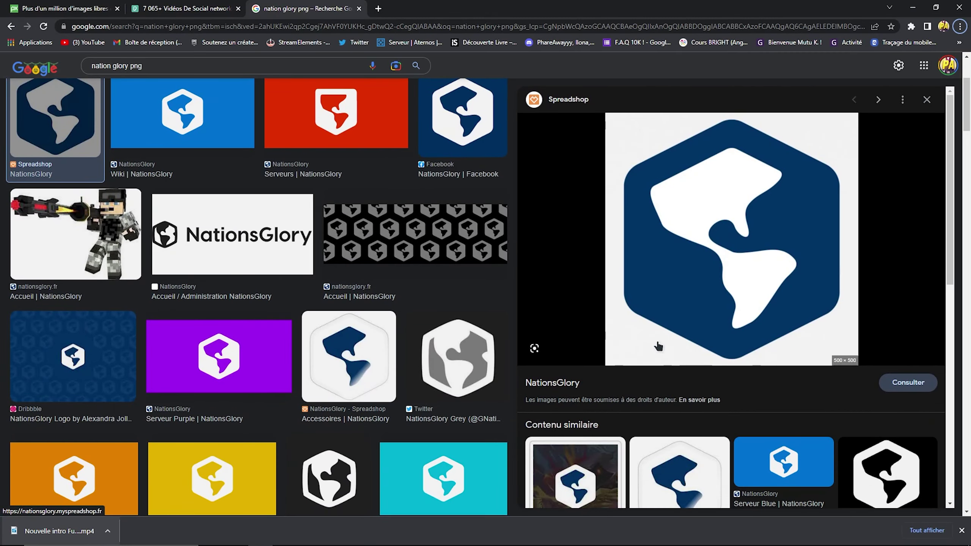
pyautogui.rightClick(687, 272)
pyautogui.click(720, 382)
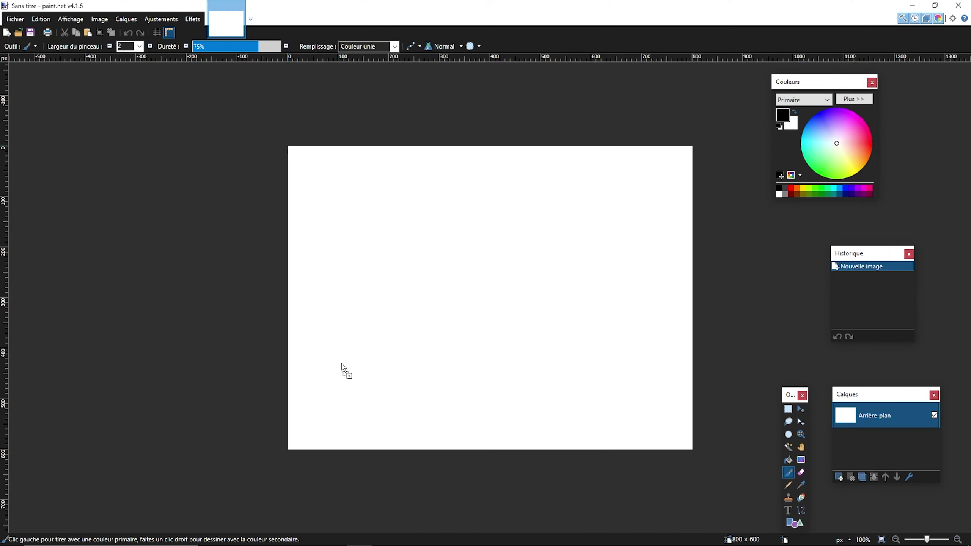
pyautogui.moveTo(343, 370); pyautogui.dragTo(474, 340)
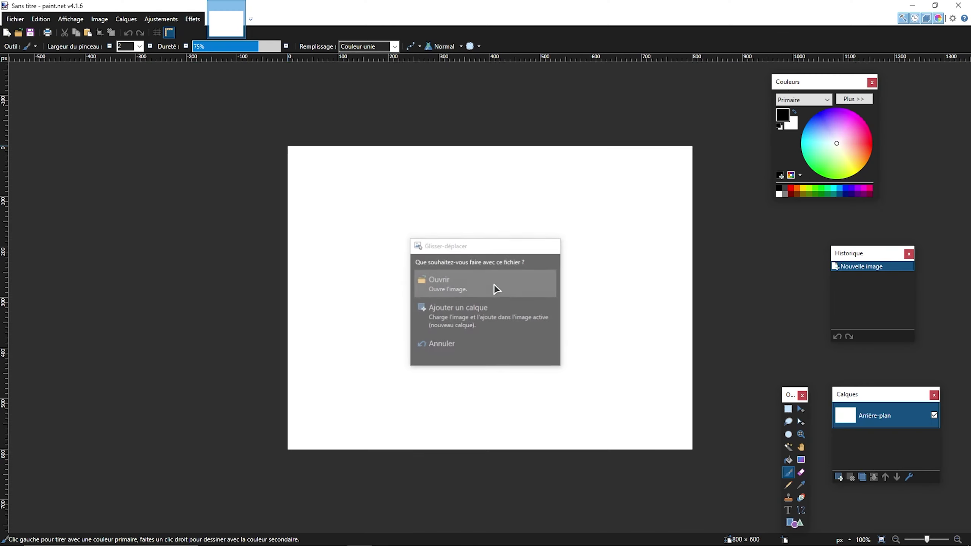
pyautogui.click(493, 283)
# Erase the light background around the logo with the Magic Wand and save the image as a new file
pyautogui.click(788, 447)
pyautogui.click(583, 392)
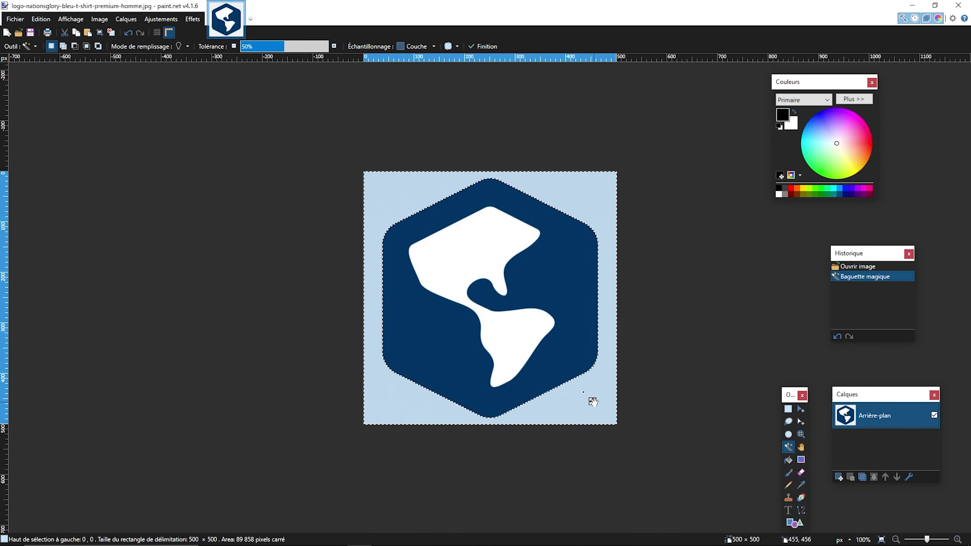
pyautogui.press('Delete')
pyautogui.click(16, 19)
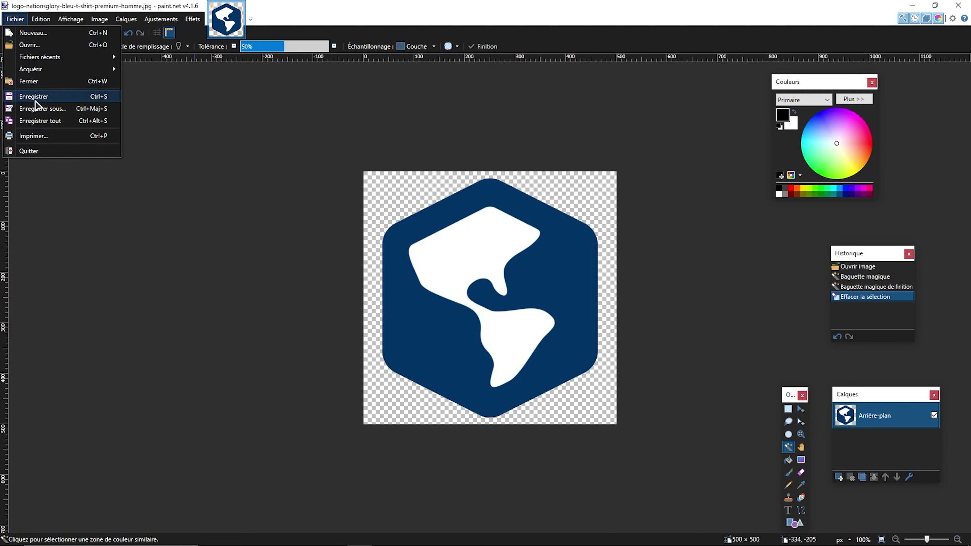
pyautogui.click(38, 108)
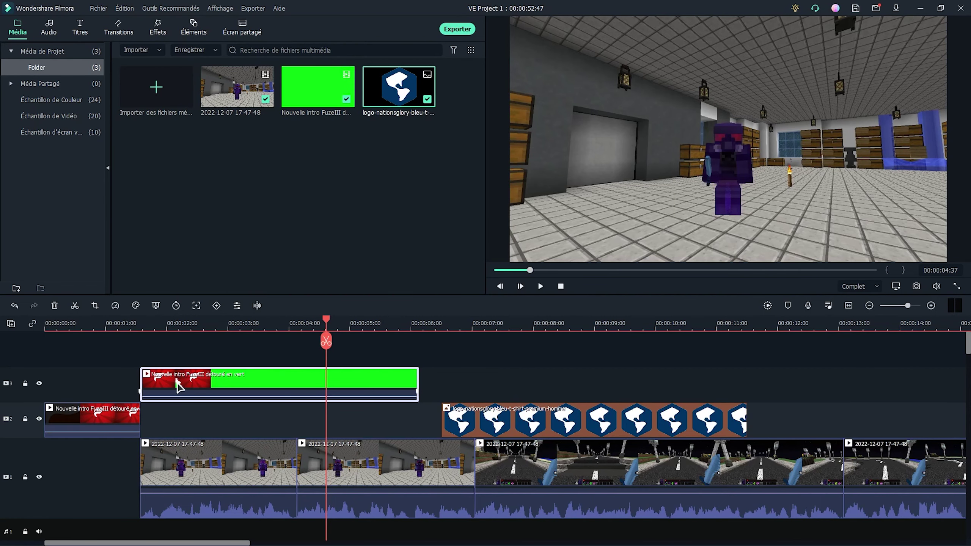
# In Filmora, align the logo clip on track 2 with the second gameplay clip's start and trim it to that clip's end
pyautogui.moveTo(481, 422); pyautogui.dragTo(330, 432)
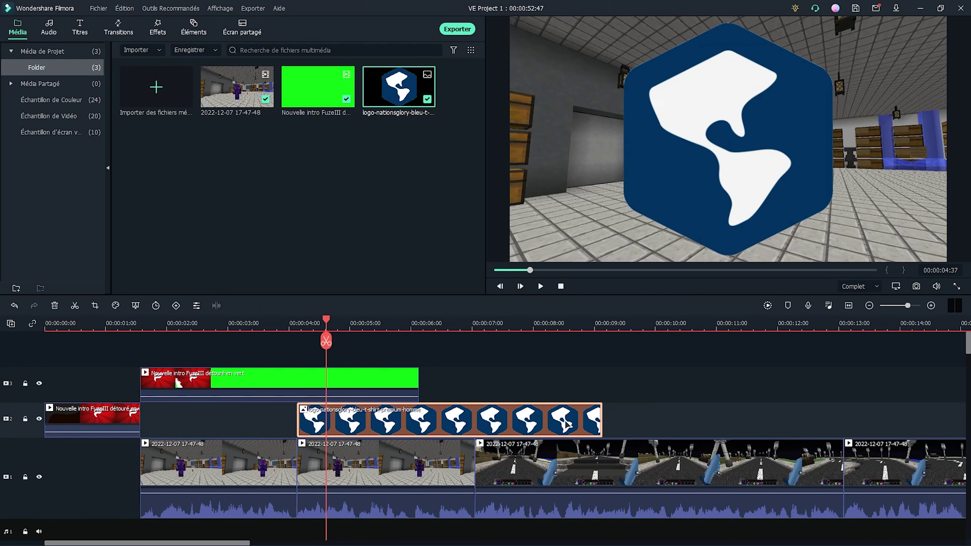
pyautogui.moveTo(601, 415); pyautogui.dragTo(474, 416)
# Scale the logo to 27.16 % and position it above the Minecraft character's head at X 4.7, Y 127.0
pyautogui.doubleClick(308, 426)
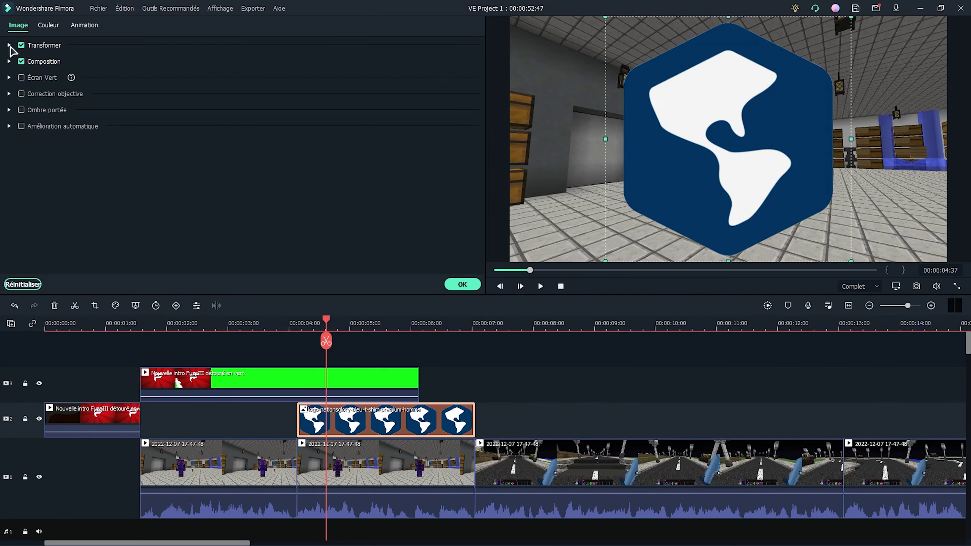
pyautogui.click(9, 45)
pyautogui.moveTo(604, 261); pyautogui.dragTo(790, 79)
pyautogui.click(738, 161)
pyautogui.moveTo(818, 50); pyautogui.dragTo(730, 96)
# Add custom animation keyframes holding the logo's scale at 0 % at 00:00:04:37 and at the logo clip's start
pyautogui.click(84, 25)
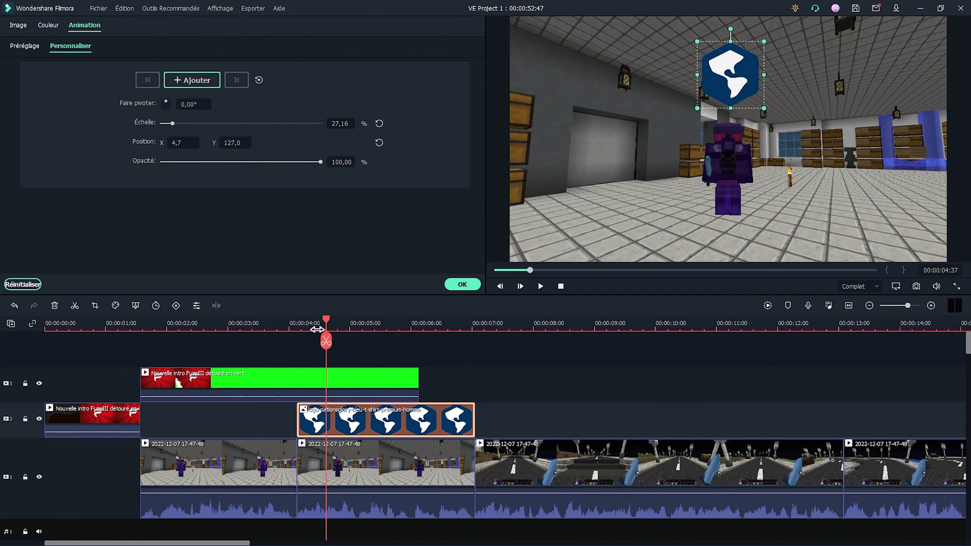
pyautogui.moveTo(173, 124); pyautogui.dragTo(145, 132)
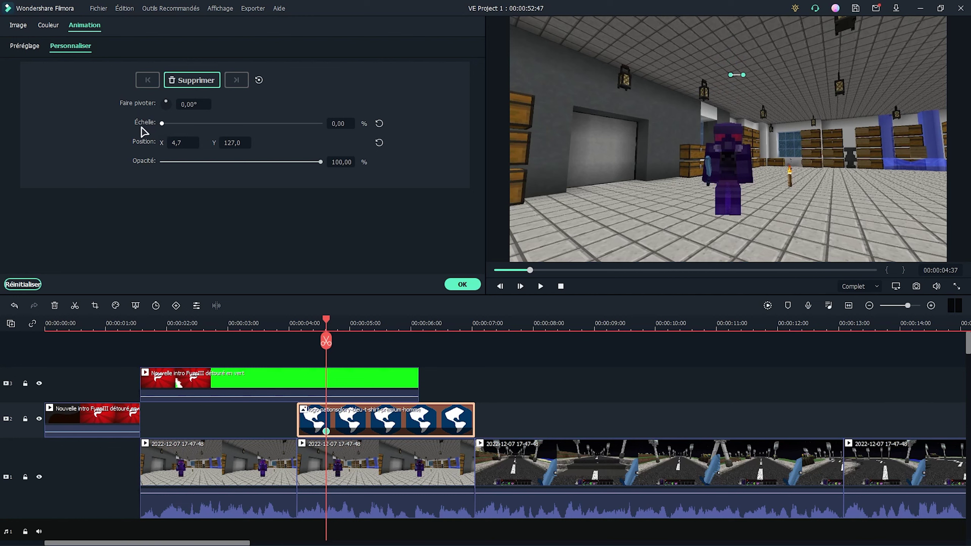
pyautogui.moveTo(326, 321); pyautogui.dragTo(298, 320)
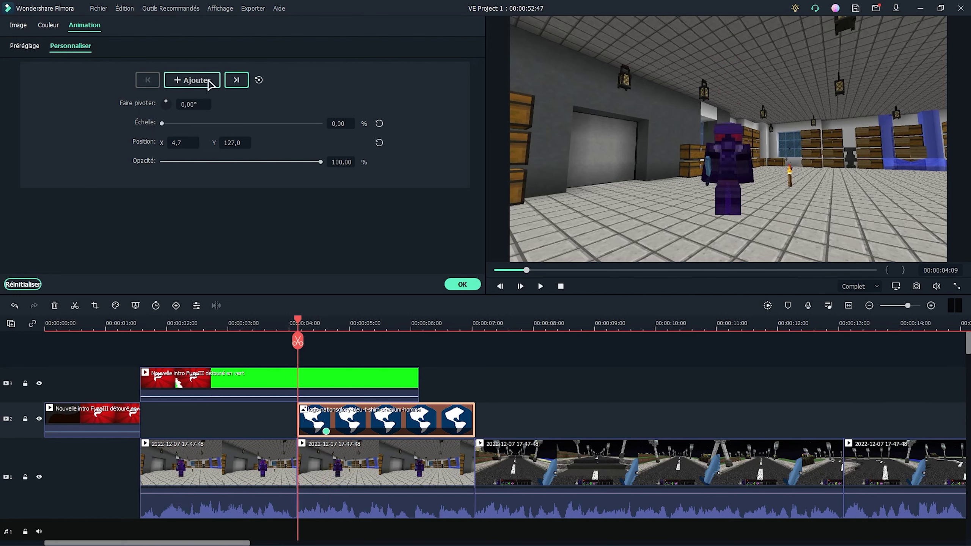
pyautogui.click(193, 80)
# Add a keyframe at the logo clip's end with the scale at 36.94 % and apply the animation
pyautogui.moveTo(298, 320)
pyautogui.mouseDown()
pyautogui.moveTo(472, 322)
pyautogui.moveTo(437, 329)
pyautogui.moveTo(476, 340)
pyautogui.mouseUp()
pyautogui.moveTo(178, 127); pyautogui.dragTo(177, 128)
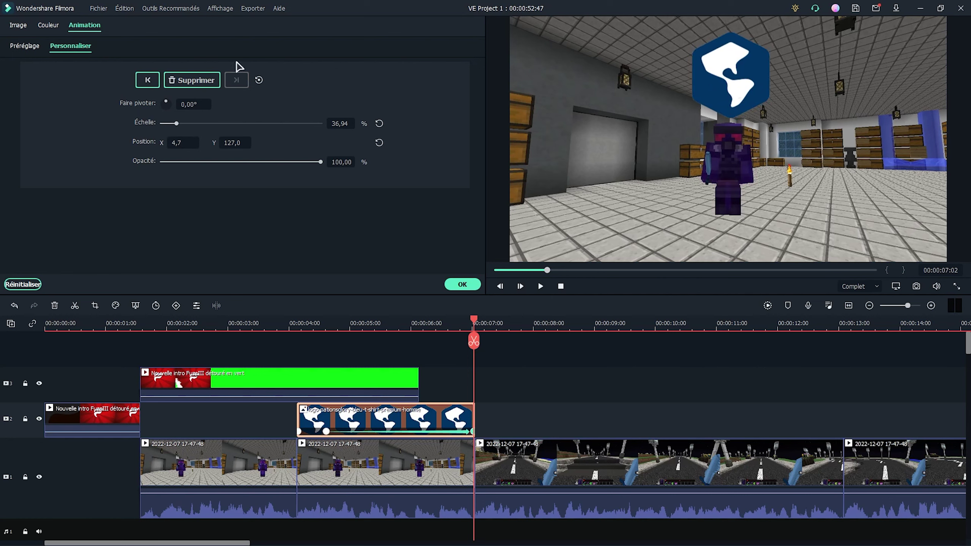
pyautogui.click(462, 283)
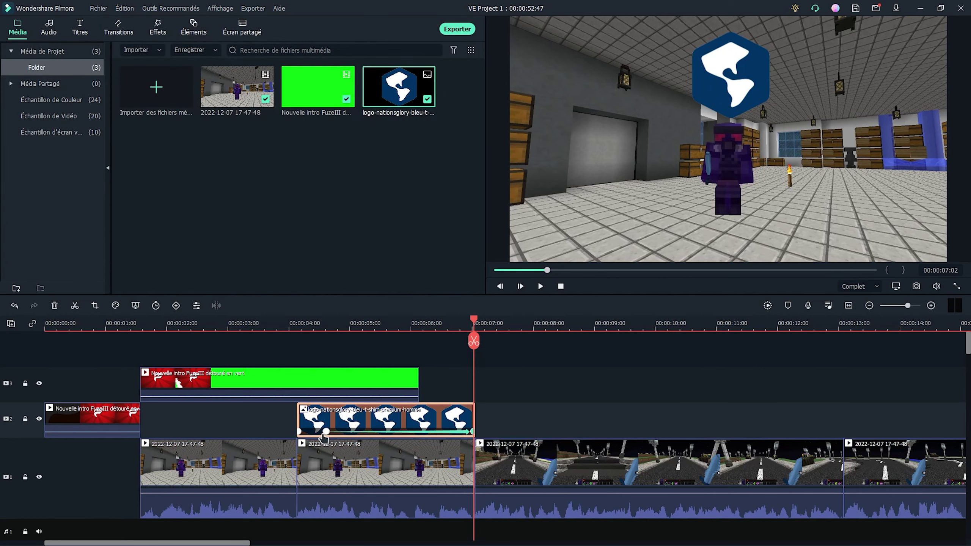
# Move the logo's middle keyframe close to the clip's start, preview the growth, and shift the end keyframe to 00:00:06:53
pyautogui.moveTo(326, 431); pyautogui.dragTo(304, 433)
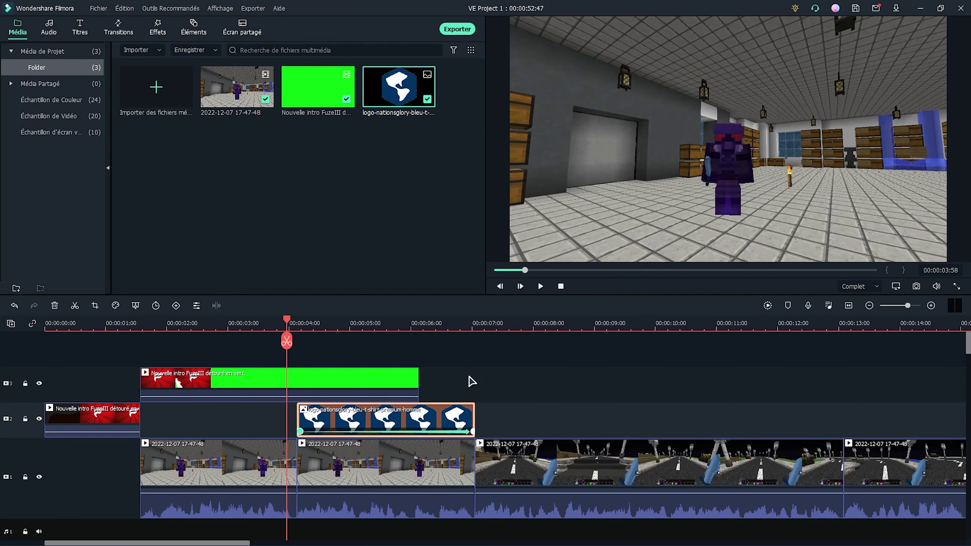
pyautogui.press('space')
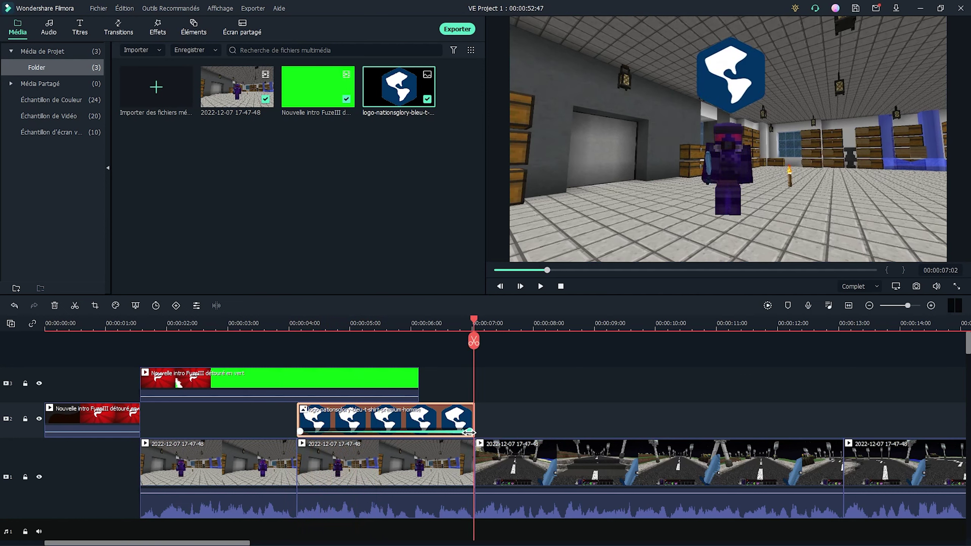
pyautogui.moveTo(473, 432)
pyautogui.mouseDown()
pyautogui.moveTo(365, 432)
pyautogui.moveTo(467, 431)
pyautogui.mouseUp()
pyautogui.click(365, 431)
pyautogui.click(464, 432)
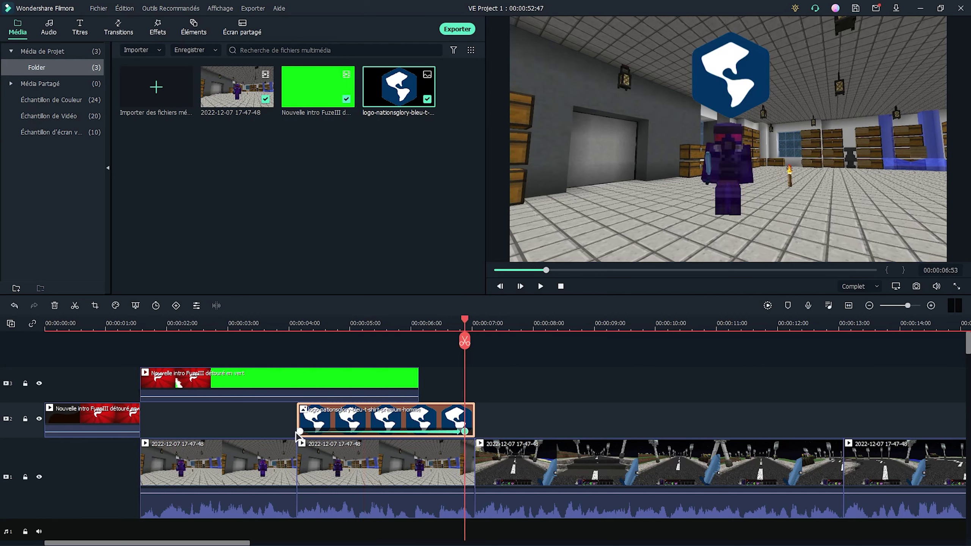
# Retime the logo's pop-in by moving its zero-scale keyframe to 00:00:05:43 and its full-size keyframe to 00:00:06:14
pyautogui.click(299, 430)
pyautogui.moveTo(299, 431); pyautogui.dragTo(385, 430)
pyautogui.click(393, 431)
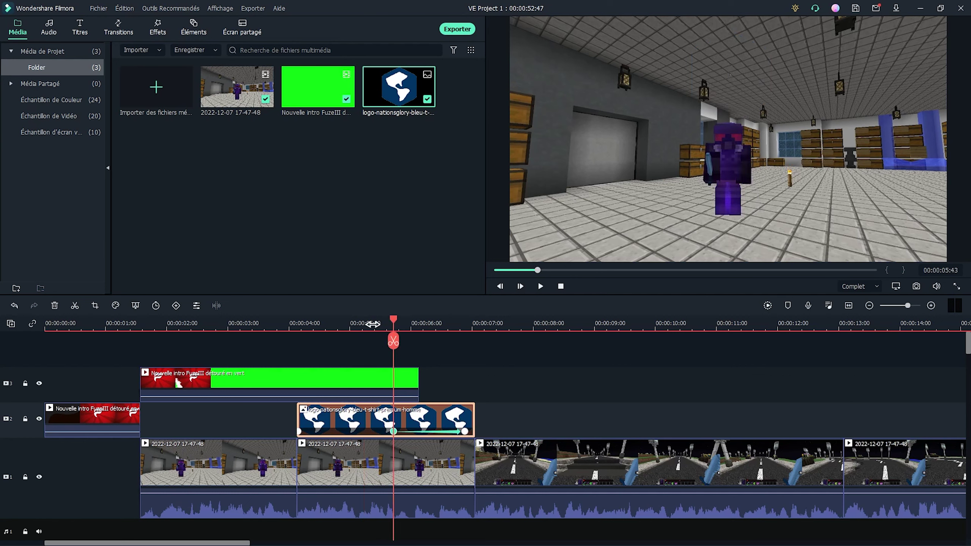
pyautogui.click(464, 431)
pyautogui.moveTo(464, 431); pyautogui.dragTo(422, 432)
pyautogui.click(372, 321)
pyautogui.click(425, 432)
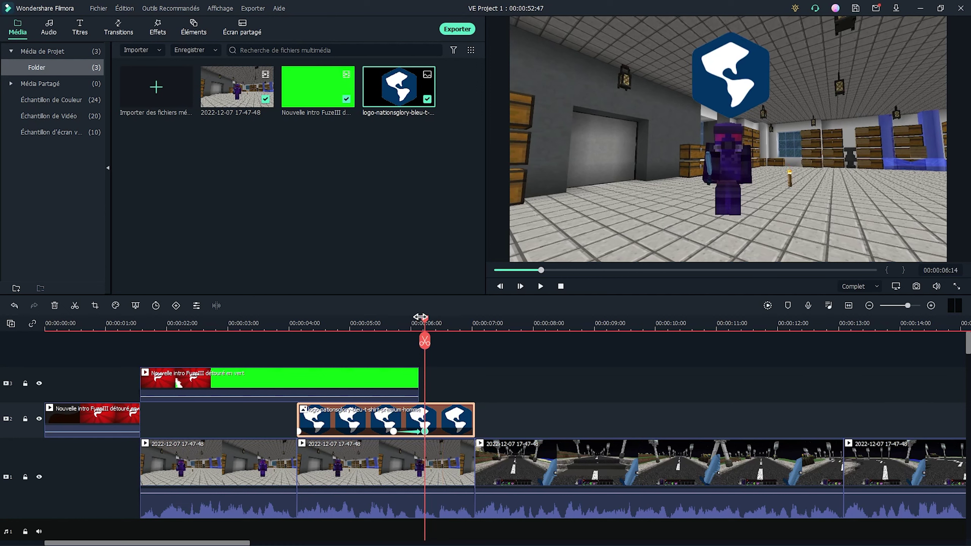
pyautogui.moveTo(421, 321)
pyautogui.mouseDown()
pyautogui.moveTo(390, 321)
pyautogui.moveTo(425, 325)
pyautogui.mouseUp()
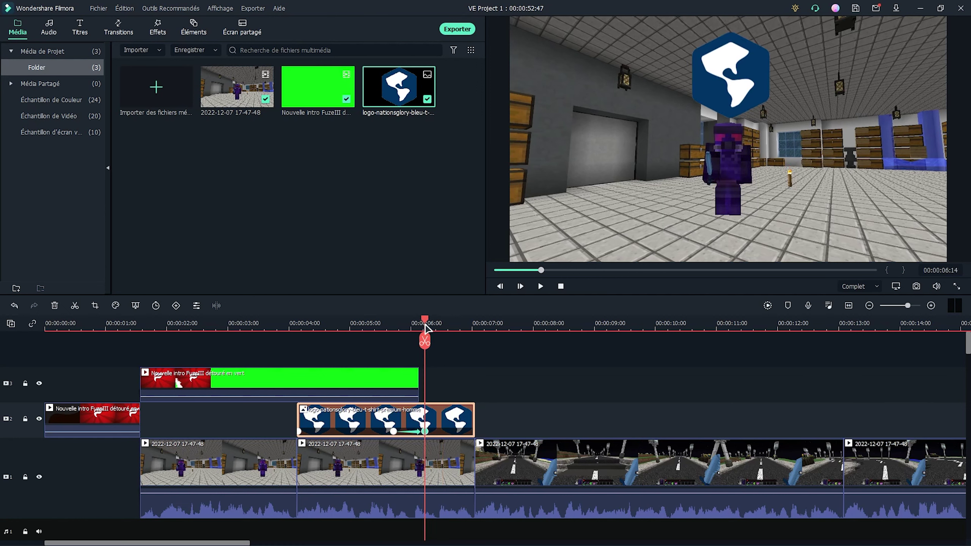
# Try a closing keyframe on the logo clip with the scale at 43.31 % at 00:00:07:01
pyautogui.doubleClick(452, 419)
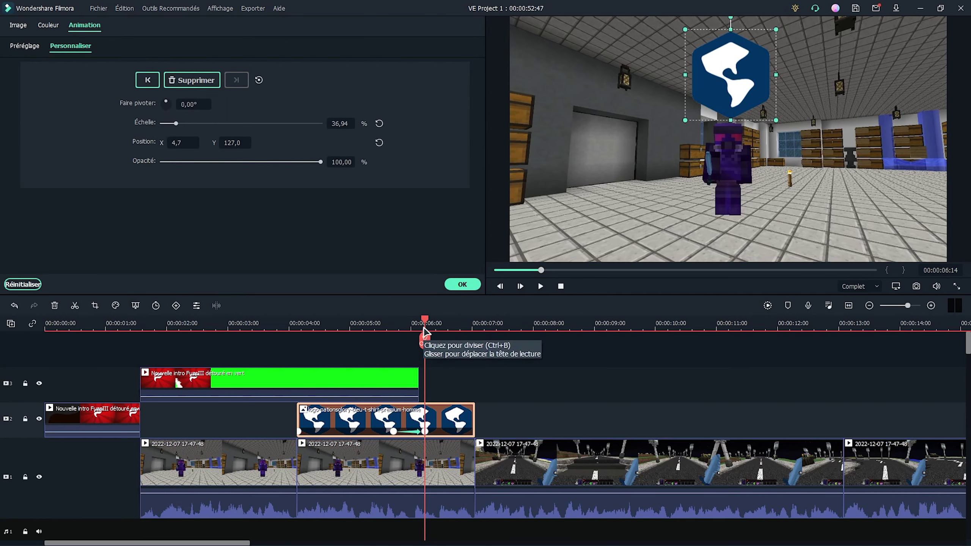
pyautogui.moveTo(423, 325); pyautogui.dragTo(475, 324)
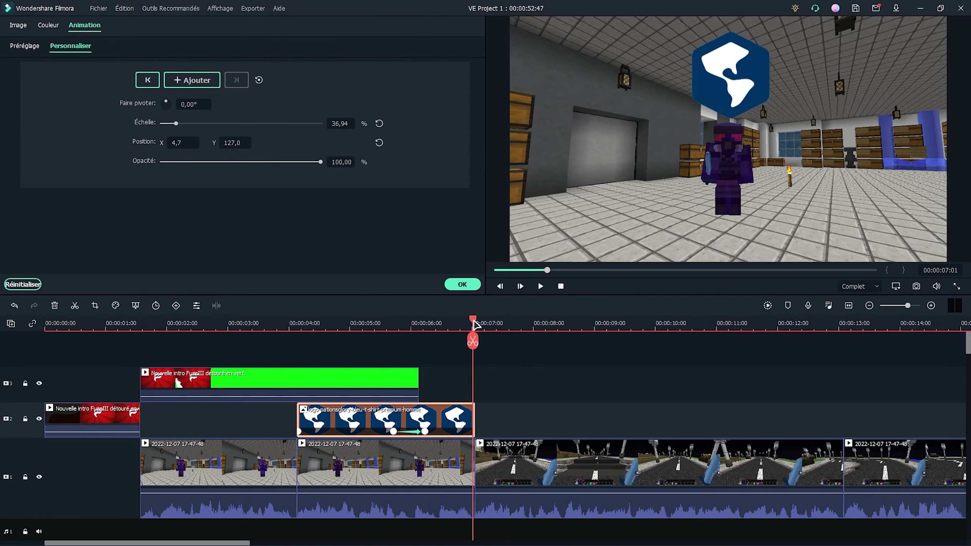
pyautogui.click(177, 123)
pyautogui.moveTo(178, 123); pyautogui.dragTo(179, 123)
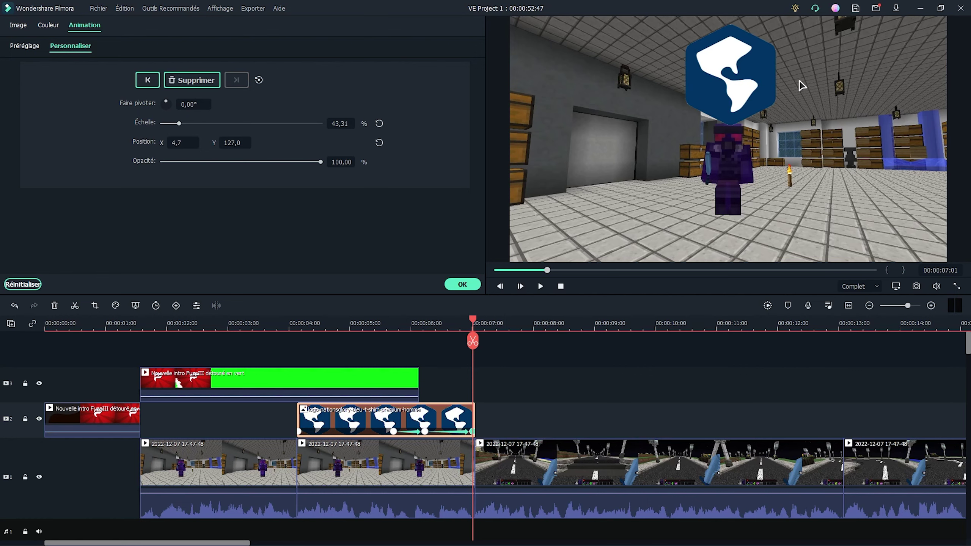
# Add a closing keyframe at 00:00:07:00 that enlarges the logo slightly, apply it, and return to just before the logo clip
pyautogui.click(470, 324)
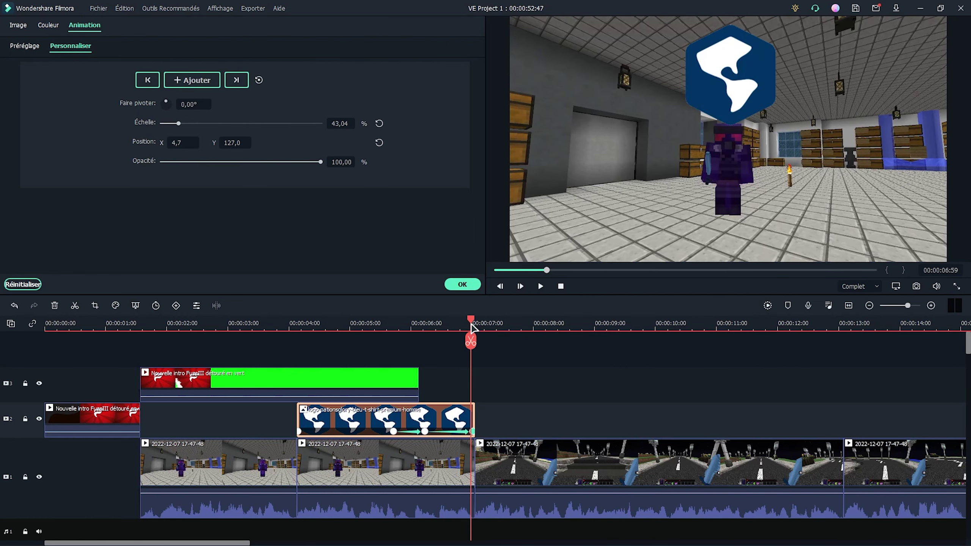
pyautogui.click(472, 325)
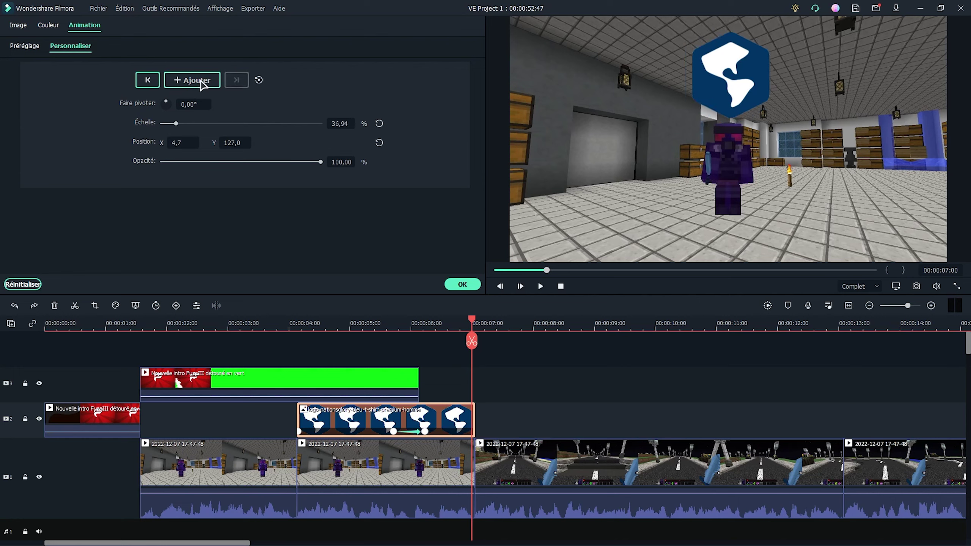
pyautogui.click(462, 284)
pyautogui.moveTo(427, 323); pyautogui.dragTo(280, 324)
pyautogui.click(713, 291)
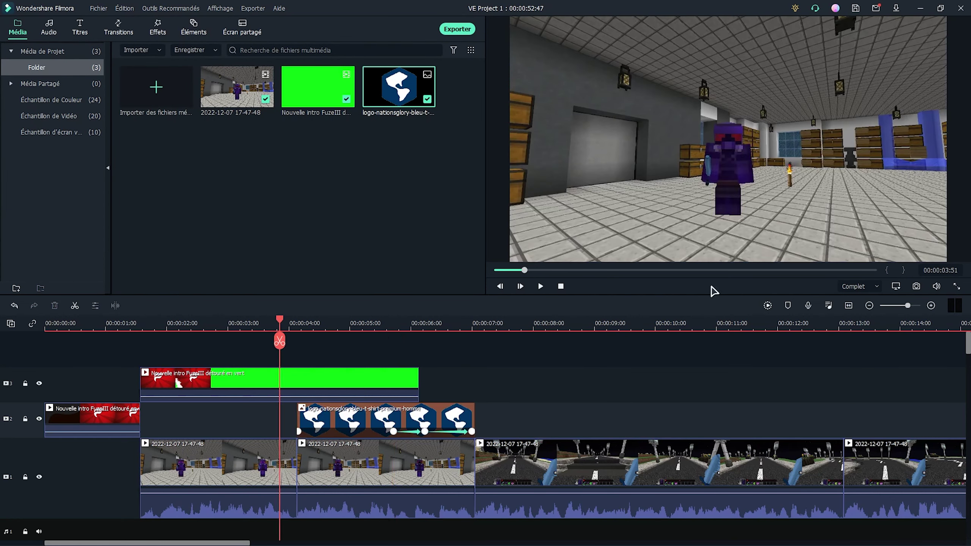
# Add the Défaut Titre title on a new track above the intro overlay, starting at 00:00:04:10
pyautogui.click(299, 323)
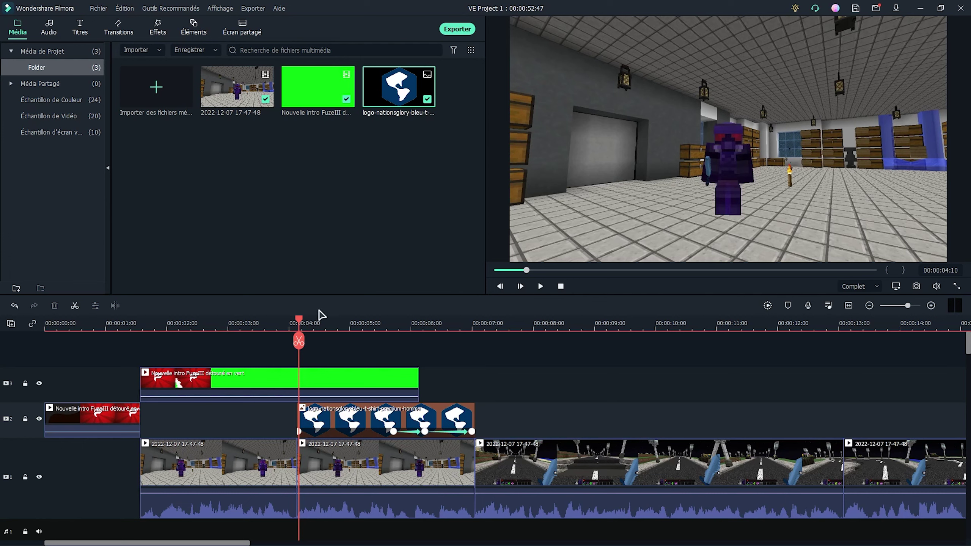
pyautogui.click(85, 27)
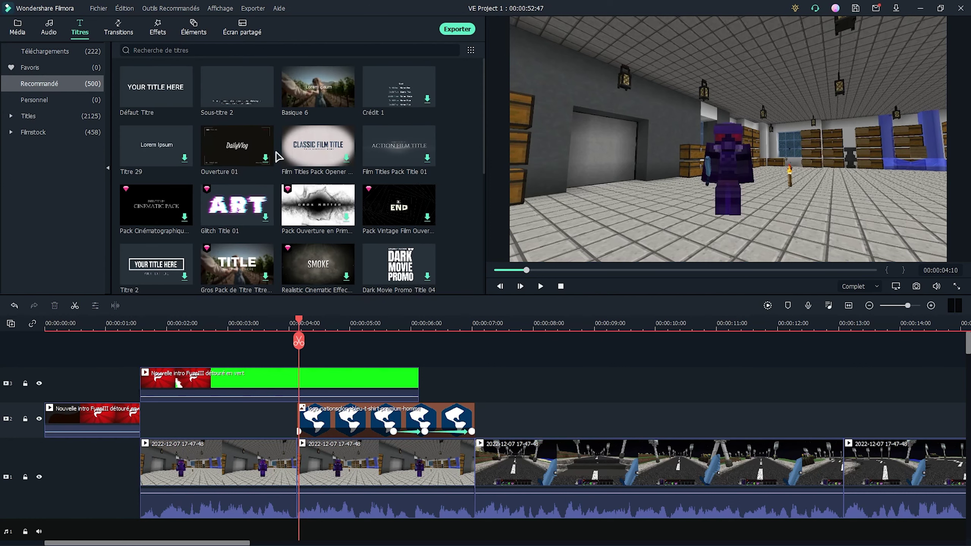
pyautogui.moveTo(159, 96); pyautogui.dragTo(316, 362)
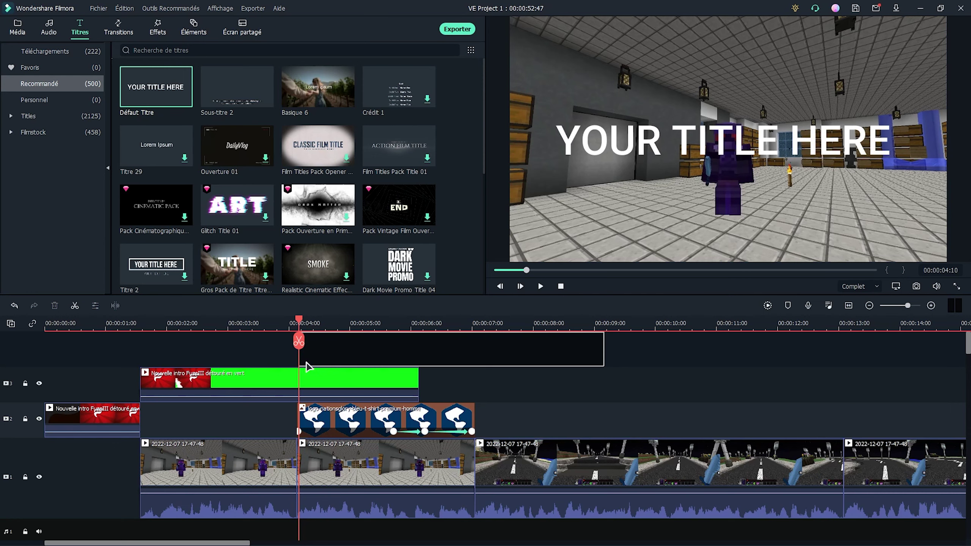
# Set the title's font to Minecraft at size 55 and place it along the bottom of the video frame
pyautogui.doubleClick(684, 163)
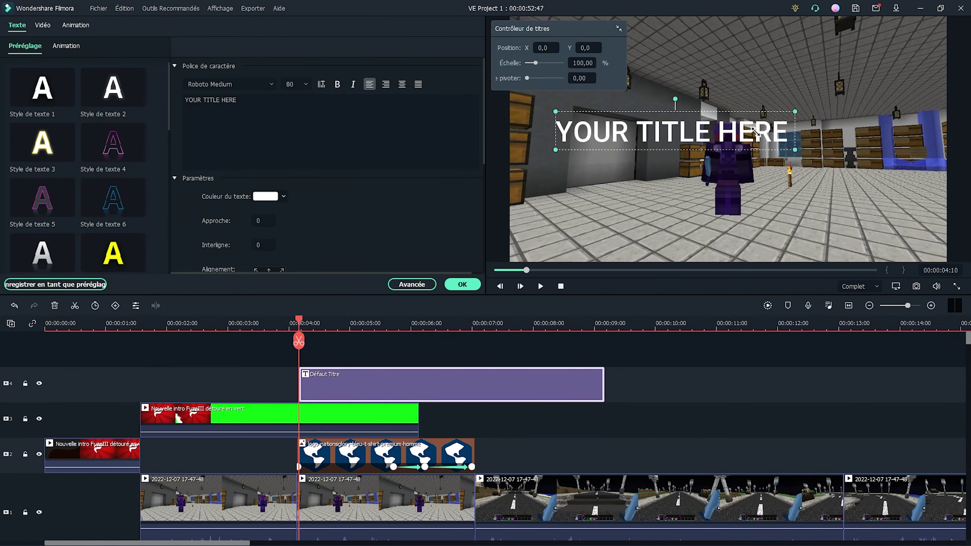
pyautogui.click(235, 85)
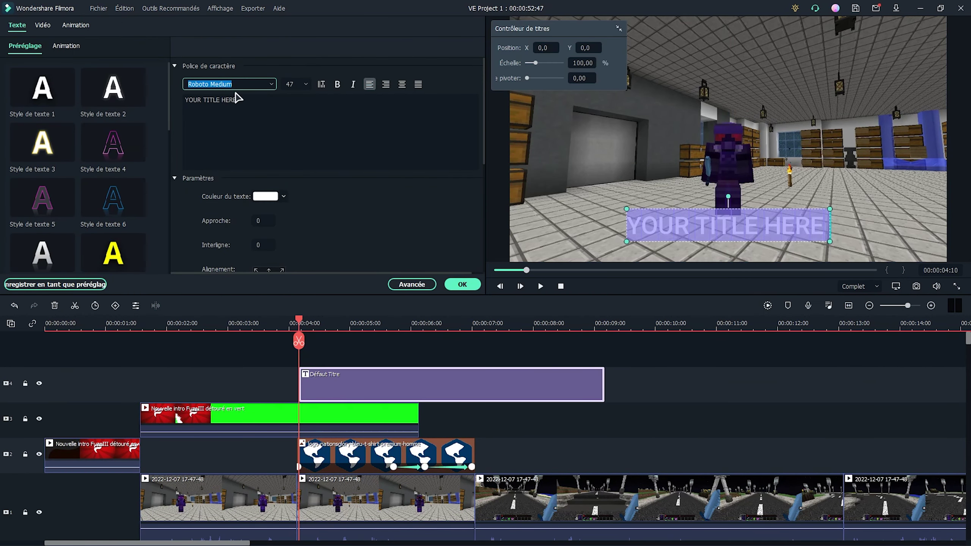
pyautogui.write('minecraft')
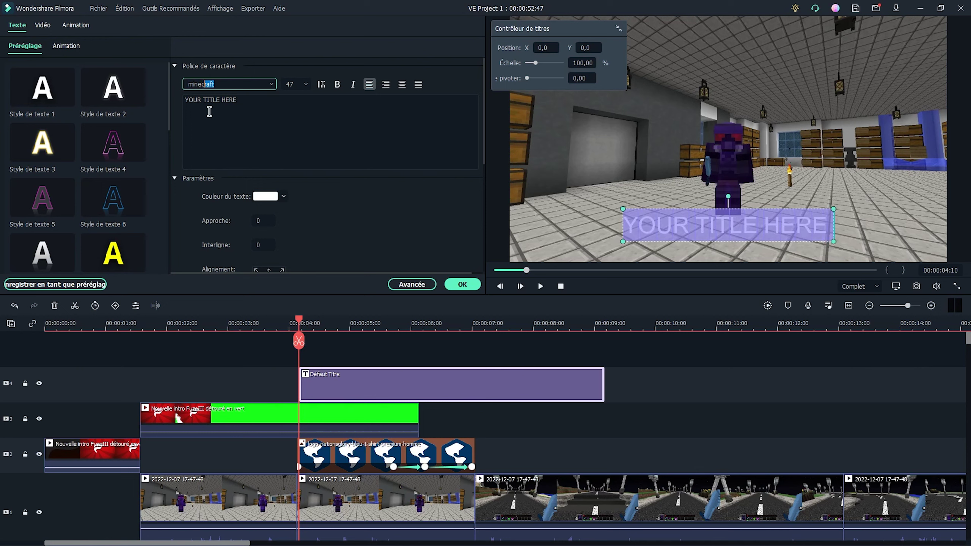
pyautogui.press('Return')
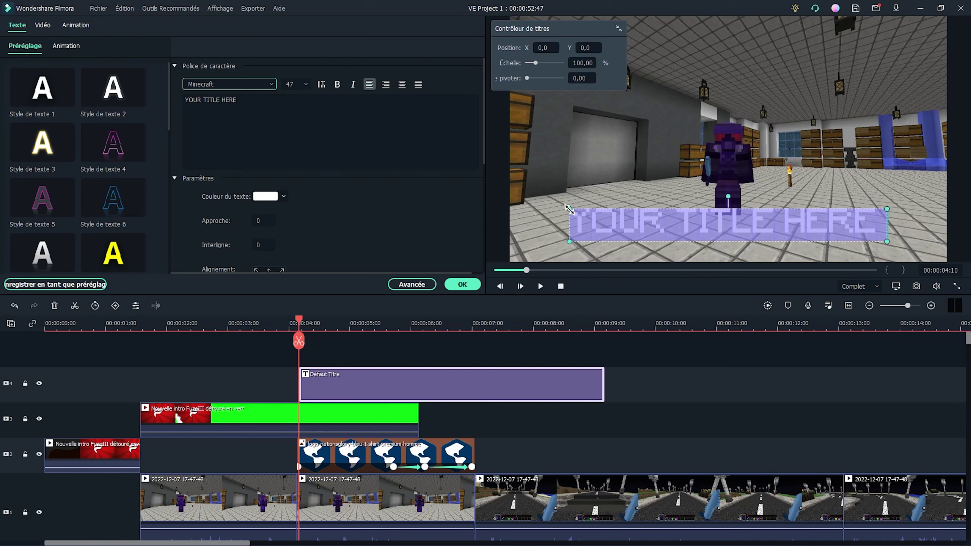
pyautogui.moveTo(569, 208); pyautogui.dragTo(540, 203)
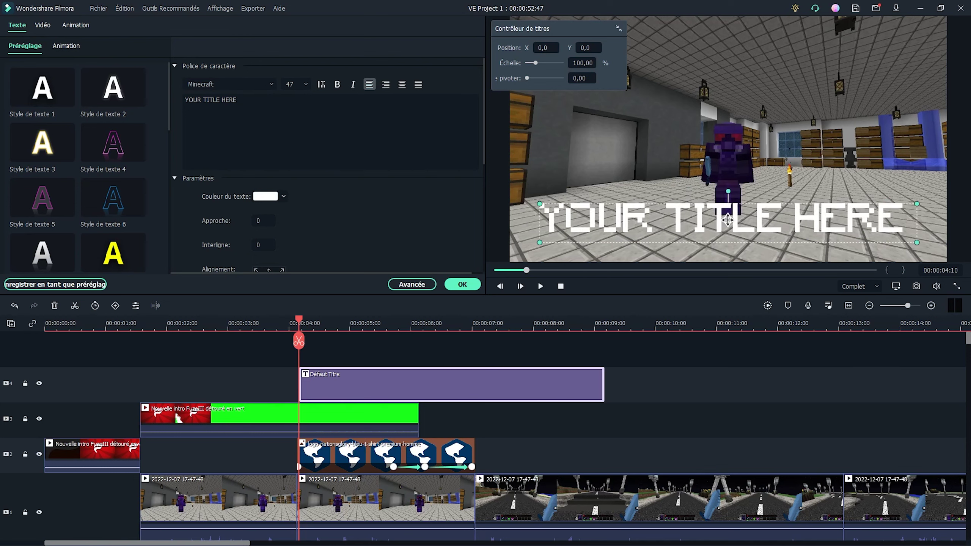
pyautogui.click(527, 253)
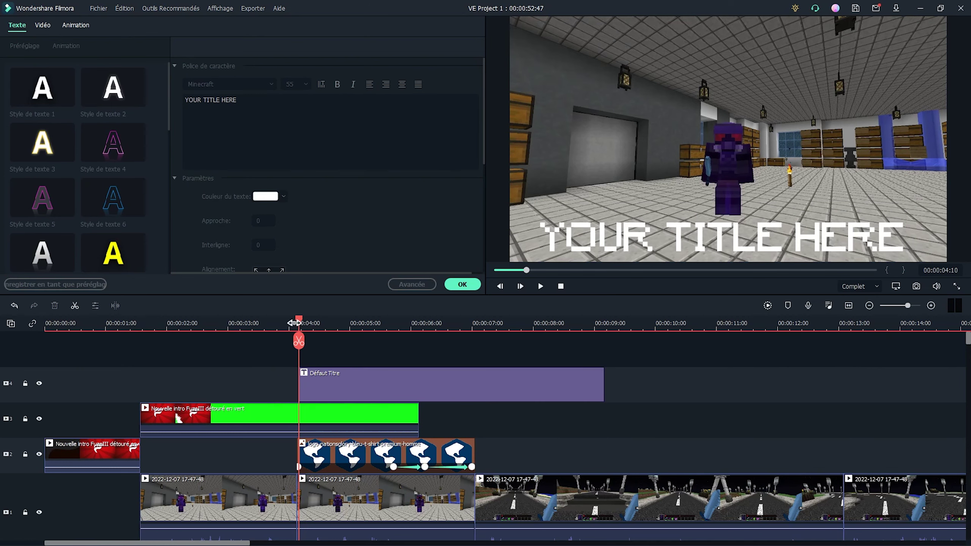
# Split the title clip into four consecutive segments, with cuts including 00:00:04:57 and 00:00:05:41, and delete the remainder after 00:00:07:01
pyautogui.click(347, 376)
pyautogui.click(346, 340)
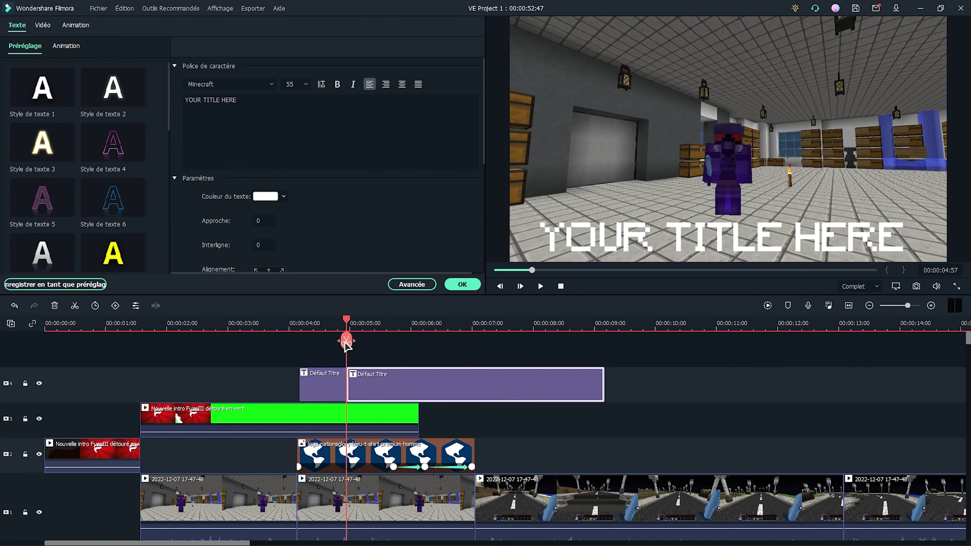
pyautogui.click(391, 386)
pyautogui.click(392, 340)
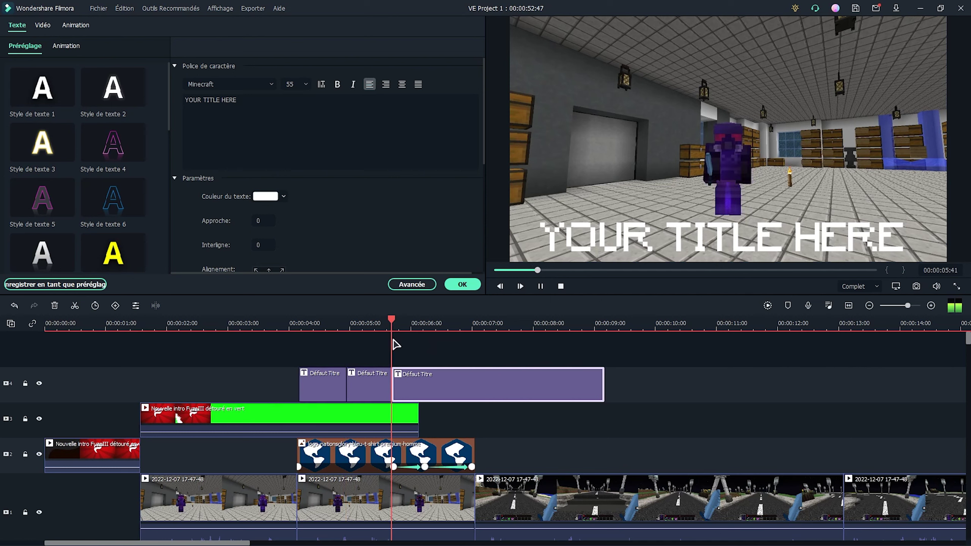
pyautogui.moveTo(392, 340); pyautogui.dragTo(472, 341)
pyautogui.click(473, 341)
pyautogui.click(499, 394)
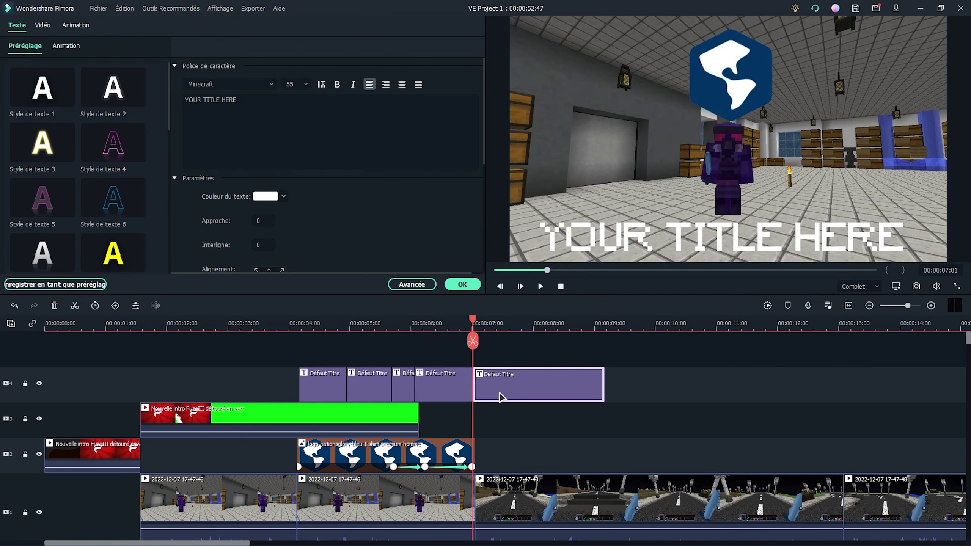
pyautogui.press('Delete')
# Replace the first title segment's text with "POUR UN NOUV"
pyautogui.click(320, 321)
pyautogui.click(331, 385)
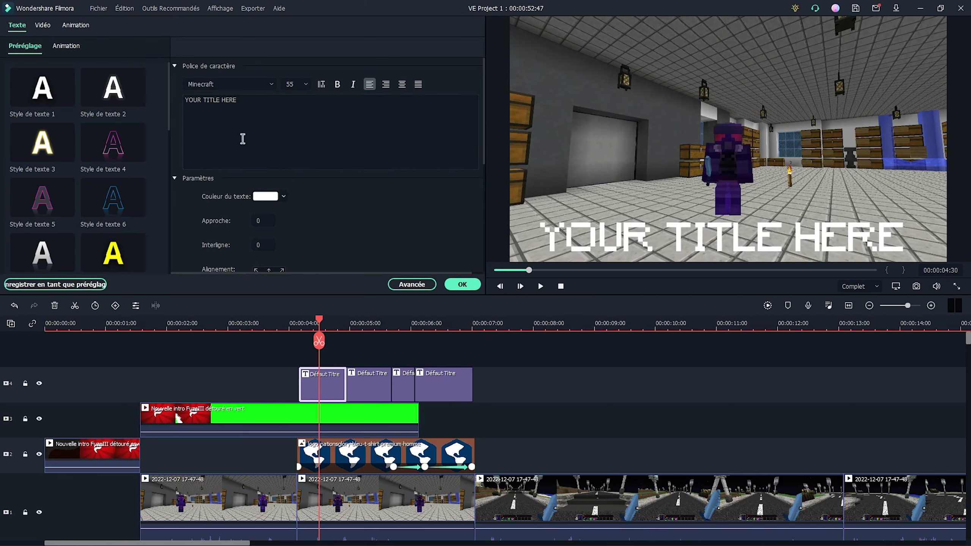
pyautogui.click(243, 136)
pyautogui.hotkey('ctrl', 'a')
pyautogui.write('POUR UN NOUV')
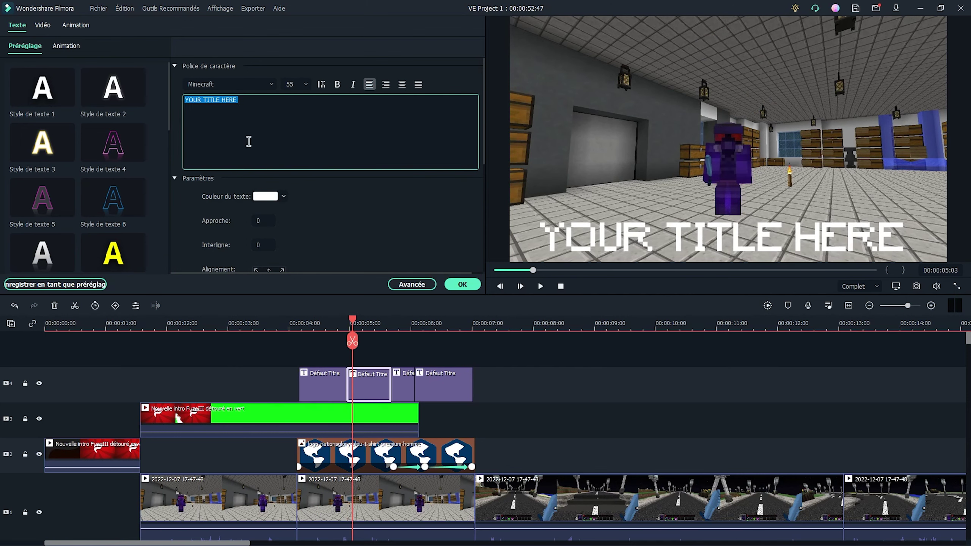
# Change the second title segment's text to "ÉPISODE" and adjust the text's placement in the frame
pyautogui.write('ÉPISODE')
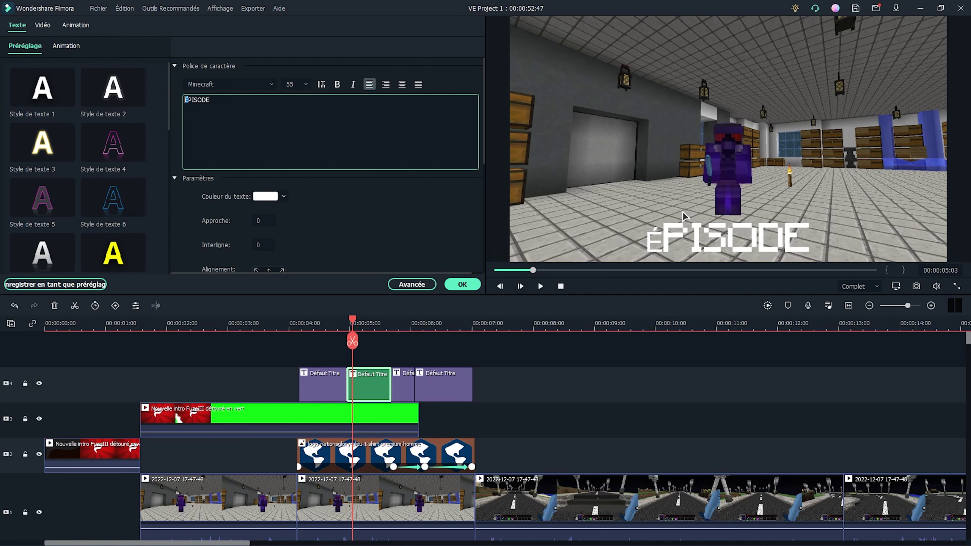
pyautogui.click(462, 284)
pyautogui.moveTo(700, 221); pyautogui.dragTo(669, 206)
pyautogui.moveTo(726, 234); pyautogui.dragTo(734, 237)
# Replace the last title segment's text with "EARTH NG"
pyautogui.click(429, 382)
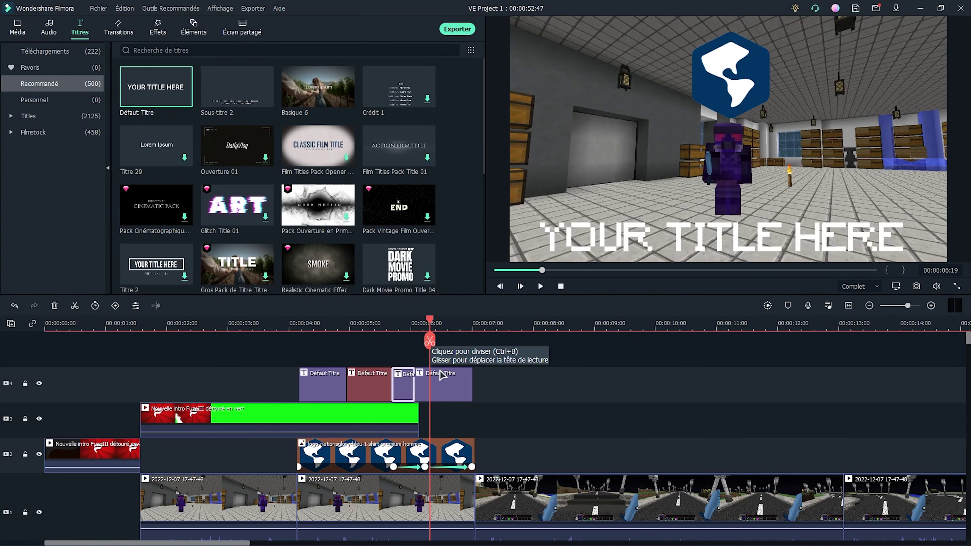
pyautogui.doubleClick(446, 379)
pyautogui.click(261, 126)
pyautogui.hotkey('ctrl', 'a')
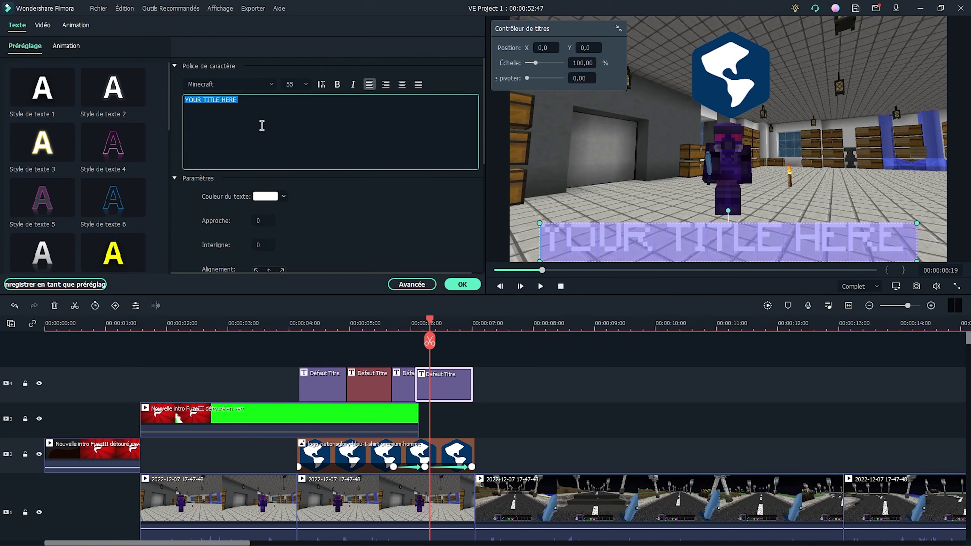
pyautogui.write('EARTHING')
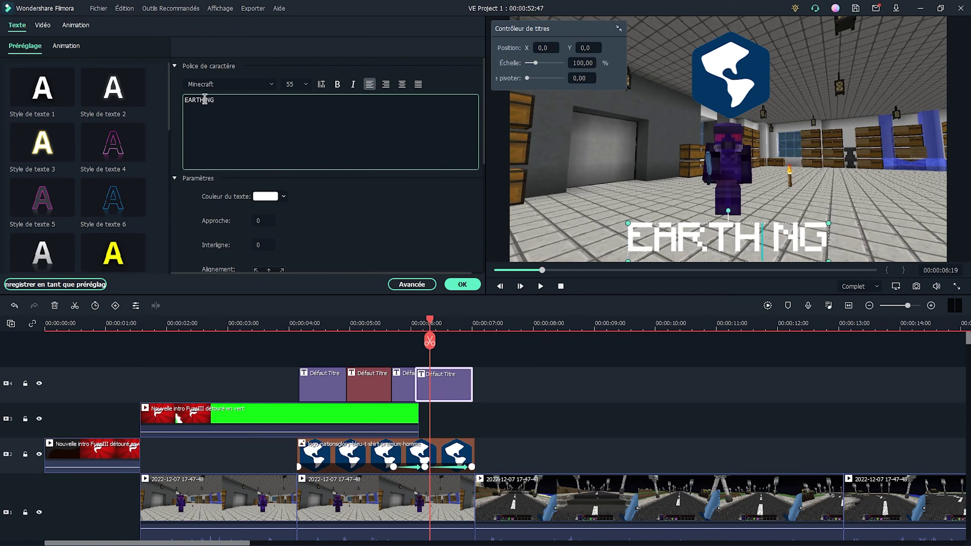
# Widen the gap between EARTH and NG in the last title and position the text at X -29.6, Y -407.9
pyautogui.press('BackSpace')
pyautogui.click(679, 225)
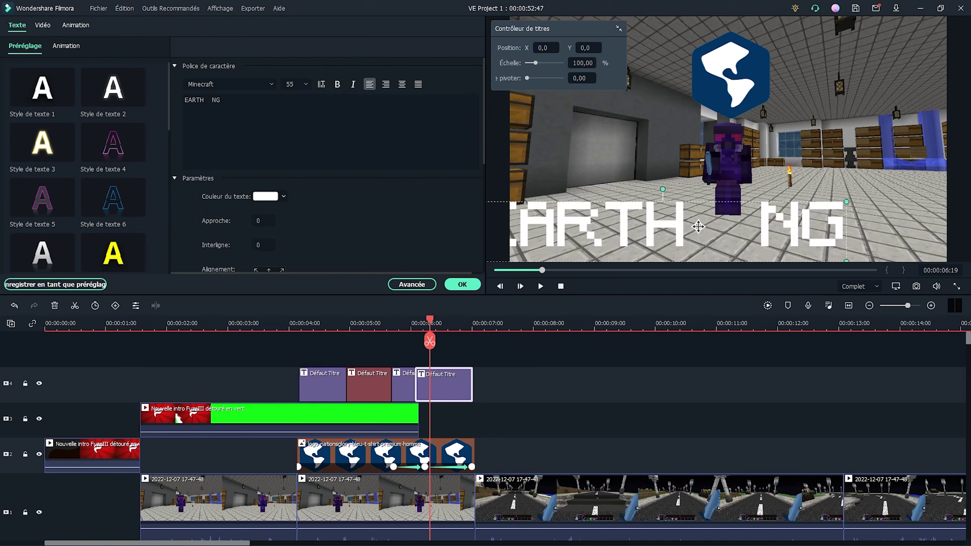
pyautogui.scroll(-5, 420, 268)
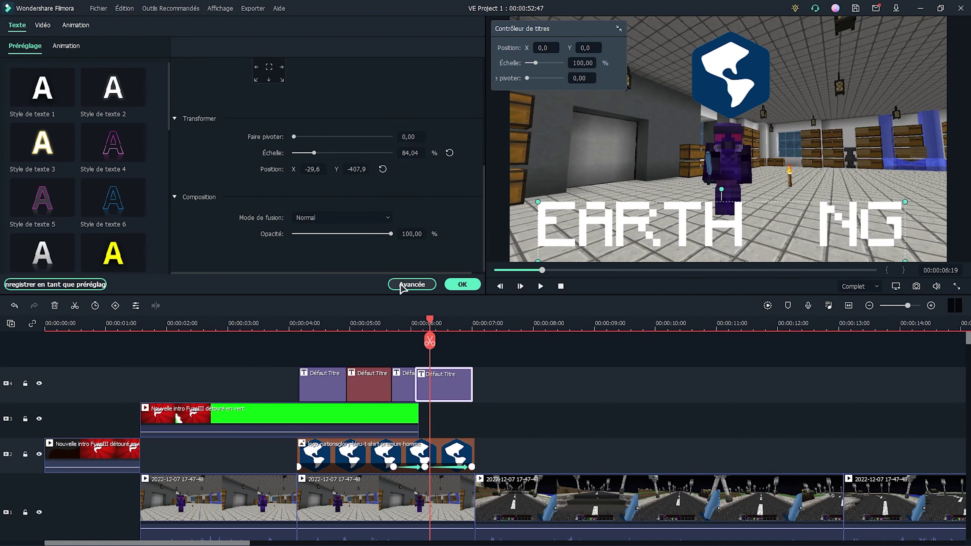
# Add a black outline of size 8 to the EARTH NG title in the advanced text editor
pyautogui.click(411, 284)
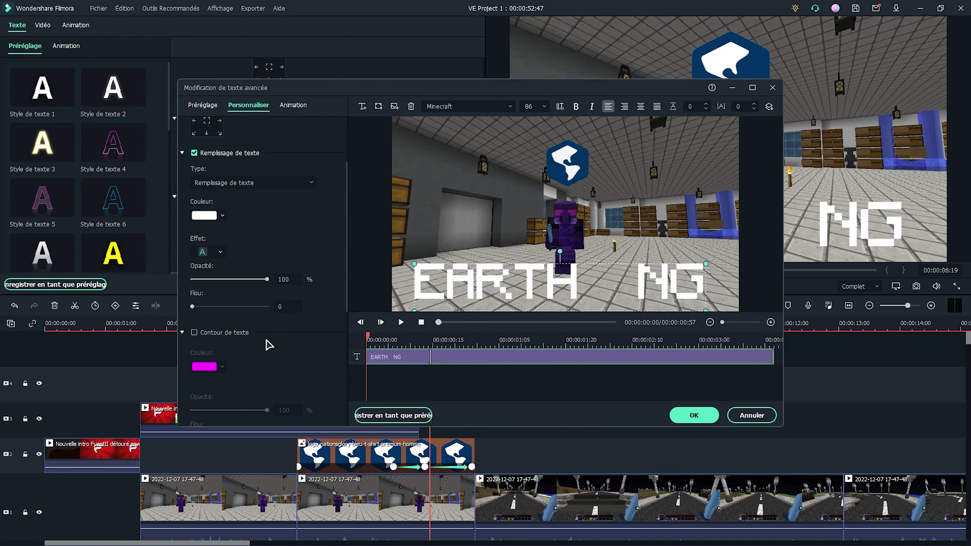
pyautogui.scroll(-4, 258, 343)
pyautogui.click(194, 150)
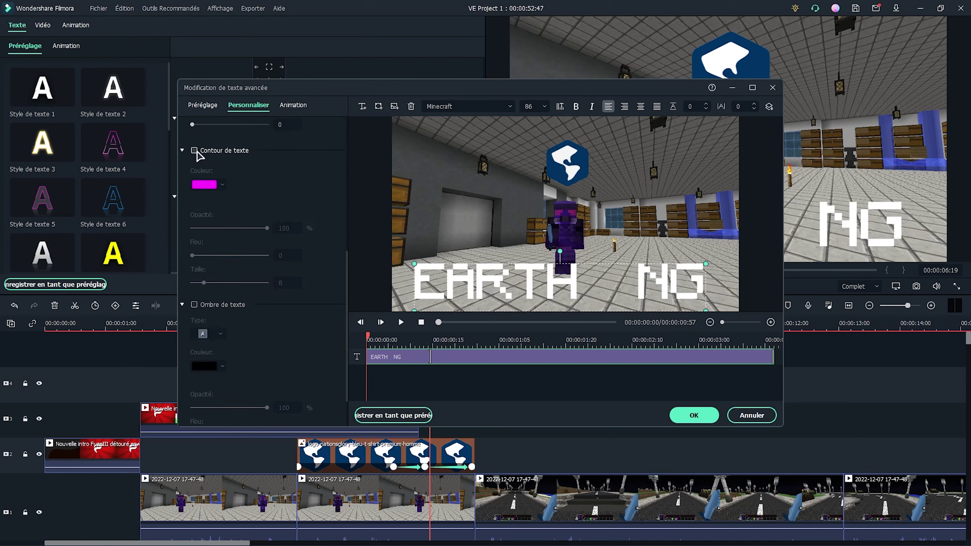
pyautogui.click(212, 186)
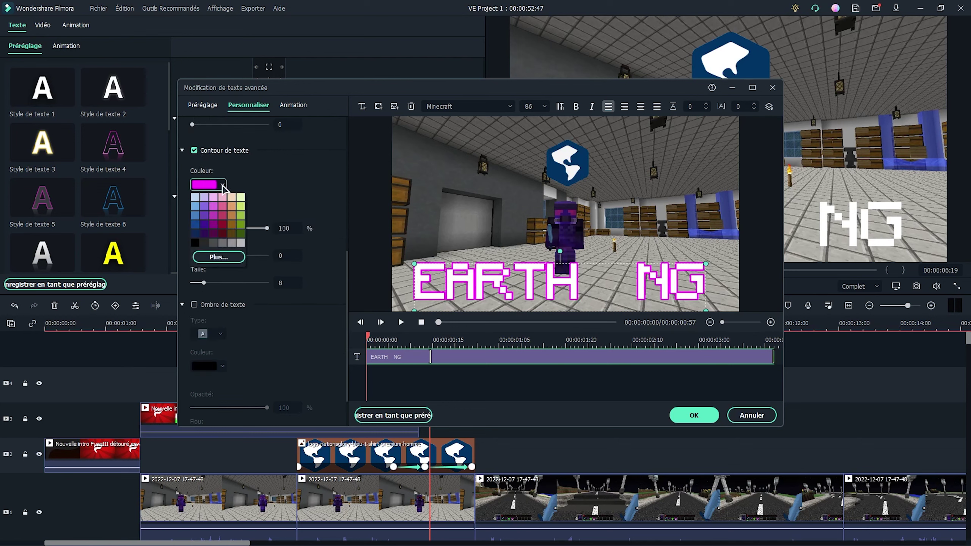
pyautogui.click(196, 247)
# Add a black shadow with blur 9 and a slightly increased distance to the EARTH NG title, and apply the styling
pyautogui.click(194, 305)
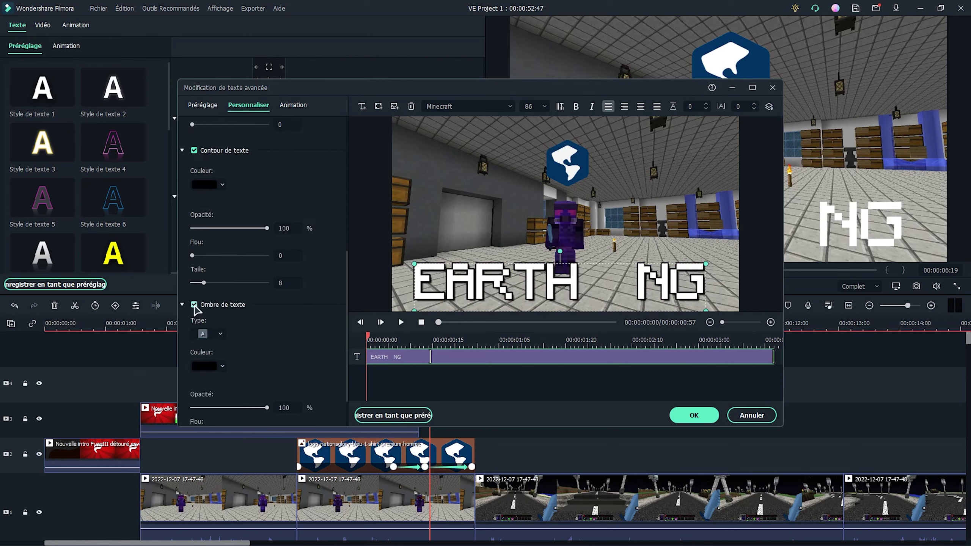
pyautogui.scroll(-1, 304, 351)
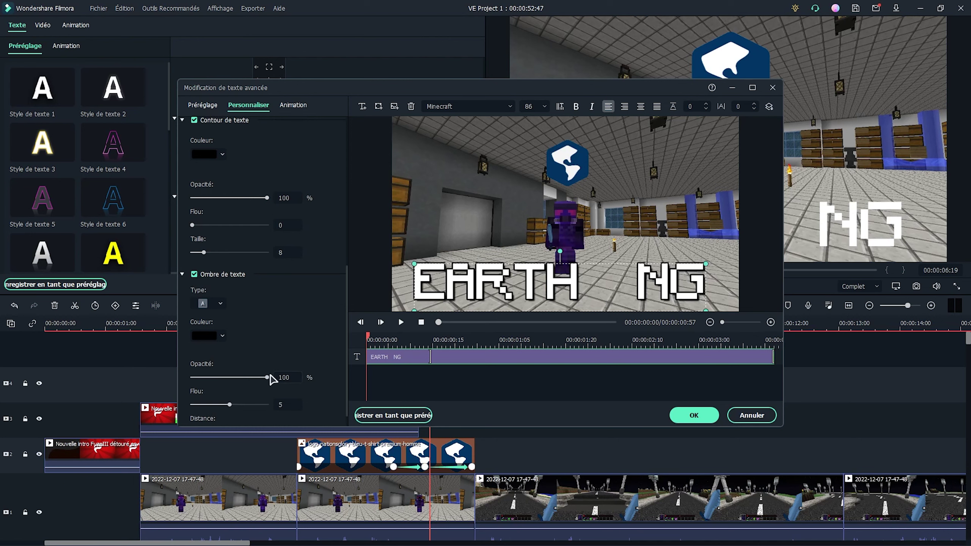
pyautogui.moveTo(230, 405); pyautogui.dragTo(264, 405)
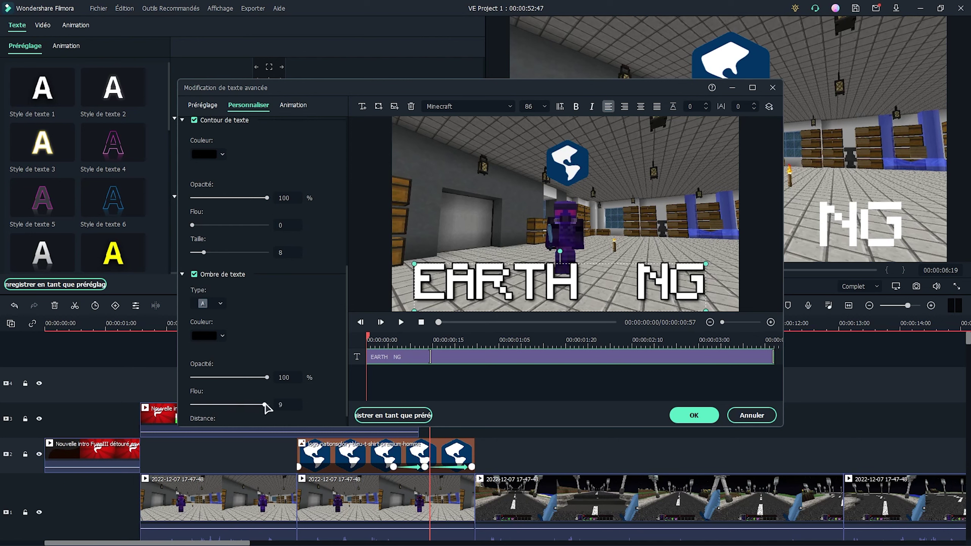
pyautogui.scroll(-1, 299, 314)
pyautogui.moveTo(207, 412)
pyautogui.mouseDown()
pyautogui.moveTo(226, 413)
pyautogui.moveTo(214, 413)
pyautogui.mouseUp()
pyautogui.click(701, 416)
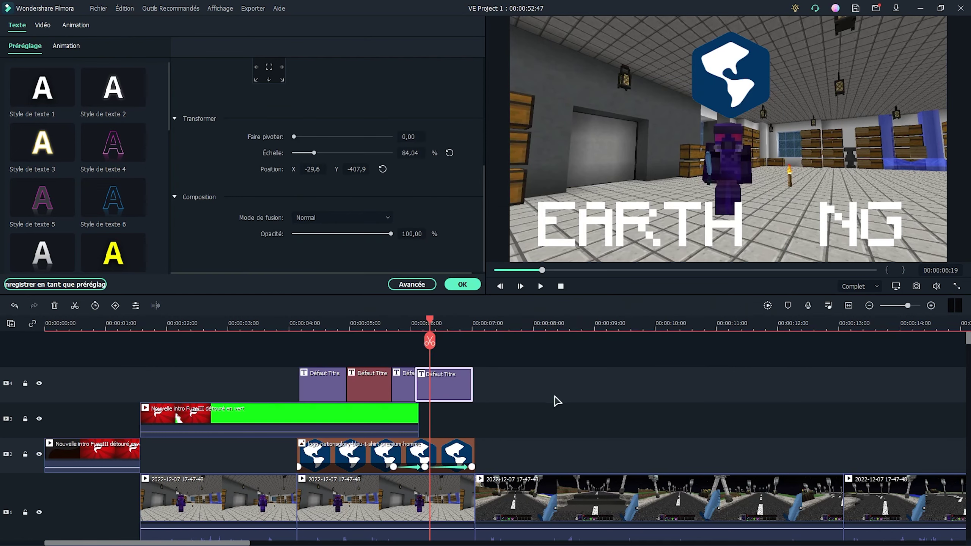
# Narrow the gap between EARTH and NG in the last title by removing extra spaces, leaving its scale at 75.55%
pyautogui.click(781, 229)
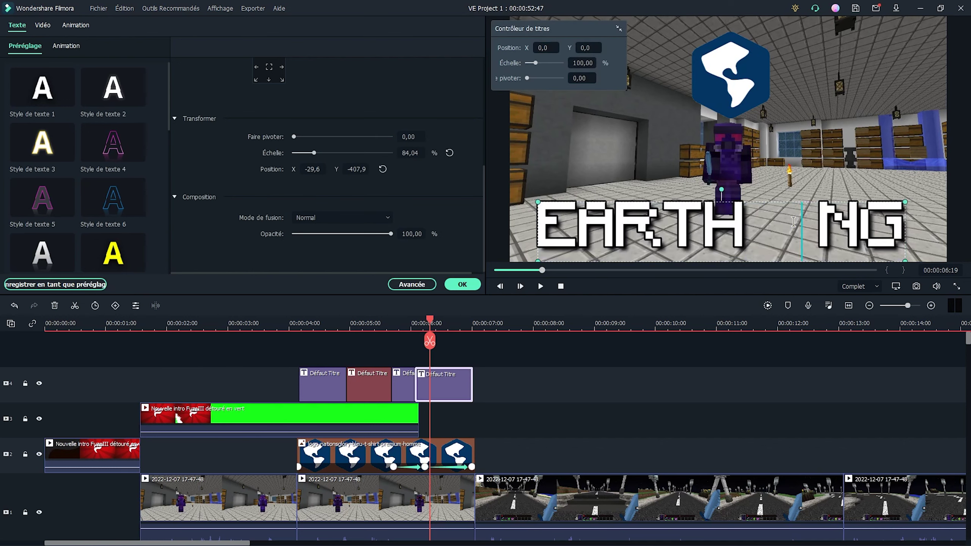
pyautogui.scroll(-3, 793, 240)
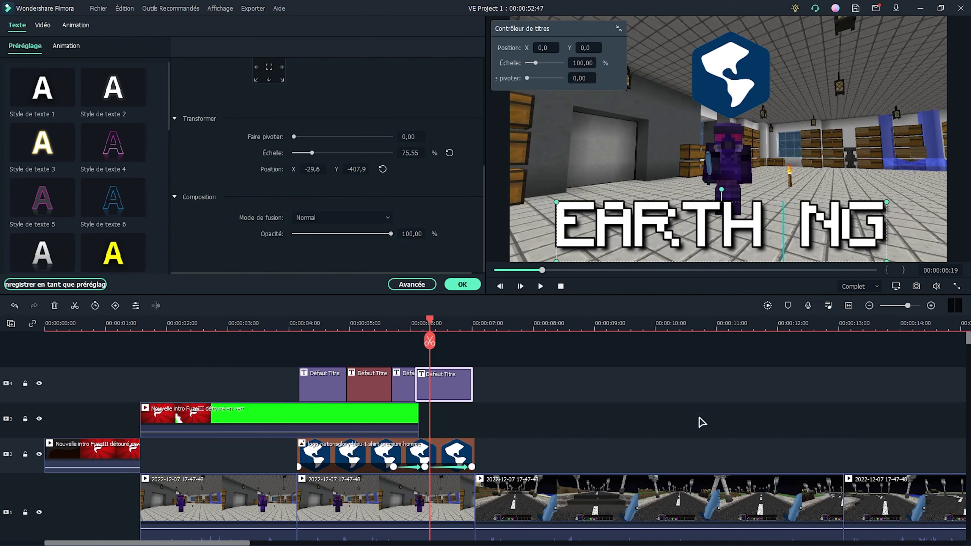
pyautogui.click(701, 421)
# Play the title sequence from 00:00:03:50 and compare the first title's look with the styled EARTH NG title
pyautogui.click(278, 318)
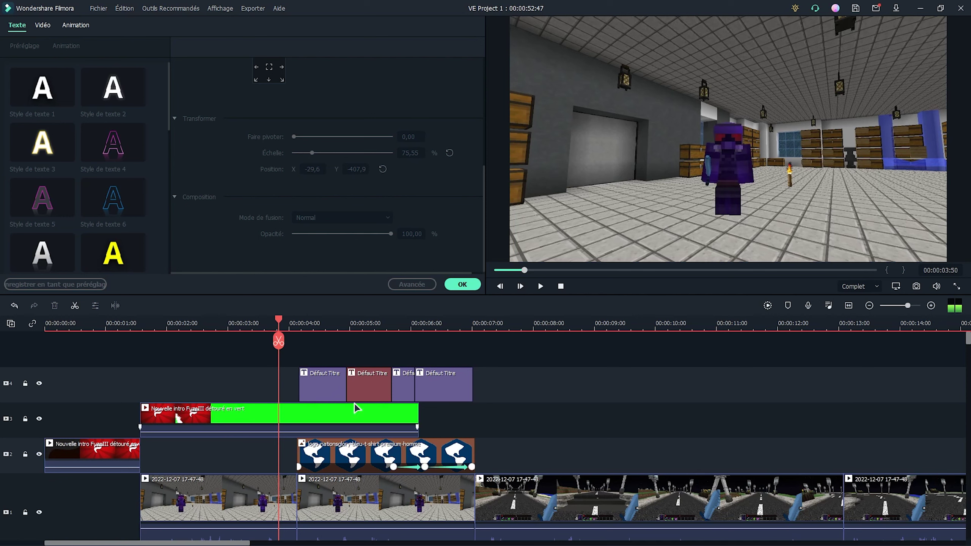
pyautogui.press('space')
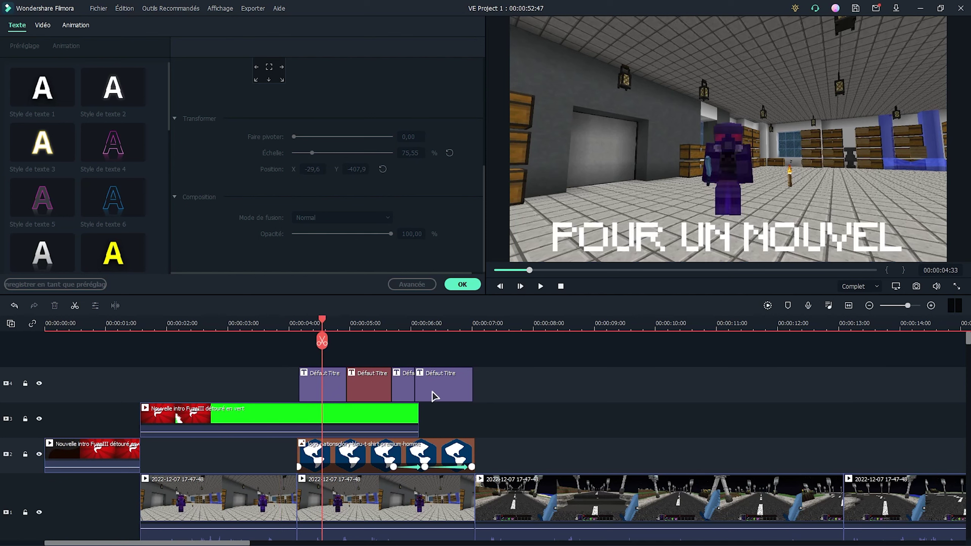
pyautogui.click(444, 323)
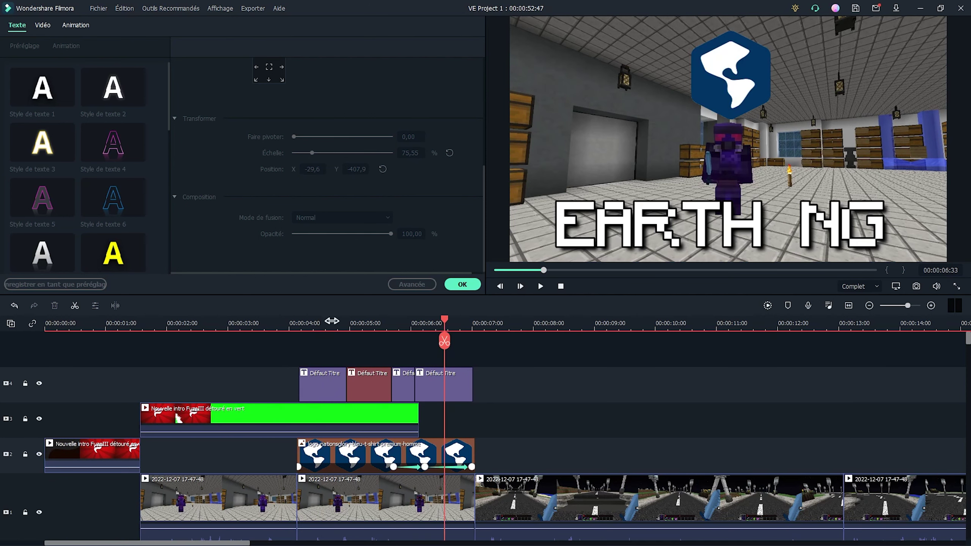
# Give the first title, POUR UN NOUVEL, the same black outline and shadow as EARTH NG
pyautogui.click(318, 322)
pyautogui.click(320, 382)
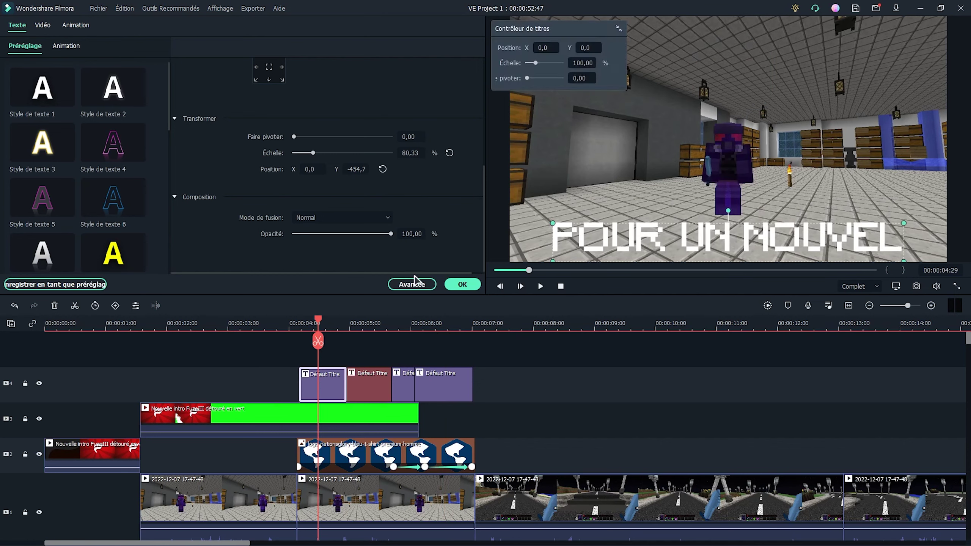
pyautogui.click(438, 323)
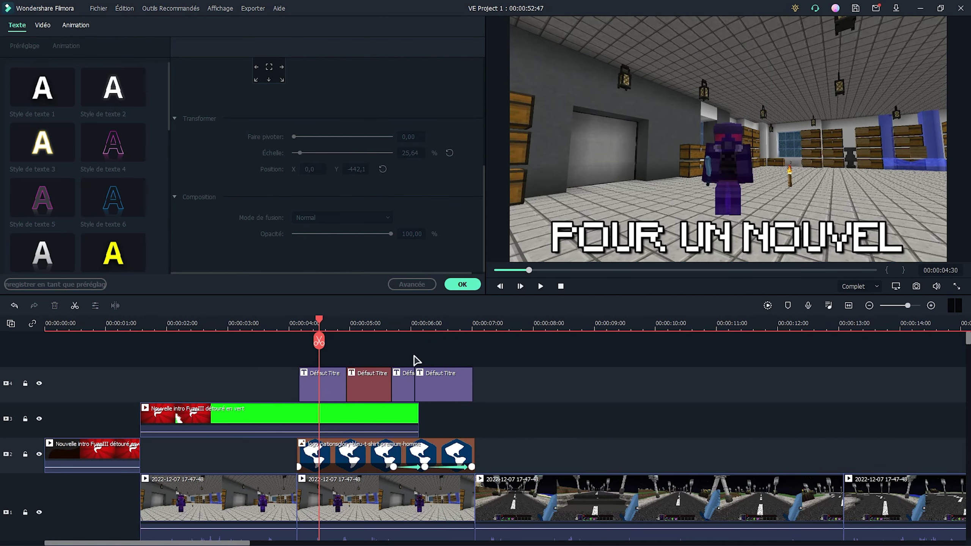
pyautogui.click(460, 287)
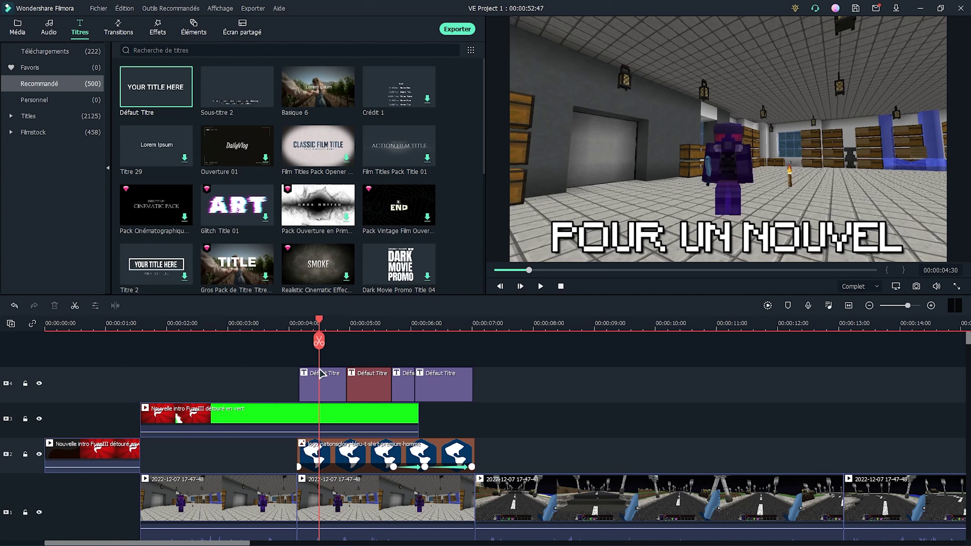
# Try the Style ondulé and Chaîne flou text animations on the first title
pyautogui.click(322, 379)
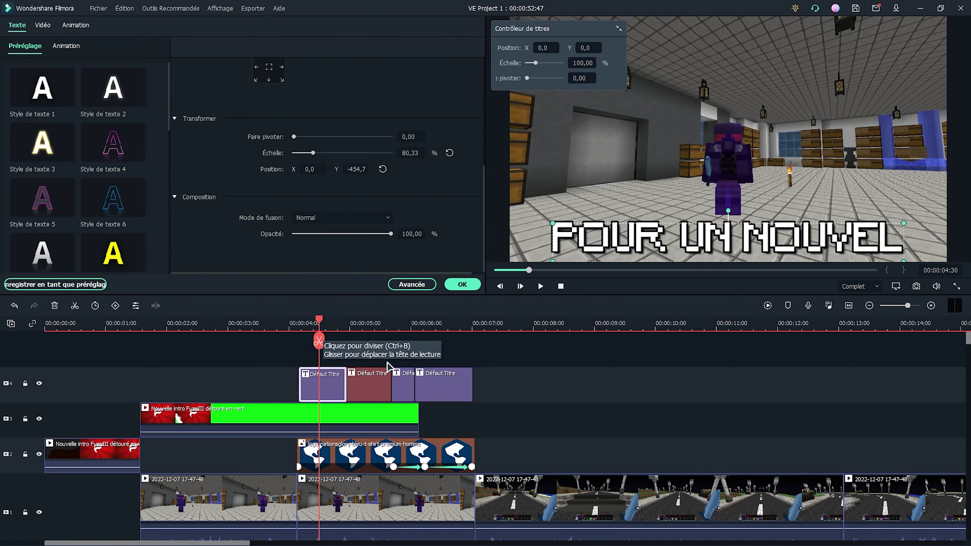
pyautogui.click(65, 47)
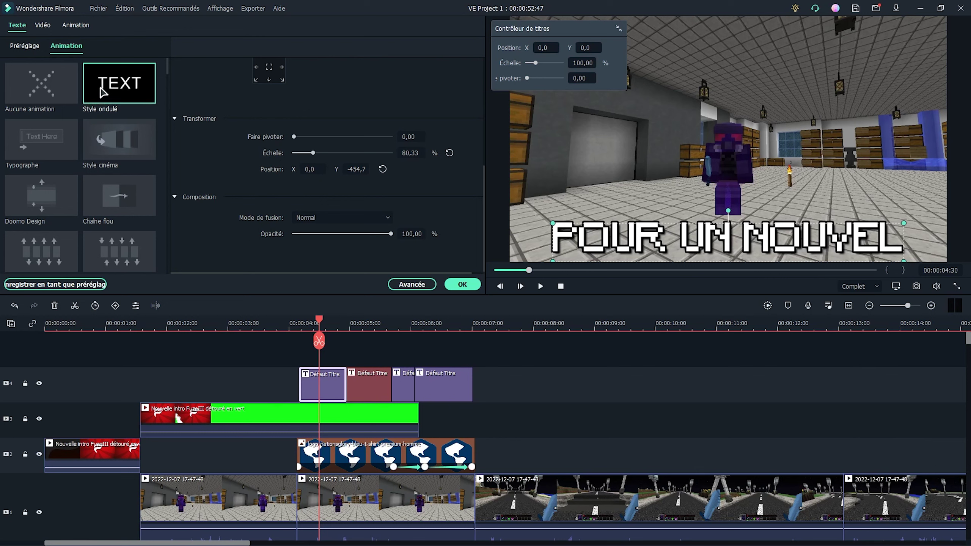
pyautogui.click(103, 92)
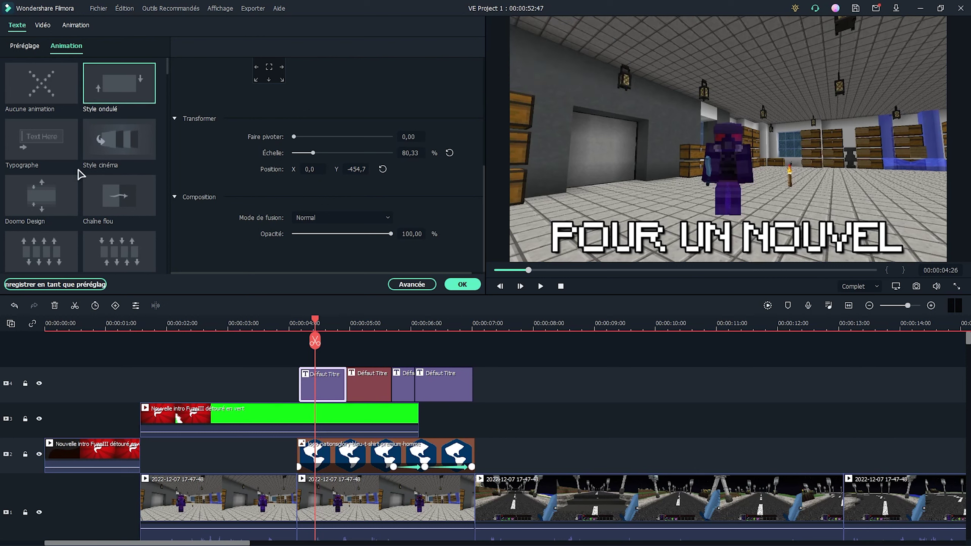
pyautogui.click(105, 203)
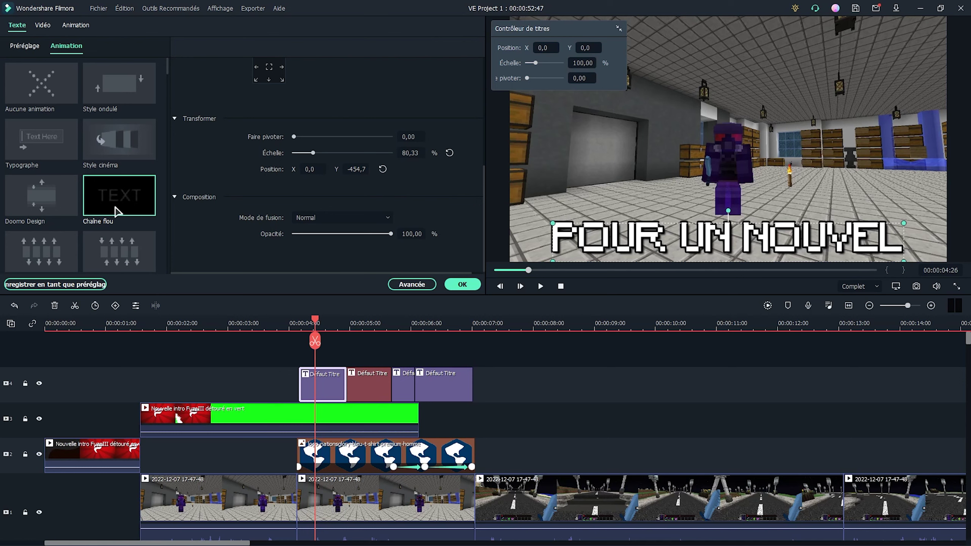
# Add a custom animation keyframe at the start of the EPISODE title (00:00:04:59) with scale 86.62% and Y position -20
pyautogui.click(374, 381)
pyautogui.doubleClick(375, 380)
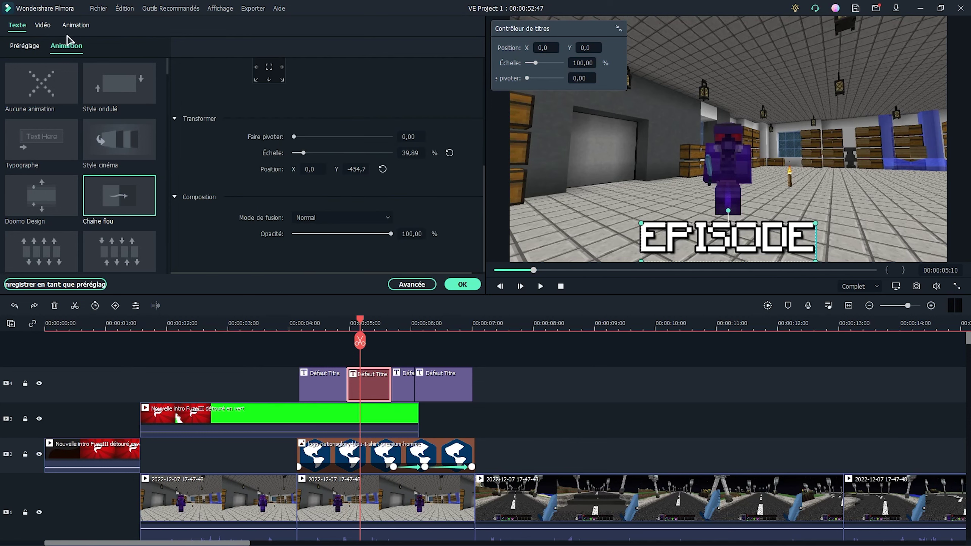
pyautogui.click(79, 33)
pyautogui.click(70, 46)
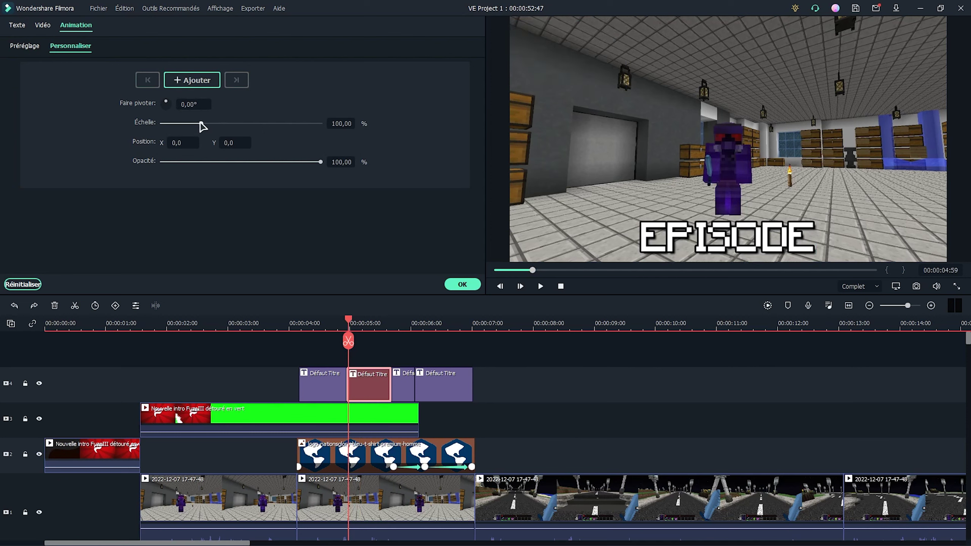
pyautogui.moveTo(201, 126); pyautogui.dragTo(197, 126)
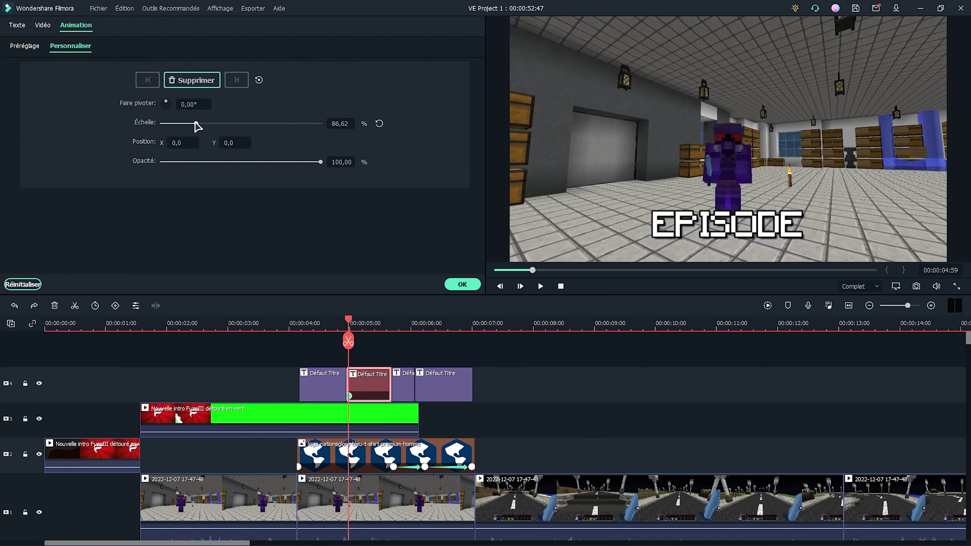
pyautogui.click(235, 143)
pyautogui.write('-20')
pyautogui.press('Return')
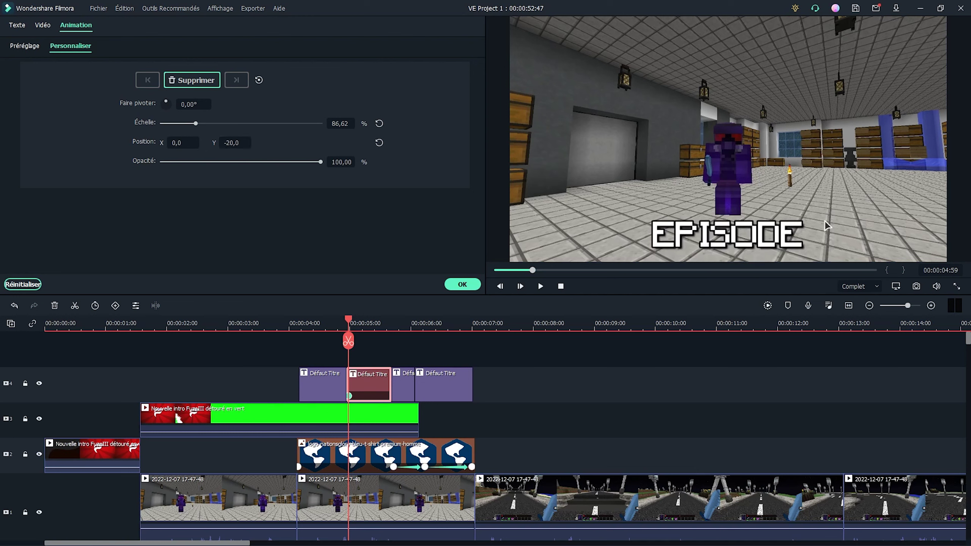
# Add an ending keyframe to the EPISODE title at 00:00:05:39 with scale 109.55% and Y position 20, and confirm the animation
pyautogui.moveTo(348, 320); pyautogui.dragTo(389, 321)
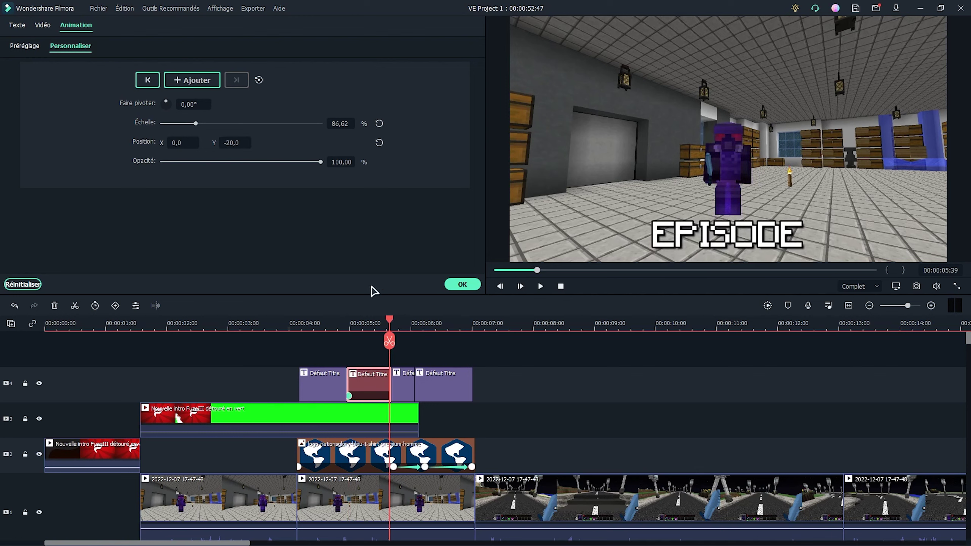
pyautogui.moveTo(196, 124); pyautogui.dragTo(205, 124)
pyautogui.click(227, 142)
pyautogui.press('BackSpace')
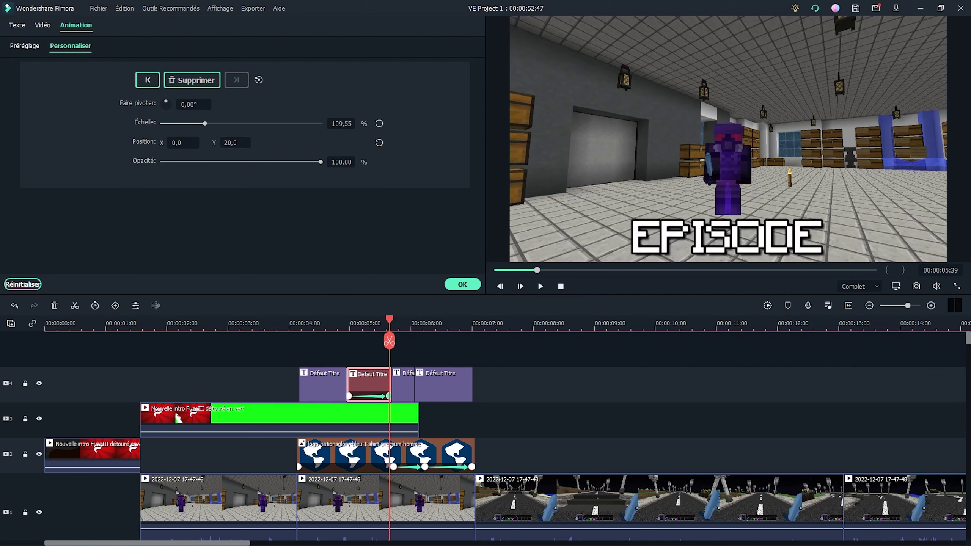
pyautogui.click(462, 284)
# Play back the EPISODE title's animation from 00:00:04:49
pyautogui.click(338, 323)
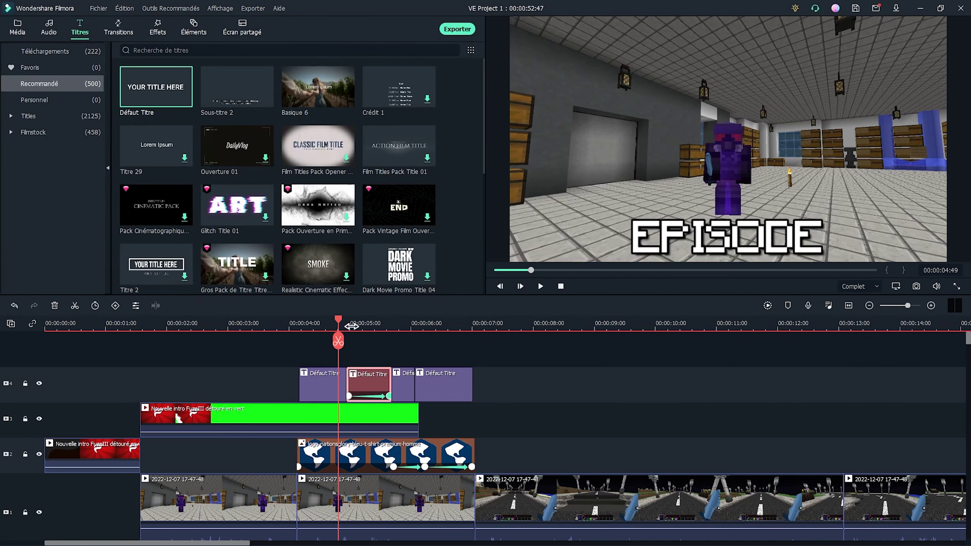
pyautogui.press('space')
pyautogui.press('space')
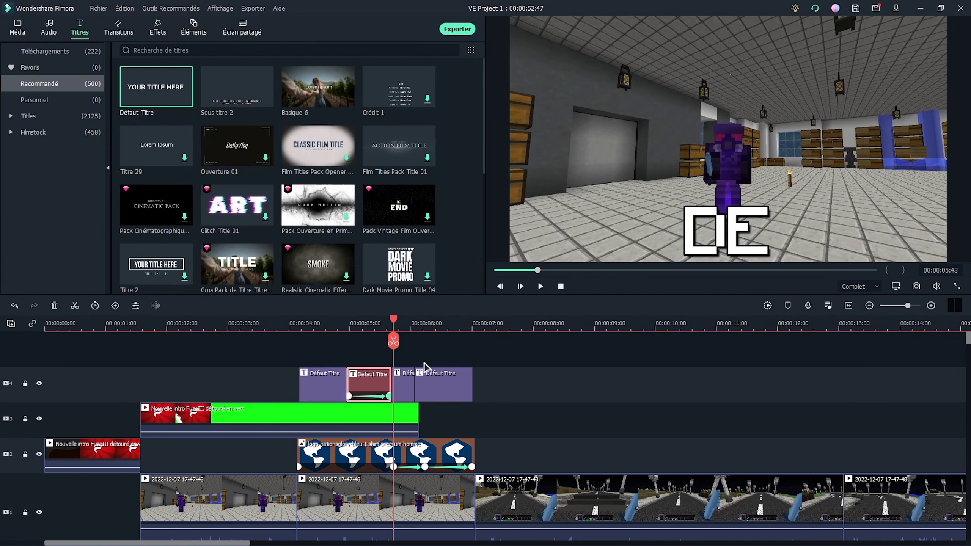
# Set the EARTH NG title's starting keyframe at 00:00:06:06 to scale 67.52% and Y position -80
pyautogui.doubleClick(418, 382)
pyautogui.click(234, 143)
pyautogui.press('BackSpace')
pyautogui.press('BackSpace')
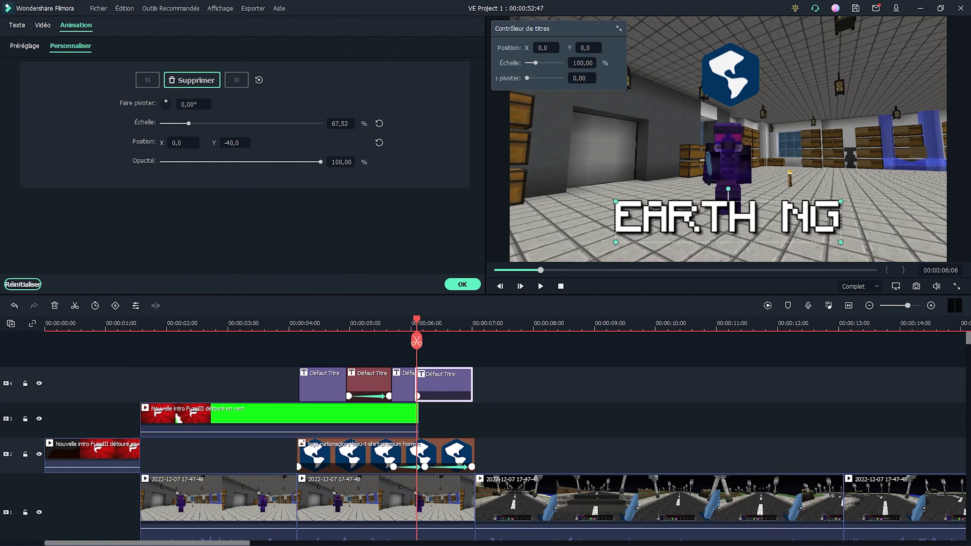
pyautogui.write('8')
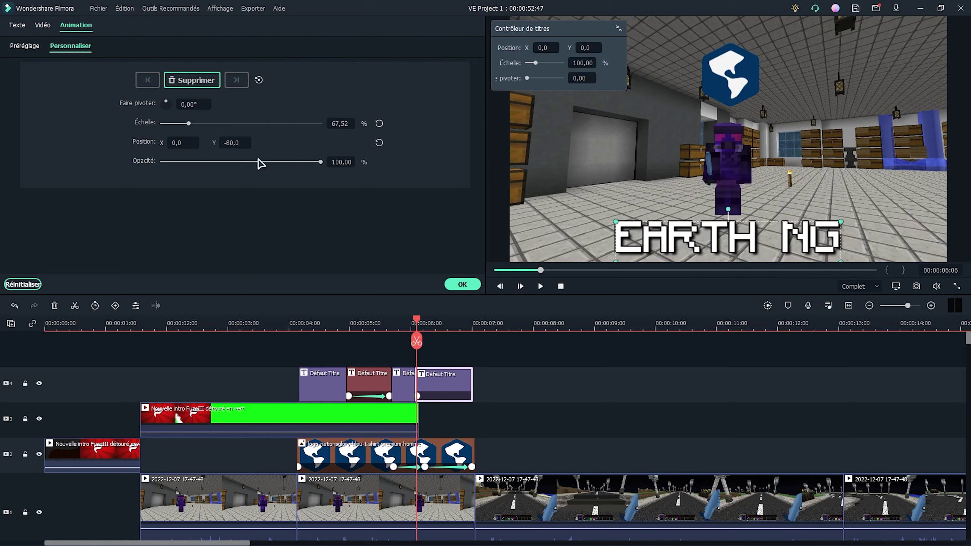
# Add an ending keyframe to the EARTH NG title at 00:00:07:00 with scale 91.72%, reset its position, and confirm the animation
pyautogui.click(473, 324)
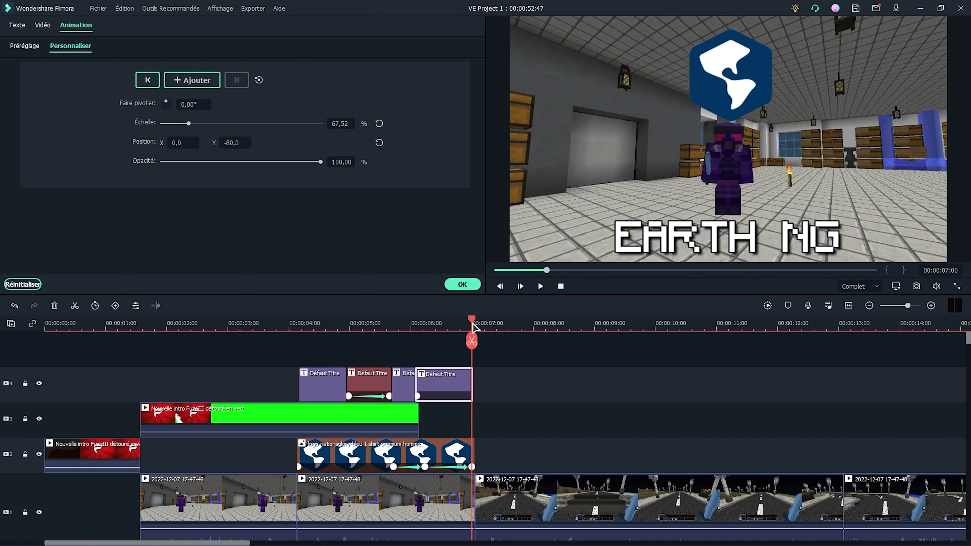
pyautogui.moveTo(189, 124); pyautogui.dragTo(198, 123)
pyautogui.doubleClick(234, 142)
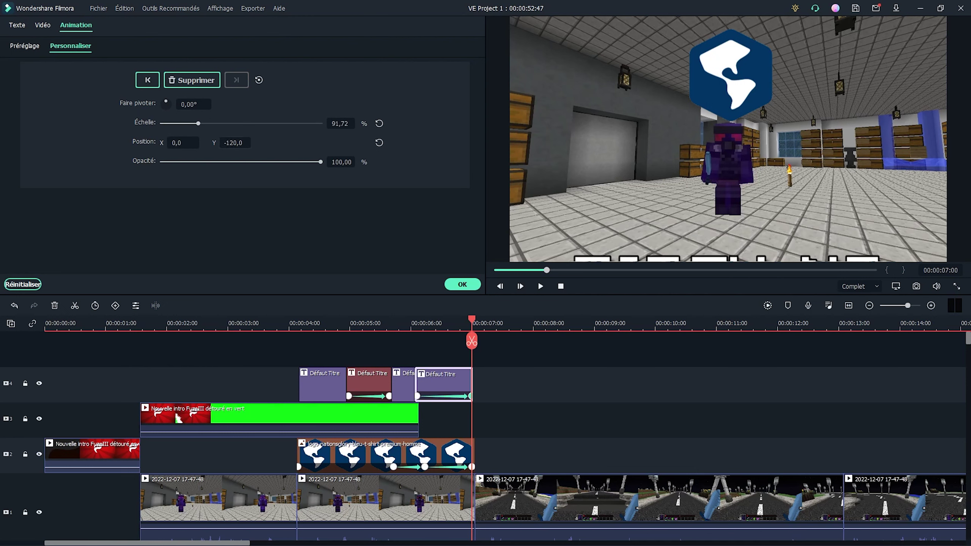
pyautogui.write('-320')
pyautogui.press('Return')
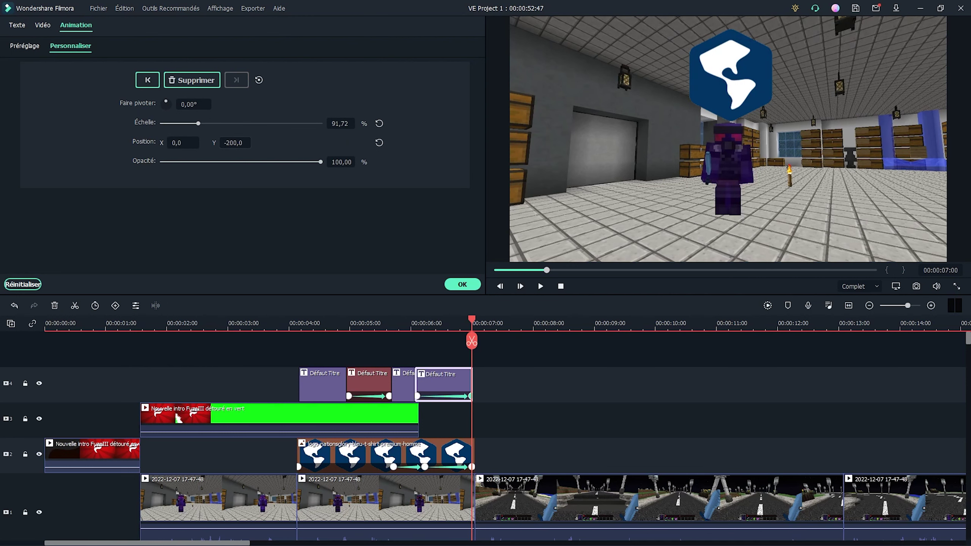
pyautogui.click(379, 142)
pyautogui.click(462, 286)
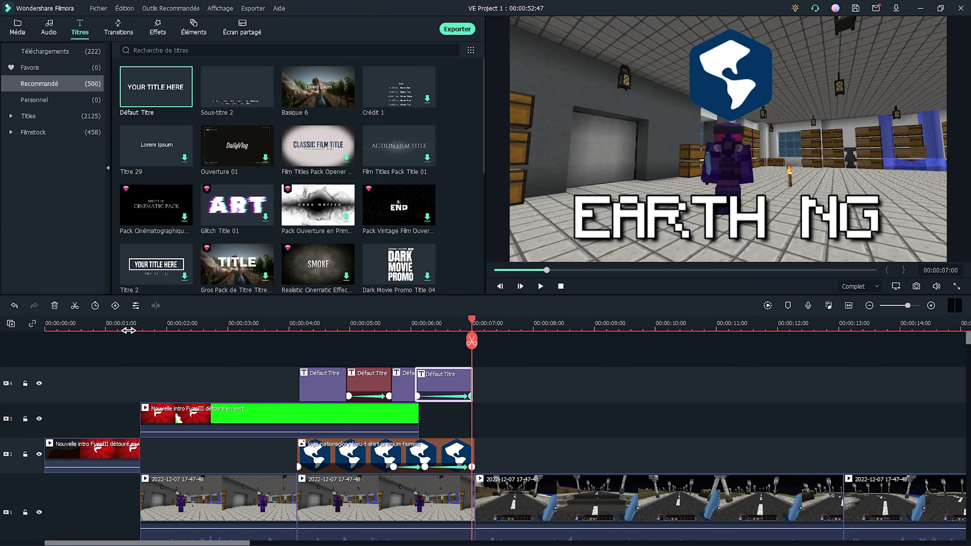
# Play back the montage from the beginning, and the EARTH NG title's animation from 00:00:05:54
pyautogui.click(100, 328)
pyautogui.moveTo(89, 329); pyautogui.dragTo(45, 328)
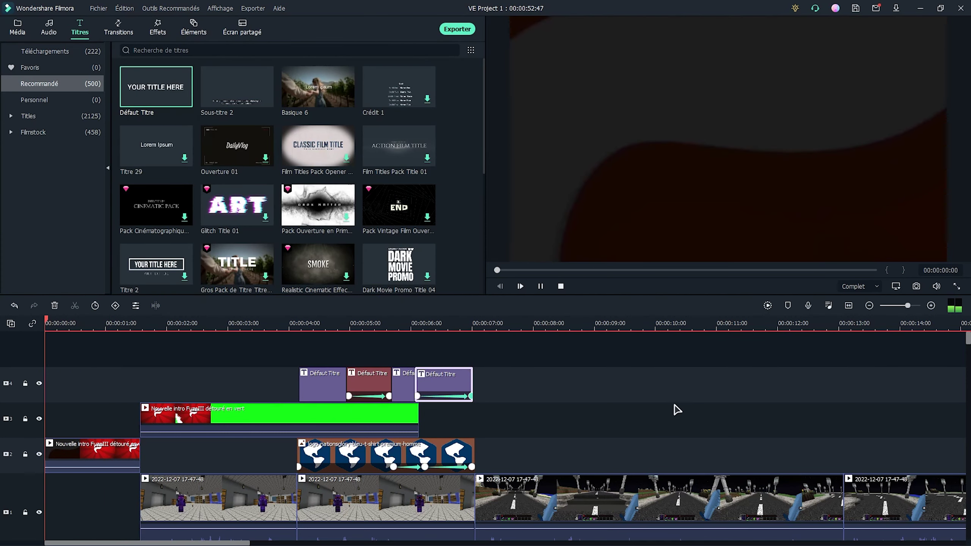
pyautogui.click(472, 325)
pyautogui.doubleClick(464, 380)
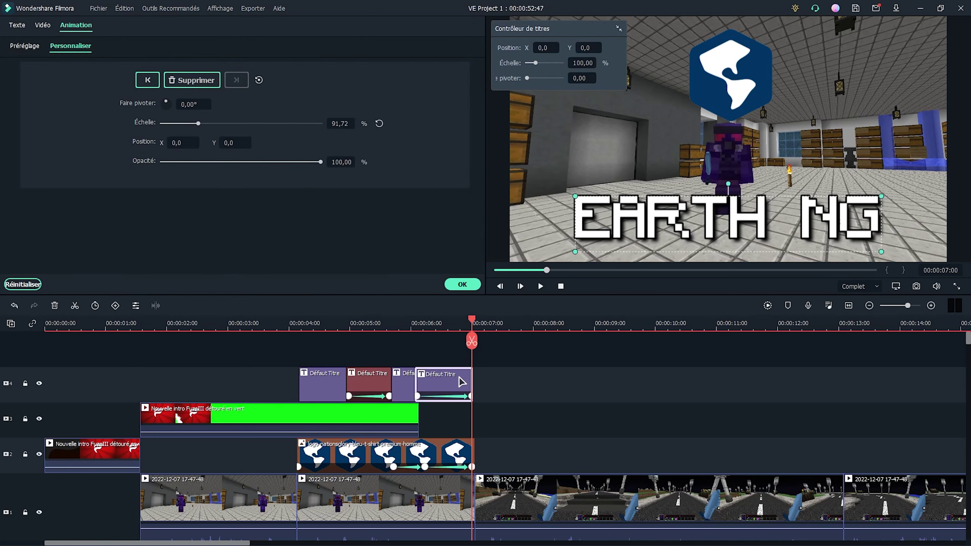
pyautogui.click(464, 323)
pyautogui.moveTo(447, 320); pyautogui.dragTo(404, 320)
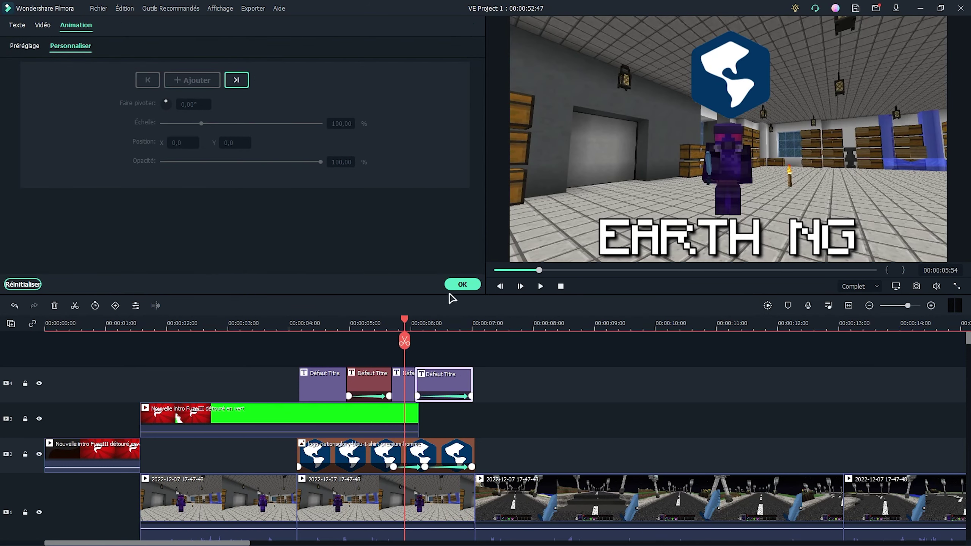
pyautogui.press('space')
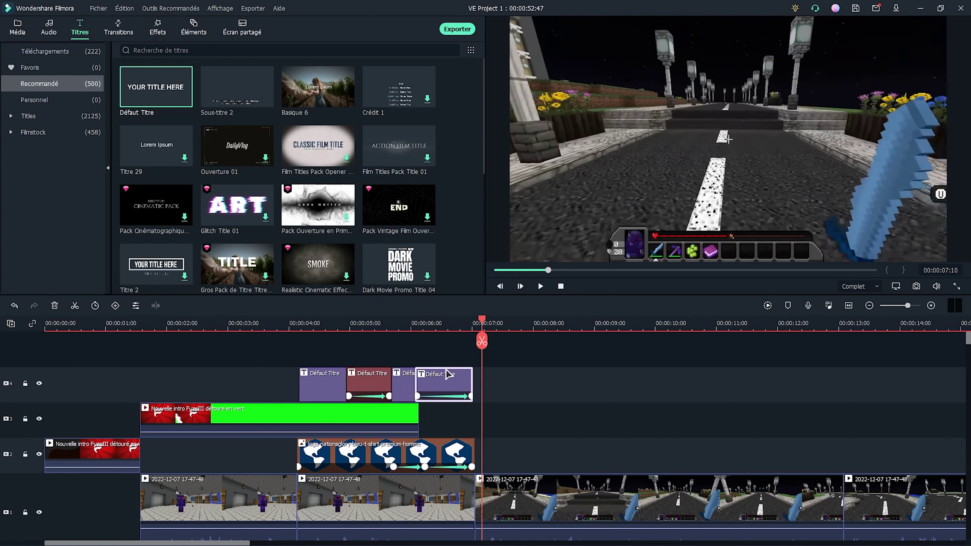
# Save the project and move the playhead to 00:00:08:54 over the road footage
pyautogui.click(546, 408)
pyautogui.hotkey('ctrl', 's')
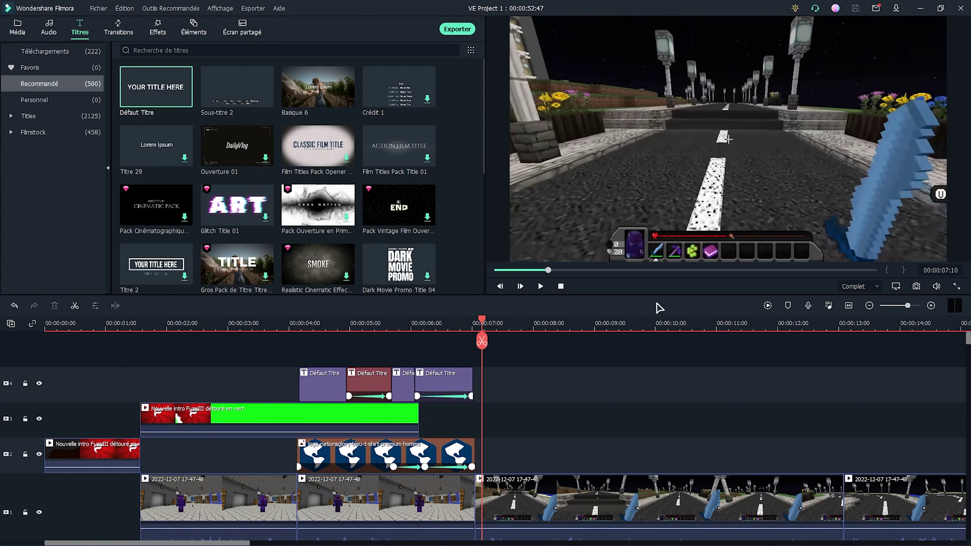
pyautogui.click(508, 323)
pyautogui.hotkey('ctrl', '-')
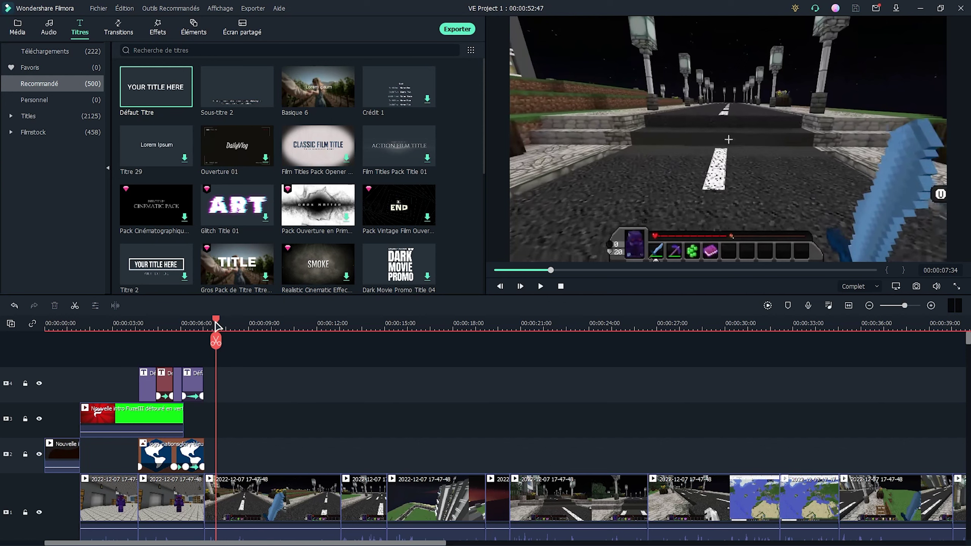
pyautogui.moveTo(215, 322); pyautogui.dragTo(246, 323)
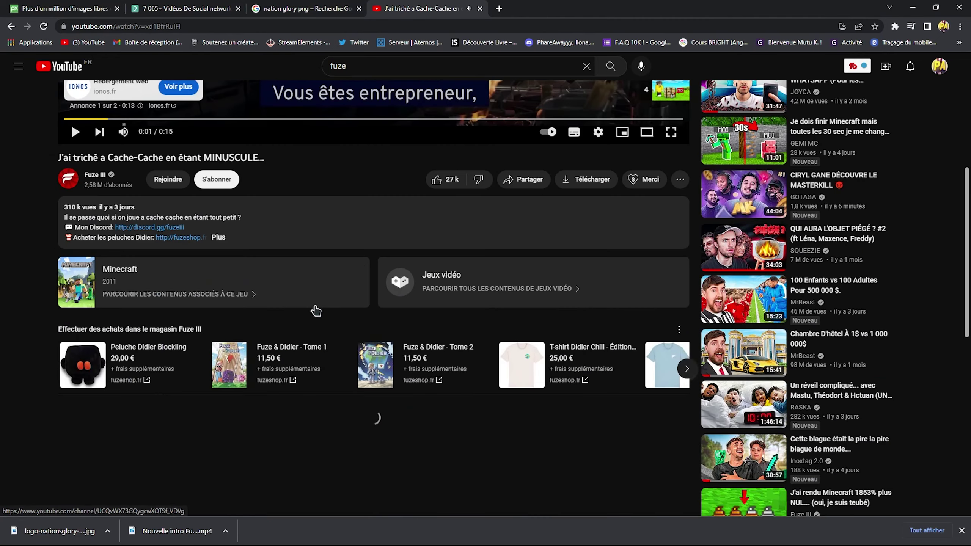
# Capture a screenshot of the comment "Nous apprécions l'effort que vous mettez dans vos vidéos!" on the YouTube video page
pyautogui.scroll(-3, 288, 311)
pyautogui.scroll(-5, 287, 310)
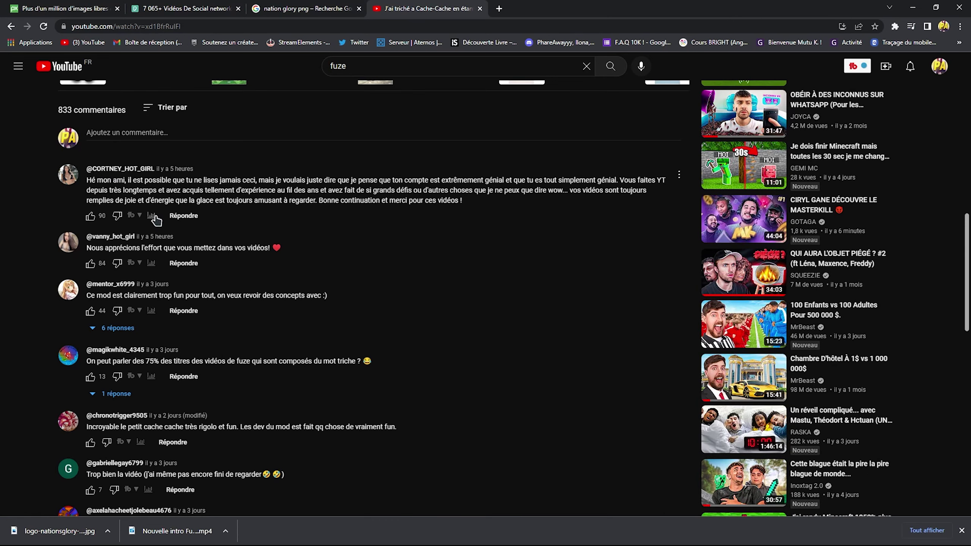
pyautogui.scroll(-1, 156, 221)
pyautogui.press('Print')
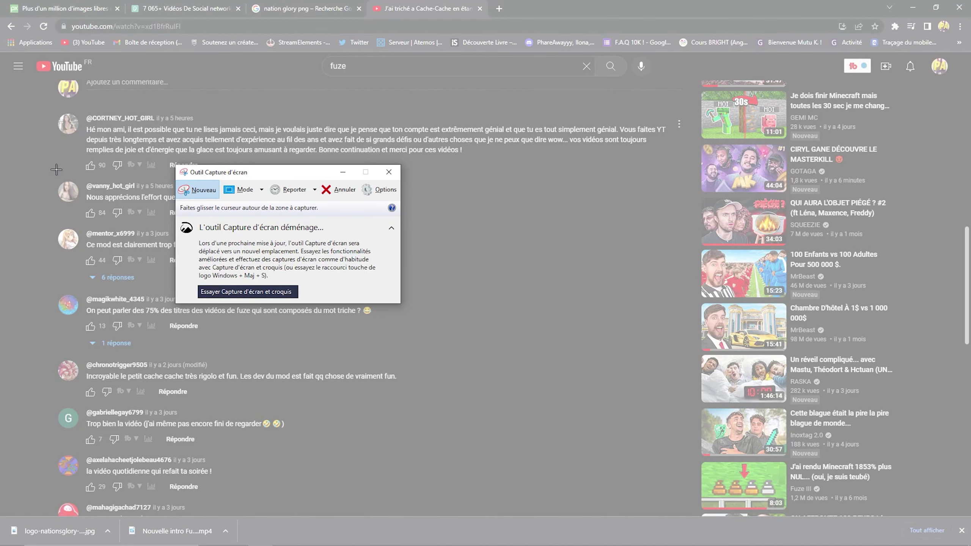
pyautogui.moveTo(50, 174); pyautogui.dragTo(323, 225)
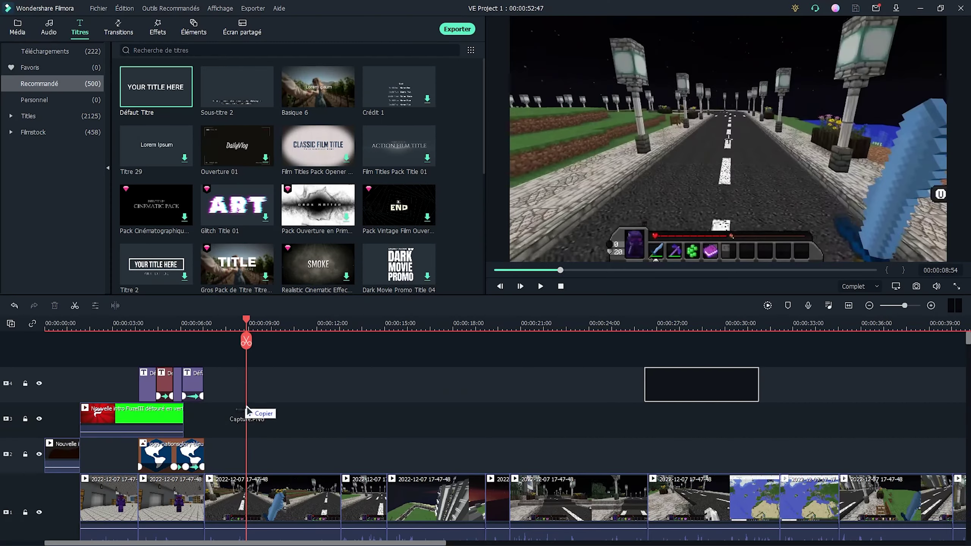
# Place Capture.PNG on video track 2 over the road footage at scale 43.87% and Y position 36.8, and shorten the clip
pyautogui.moveTo(235, 405); pyautogui.dragTo(275, 457)
pyautogui.moveTo(246, 320); pyautogui.dragTo(235, 324)
pyautogui.moveTo(386, 458); pyautogui.dragTo(264, 455)
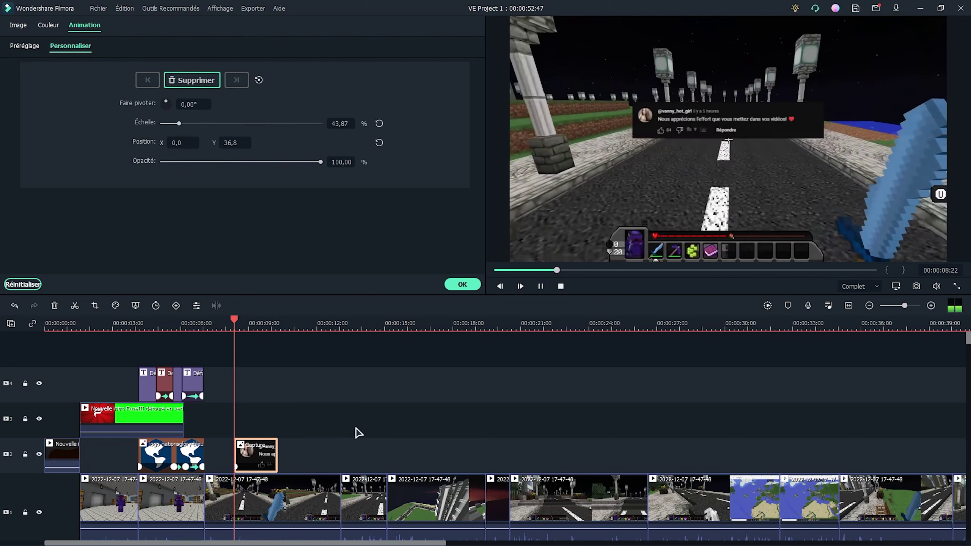
pyautogui.press('space')
pyautogui.click(254, 467)
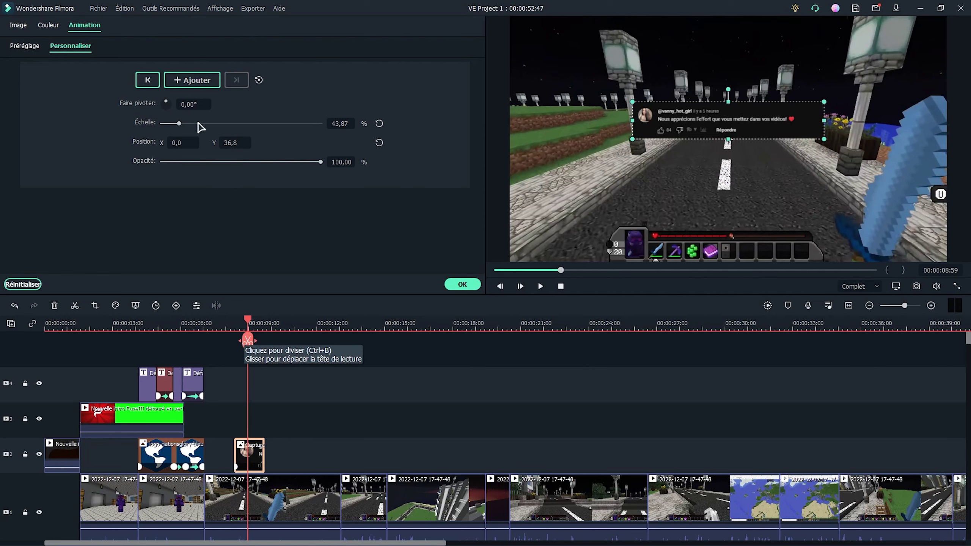
# Keyframe the Capture image's scale at 0% at 00:00:08:26 and 53.50% at 00:00:08:48
pyautogui.moveTo(248, 323); pyautogui.dragTo(235, 323)
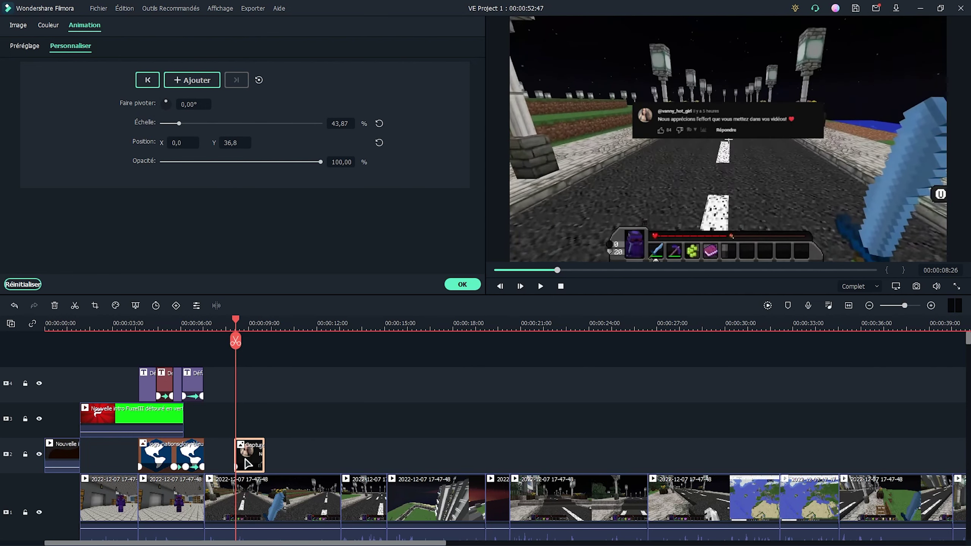
pyautogui.moveTo(182, 125); pyautogui.dragTo(161, 123)
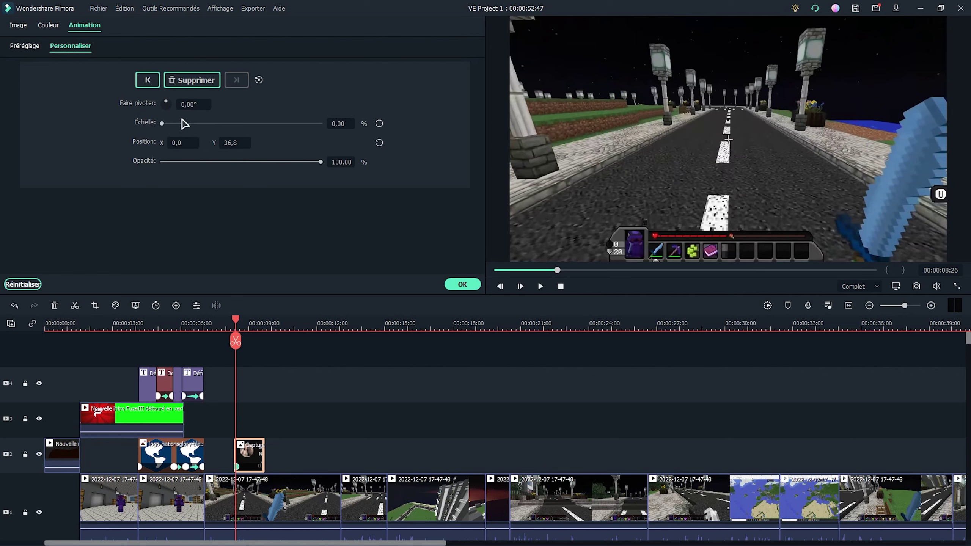
pyautogui.moveTo(236, 323); pyautogui.dragTo(245, 325)
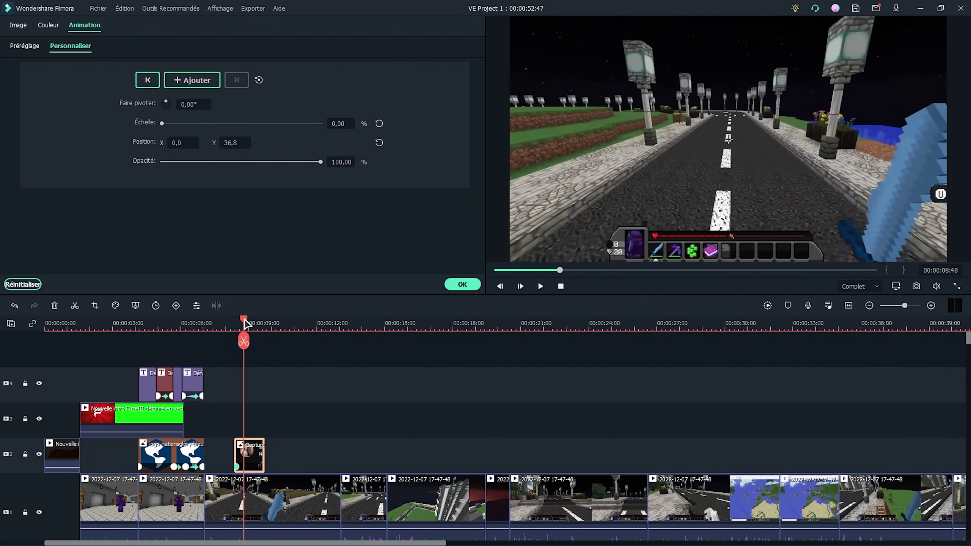
pyautogui.moveTo(161, 123); pyautogui.dragTo(183, 124)
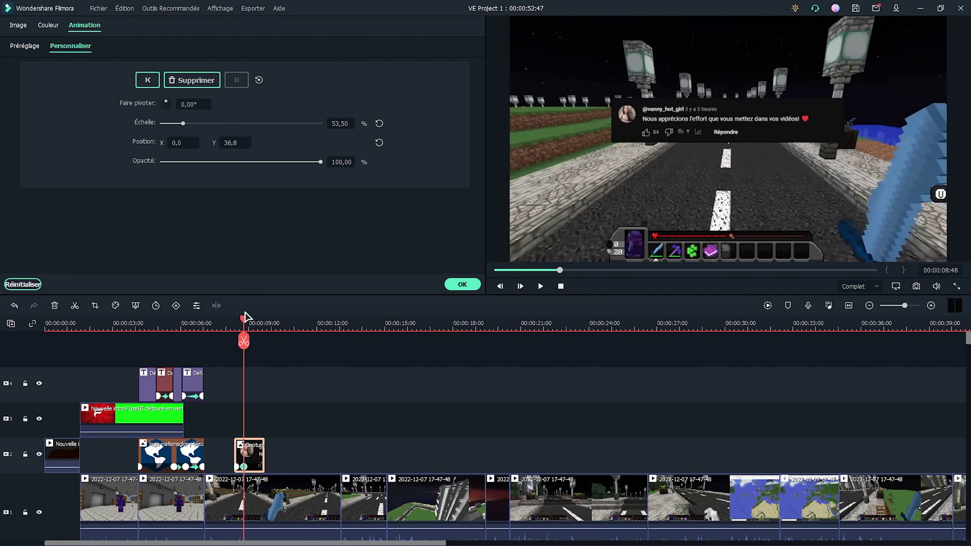
# Add a Capture image keyframe with scale 63.69% at 00:00:09:39 and extend the clip to the end of the road clip below
pyautogui.moveTo(245, 323); pyautogui.dragTo(266, 325)
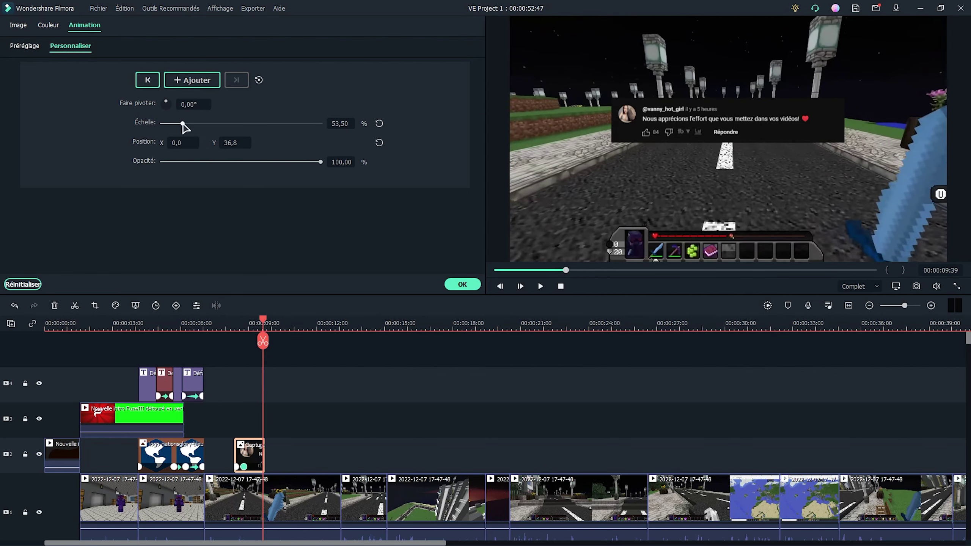
pyautogui.moveTo(183, 123); pyautogui.dragTo(187, 124)
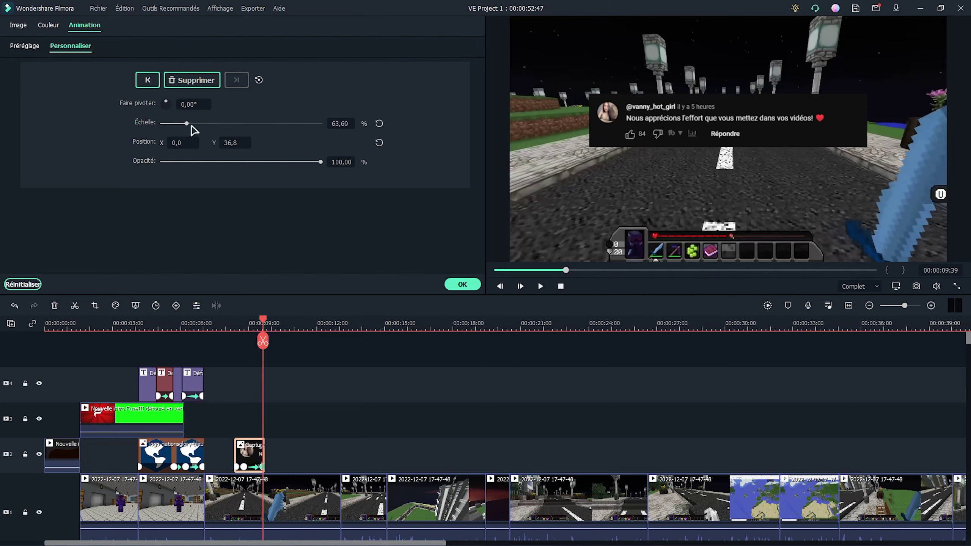
pyautogui.moveTo(263, 455); pyautogui.dragTo(338, 465)
pyautogui.click(234, 325)
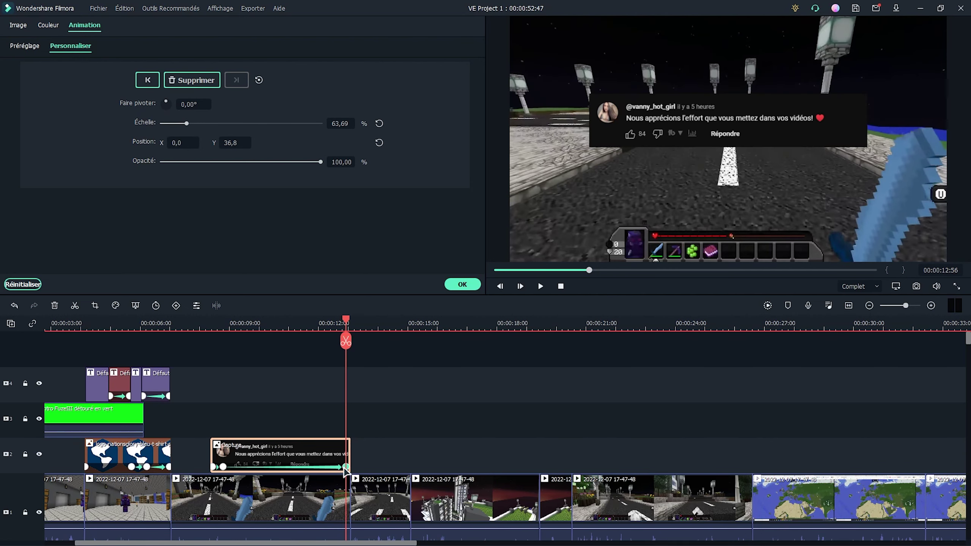
# Replace the Capture image's keyframe at 00:00:12:56 with a slightly enlarged one, confirm the animation, and play it back
pyautogui.press('Delete')
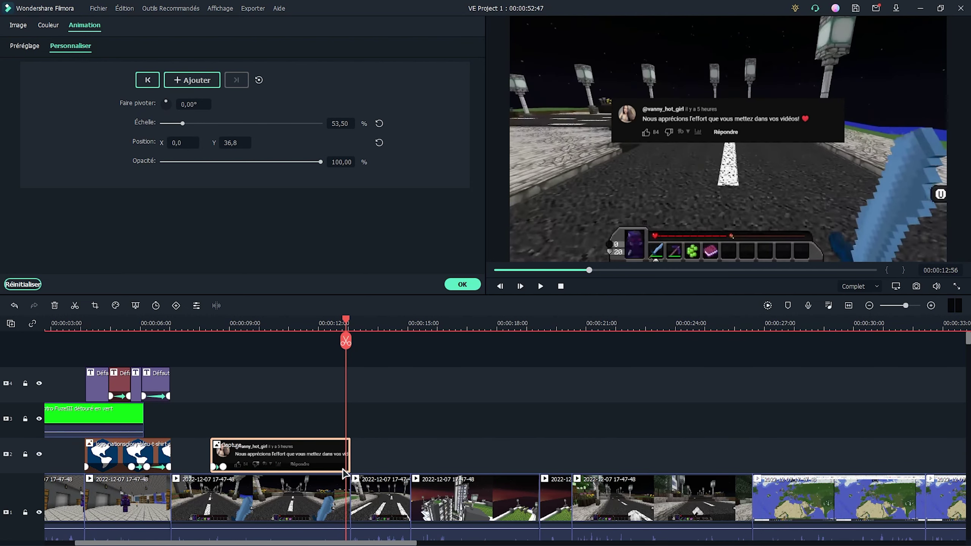
pyautogui.moveTo(184, 125); pyautogui.dragTo(189, 123)
pyautogui.click(460, 284)
pyautogui.press('space')
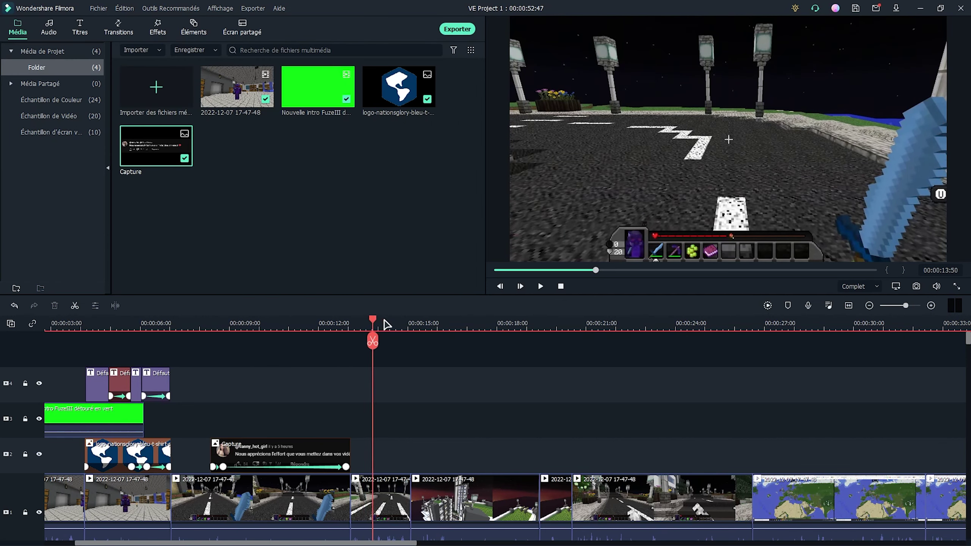
# Apply the Téléphone and VCR Distorsion effects to the short road clip around 00:00:14
pyautogui.click(373, 502)
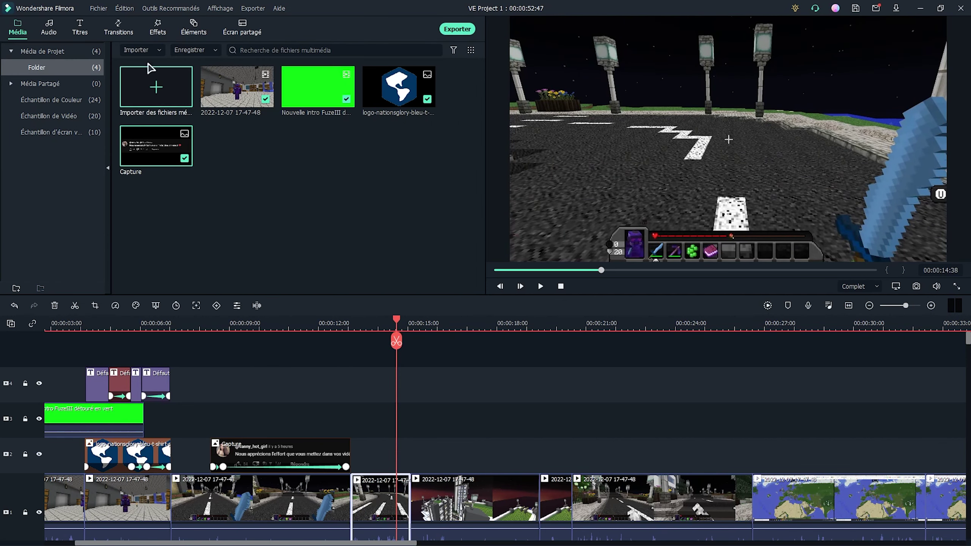
pyautogui.click(157, 34)
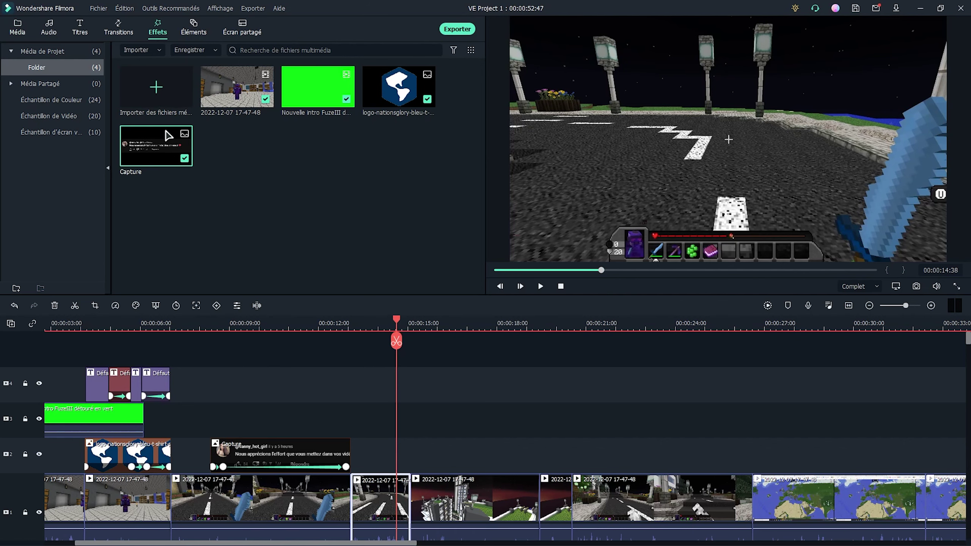
pyautogui.moveTo(294, 94); pyautogui.dragTo(393, 512)
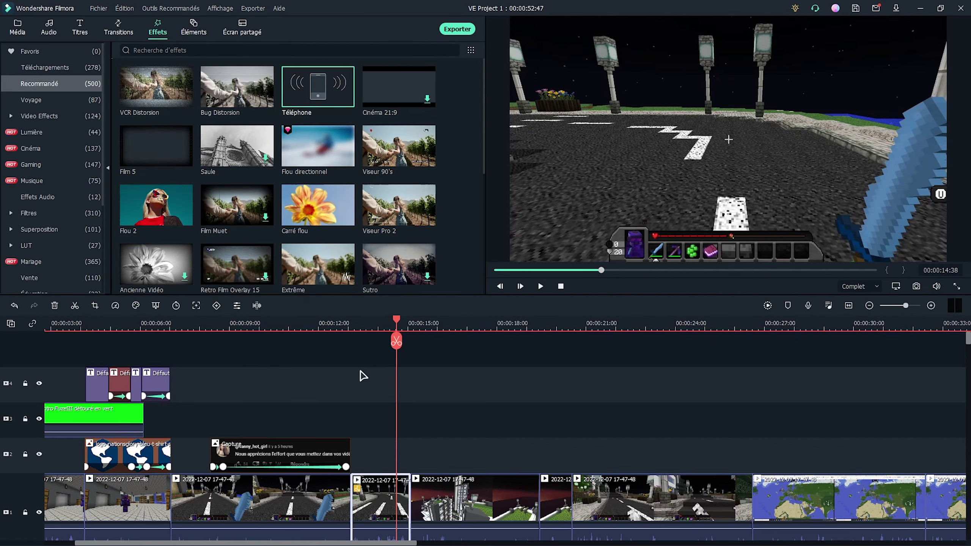
pyautogui.scroll(-1, 362, 376)
pyautogui.click(391, 502)
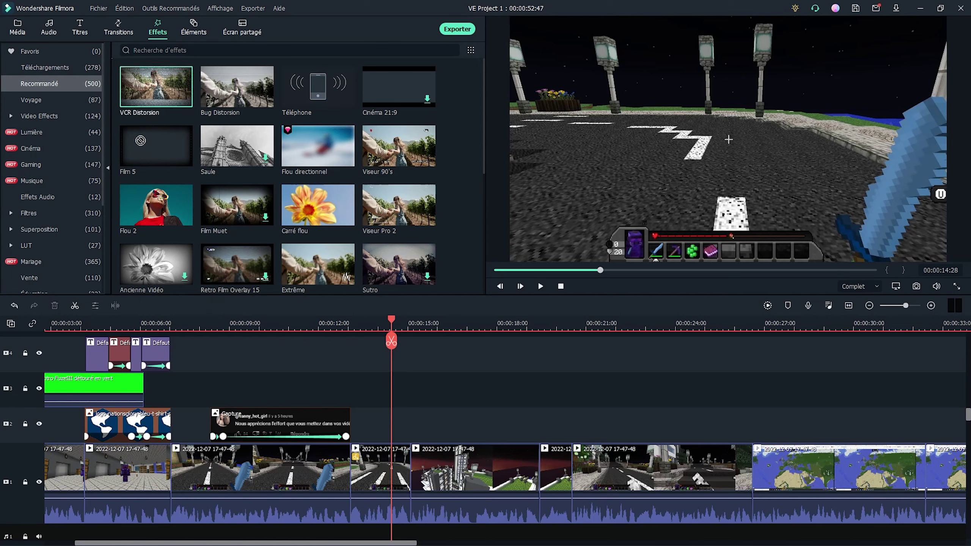
pyautogui.moveTo(335, 369); pyautogui.dragTo(379, 464)
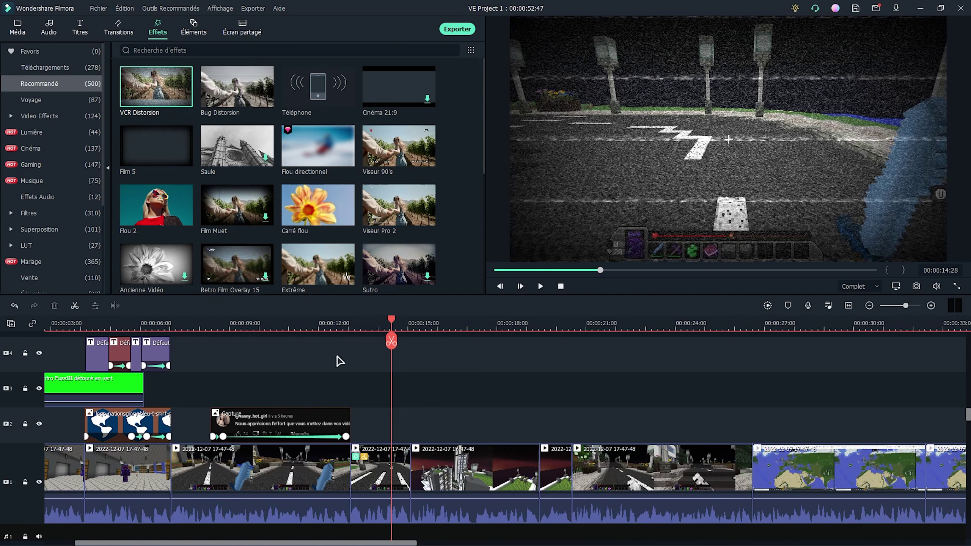
# Place the noir image on video track 2 at the start of the clip following the distorted one
pyautogui.click(411, 323)
pyautogui.press('Left')
pyautogui.press('space')
pyautogui.press('space')
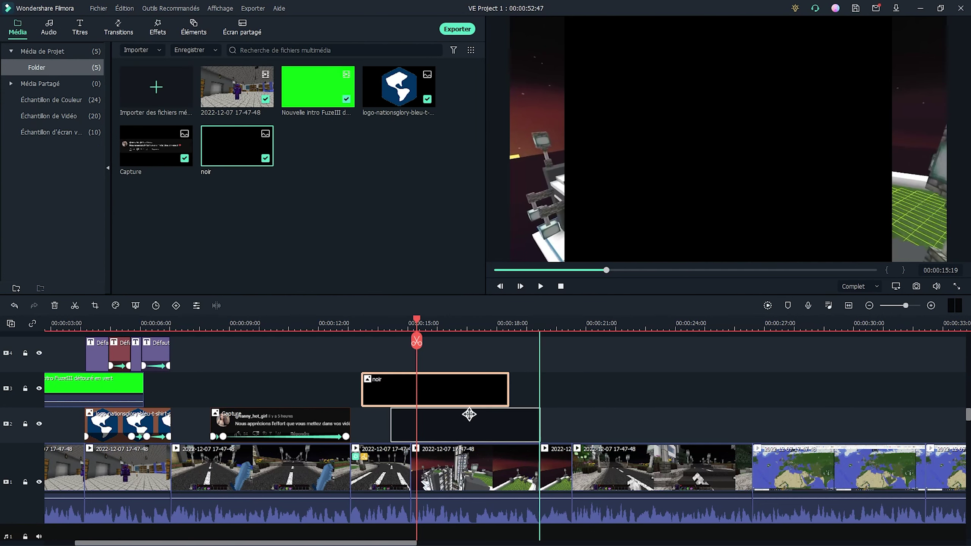
pyautogui.moveTo(467, 409); pyautogui.dragTo(417, 422)
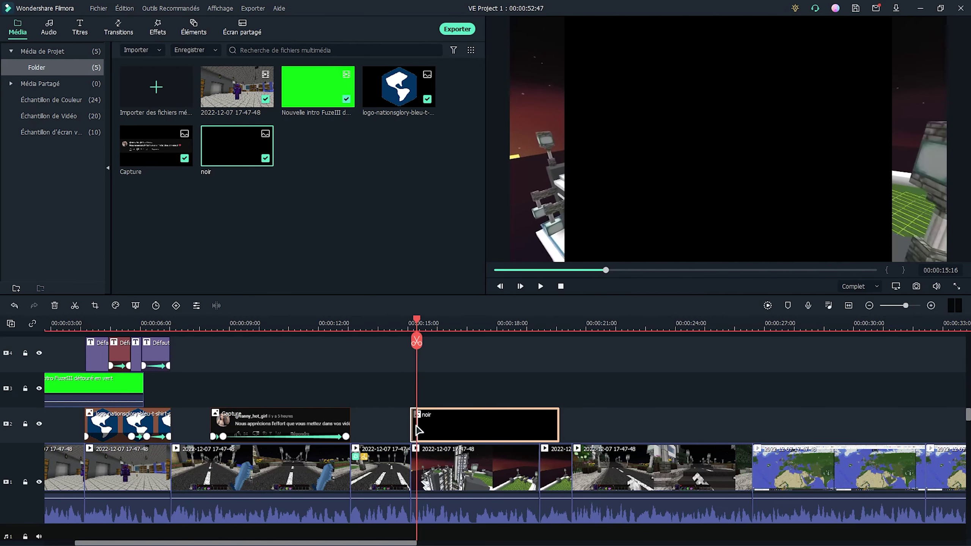
# Stretch the noir image to cover the full frame, shorten its clip to end at 00:00:15:23, and confirm its settings
pyautogui.doubleClick(564, 137)
pyautogui.moveTo(565, 137); pyautogui.dragTo(440, 144)
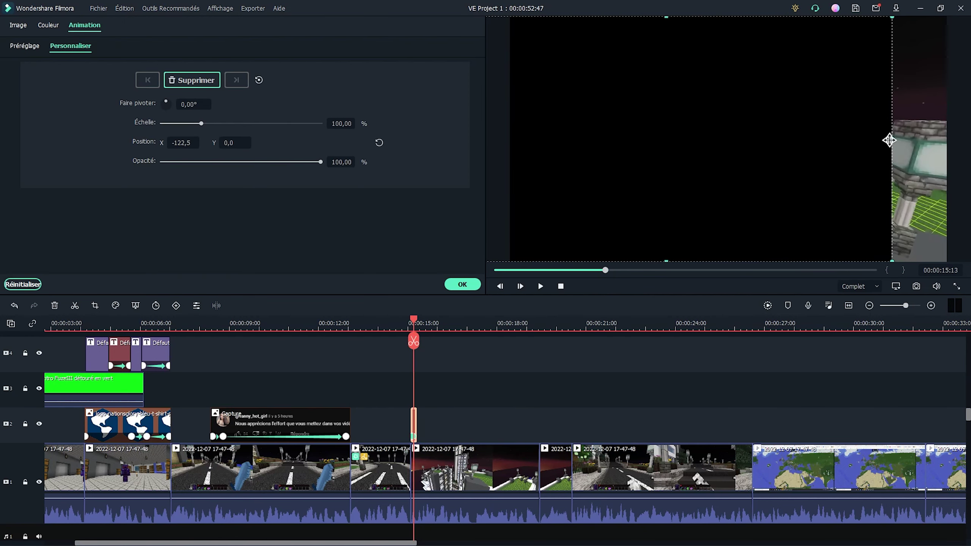
pyautogui.moveTo(890, 140); pyautogui.dragTo(965, 143)
pyautogui.click(690, 401)
pyautogui.click(421, 406)
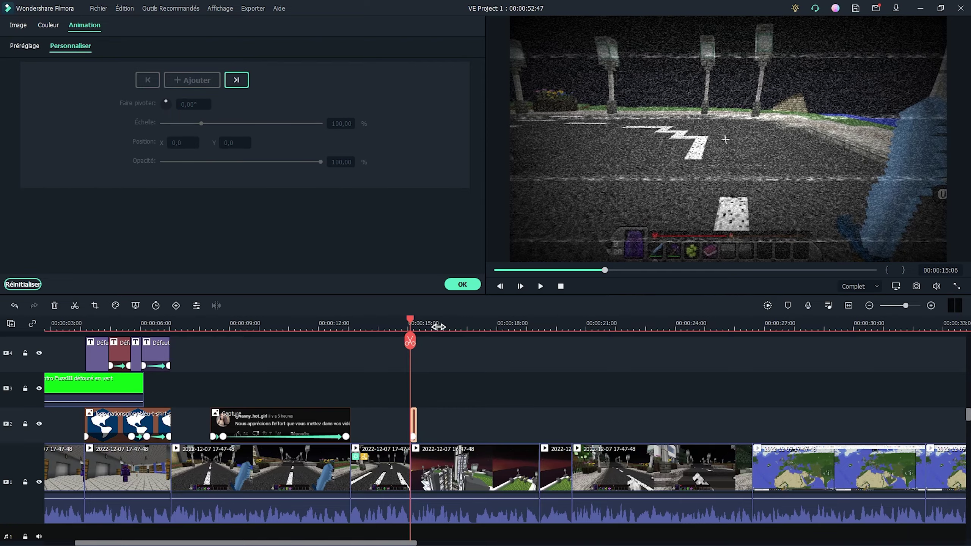
pyautogui.scroll(6, 472, 321)
pyautogui.scroll(2, 653, 319)
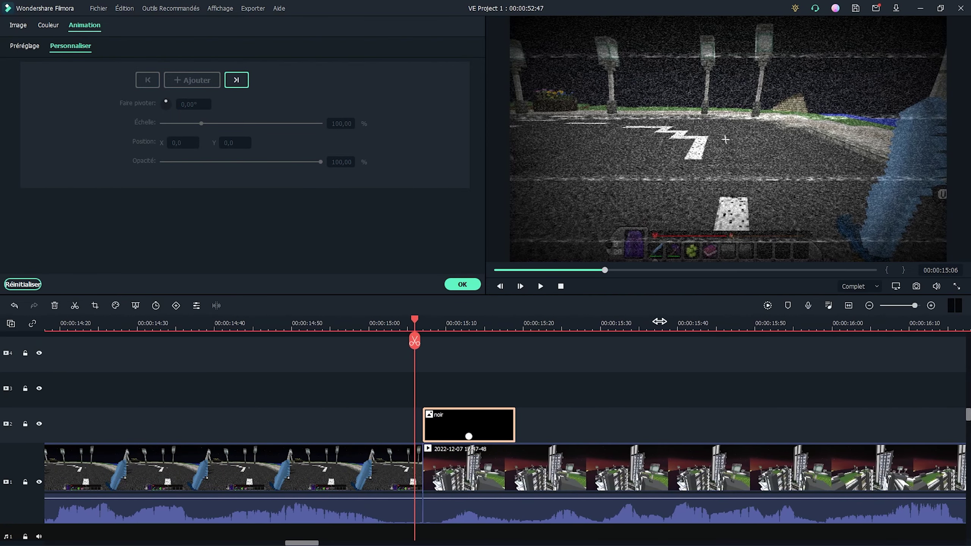
pyautogui.click(462, 283)
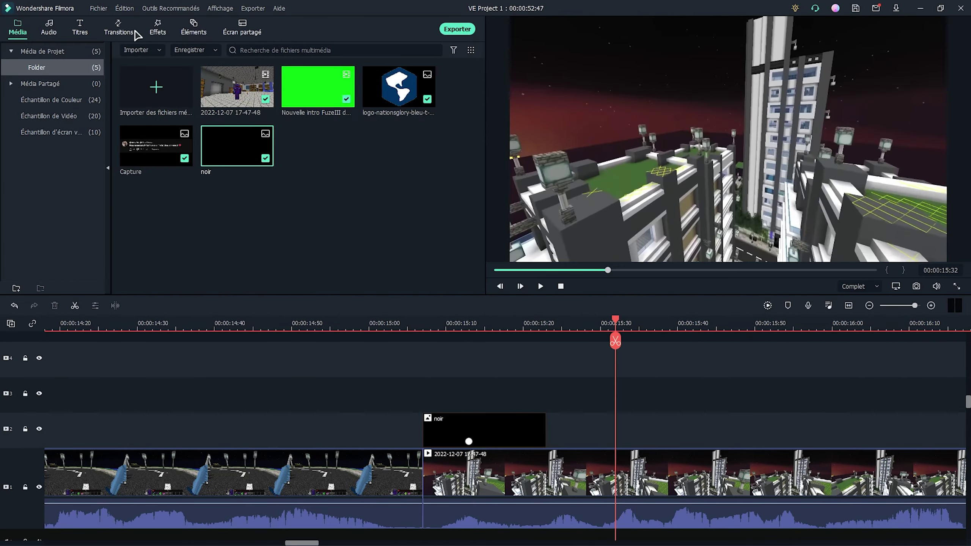
# Add a Défaut Titre title on video track 3 above the noir clip and trim it to end at 00:00:15:23
pyautogui.click(80, 28)
pyautogui.moveTo(156, 88); pyautogui.dragTo(417, 387)
pyautogui.moveTo(532, 325); pyautogui.dragTo(547, 324)
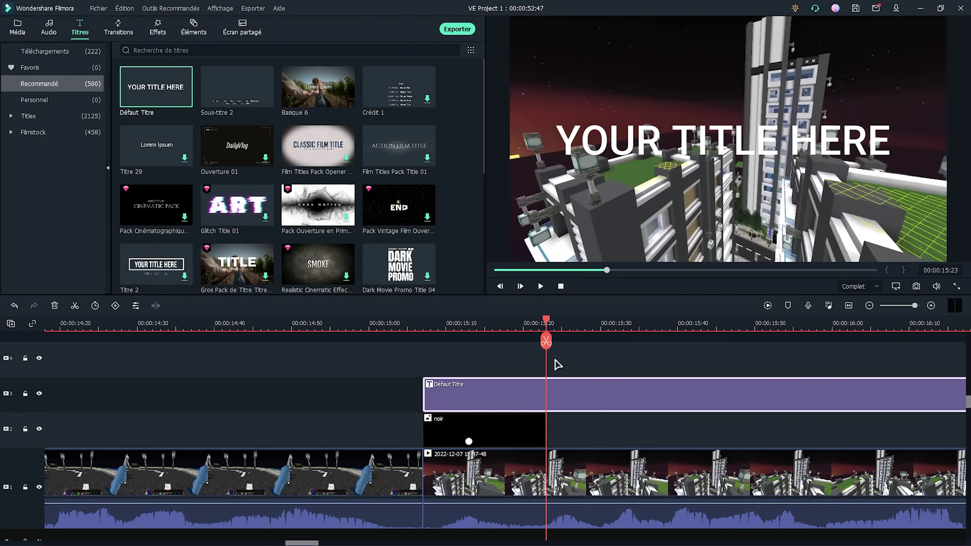
pyautogui.click(545, 340)
pyautogui.press('Delete')
# Replace the placeholder text of the title above the noir clip with BON
pyautogui.doubleClick(469, 396)
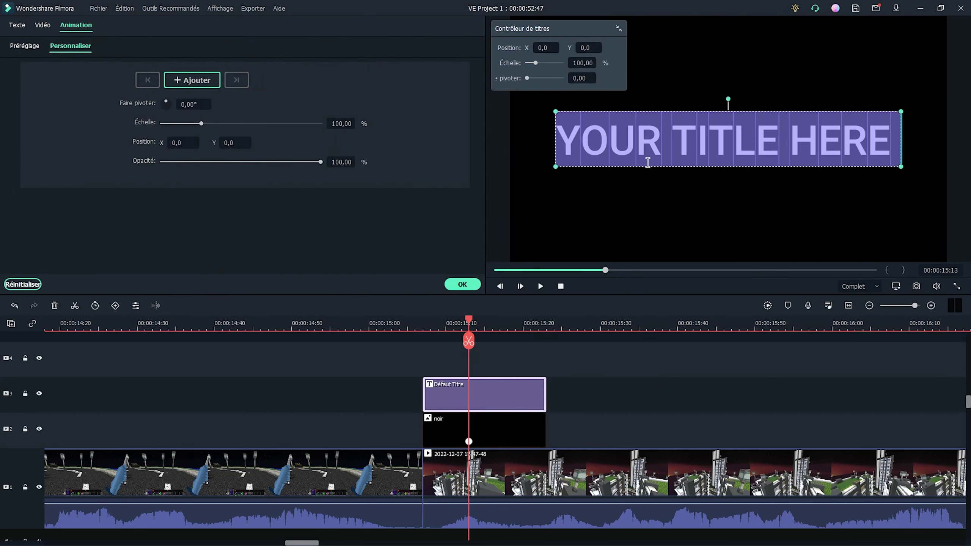
pyautogui.write('BON')
pyautogui.click(647, 162)
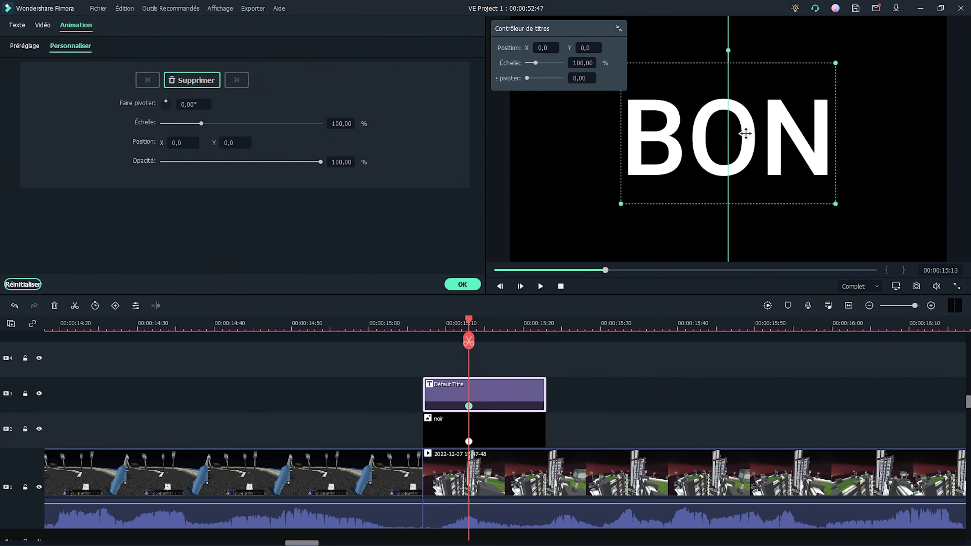
# Reopen the BON title above the noir clip and set its font to Bebas
pyautogui.doubleClick(750, 130)
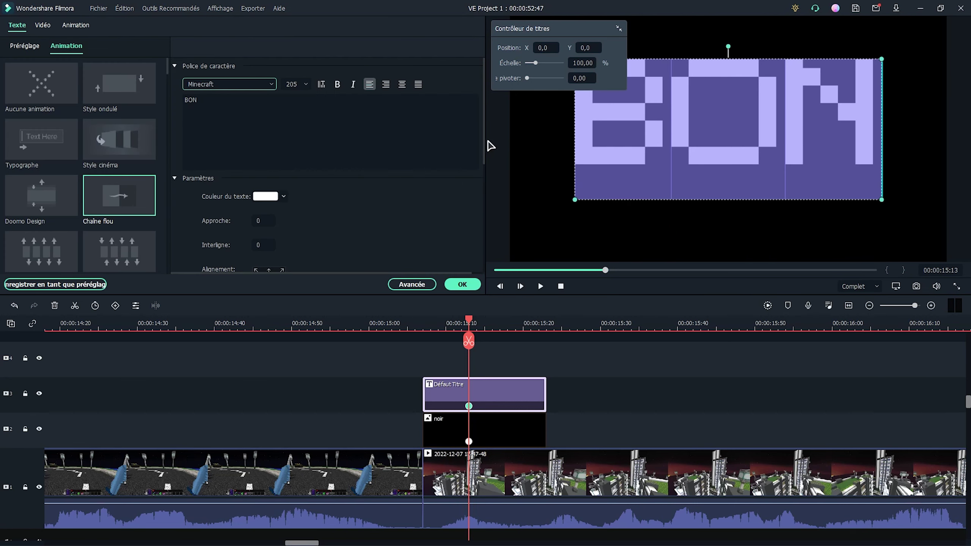
pyautogui.doubleClick(230, 81)
pyautogui.write('le')
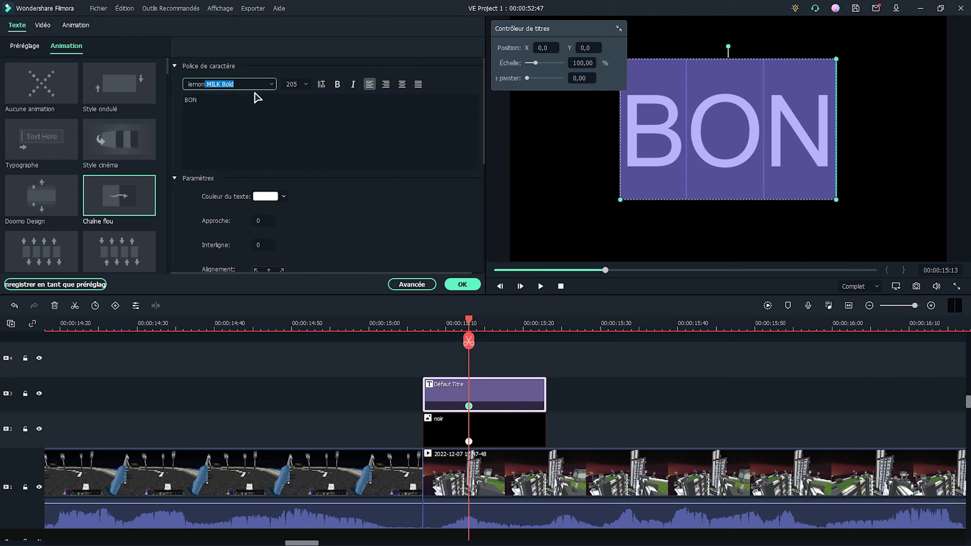
pyautogui.write('mon')
pyautogui.doubleClick(228, 86)
pyautogui.write('Bebas')
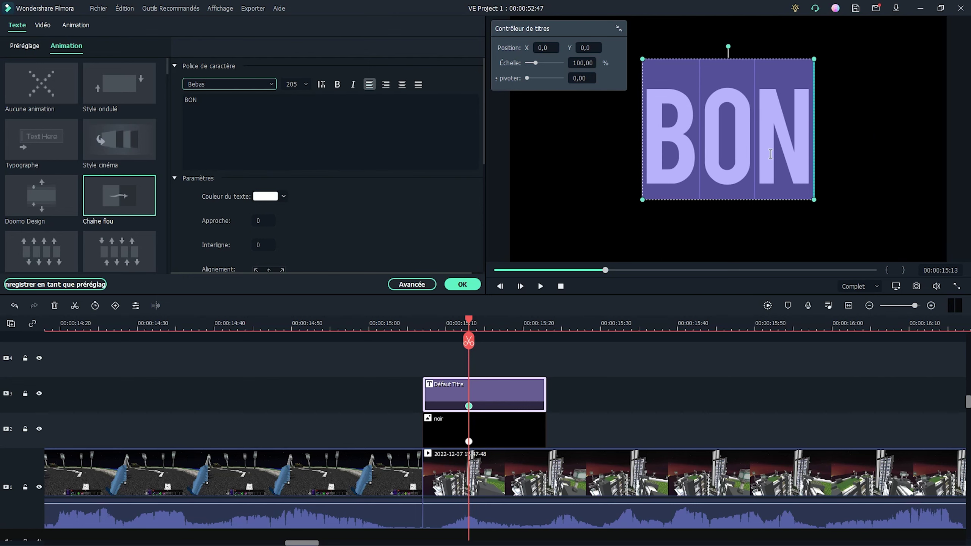
pyautogui.click(630, 355)
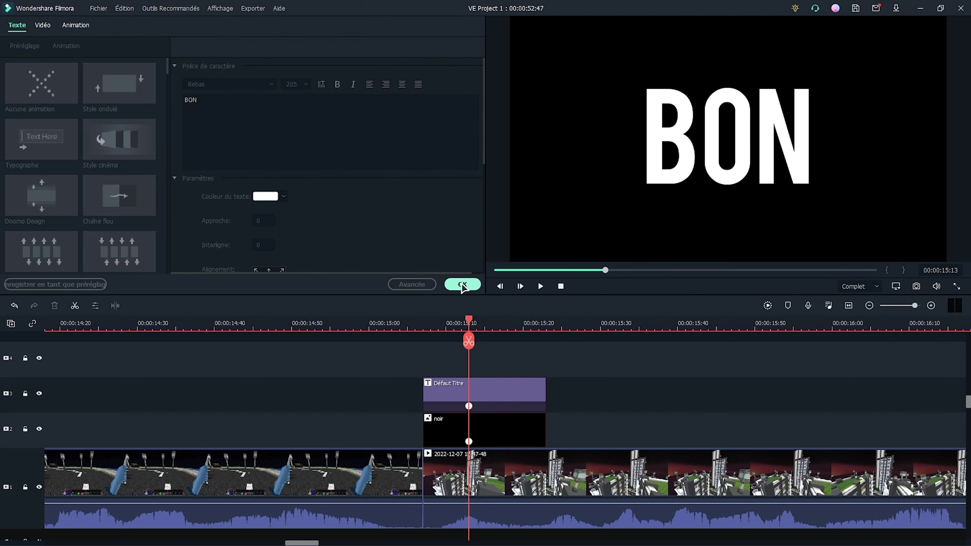
# Add a period after the word in the title above the noir clip so it reads BON
pyautogui.click(796, 169)
pyautogui.write('.')
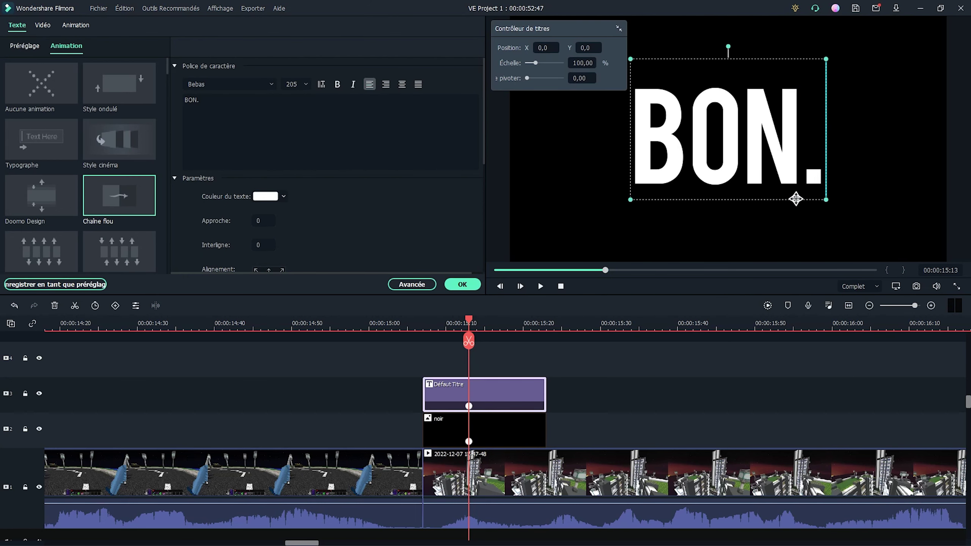
pyautogui.click(708, 404)
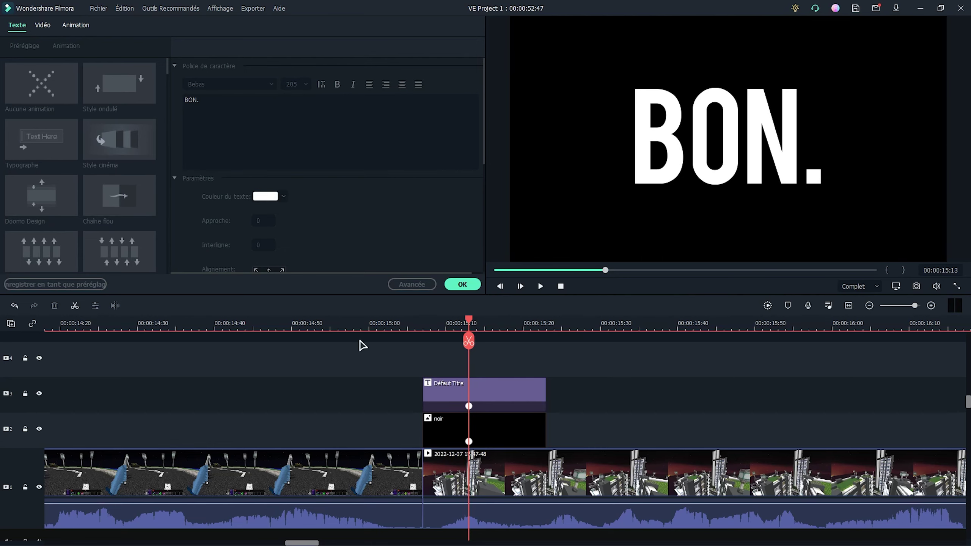
# Split the gameplay clip on video track 1 at 00:00:19:28 and return the playhead to the start of the new segment
pyautogui.click(291, 325)
pyautogui.press('space')
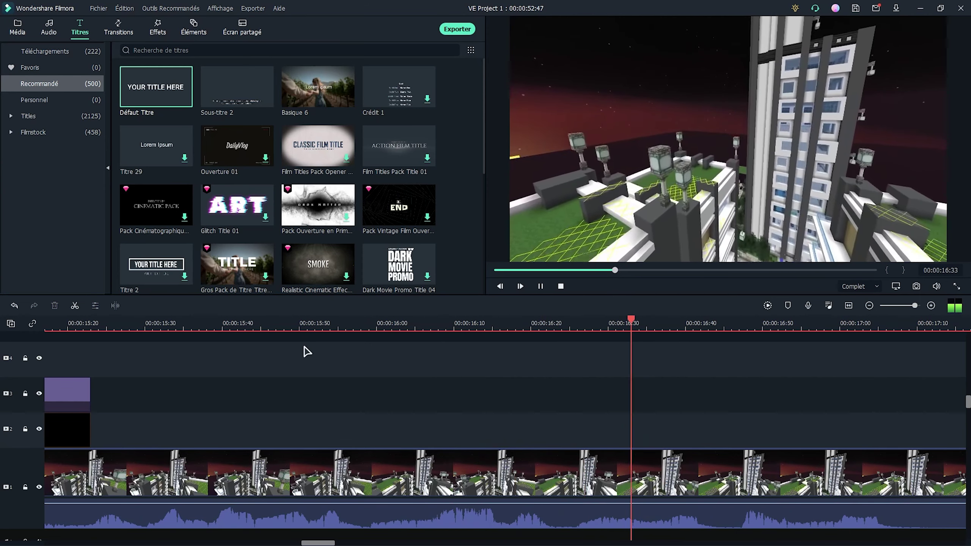
pyautogui.hotkey('ctrl', 'b')
pyautogui.hotkey('ctrl', '-')
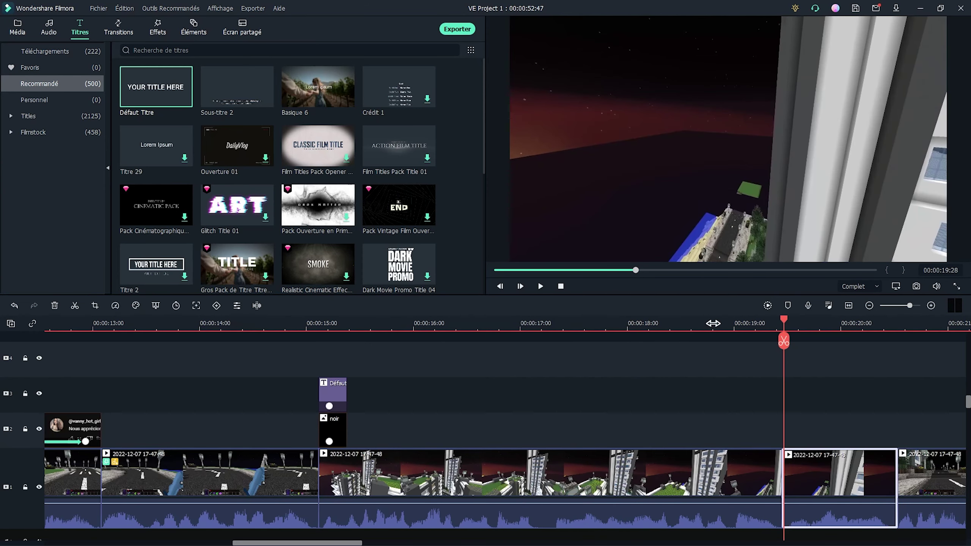
pyautogui.hotkey('ctrl', '-')
pyautogui.hotkey('ctrl', '=')
pyautogui.click(627, 372)
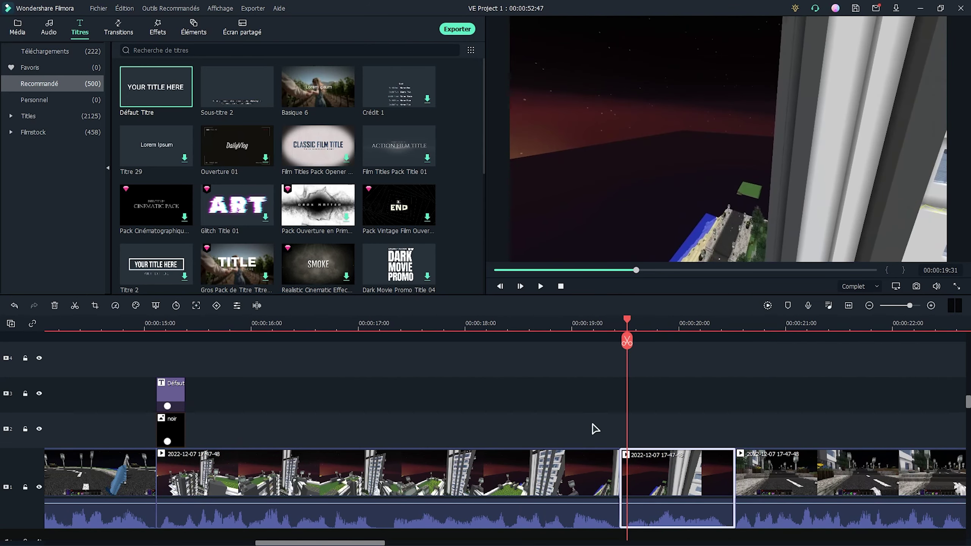
pyautogui.press('Left')
pyautogui.press('Left')
pyautogui.press('Left')
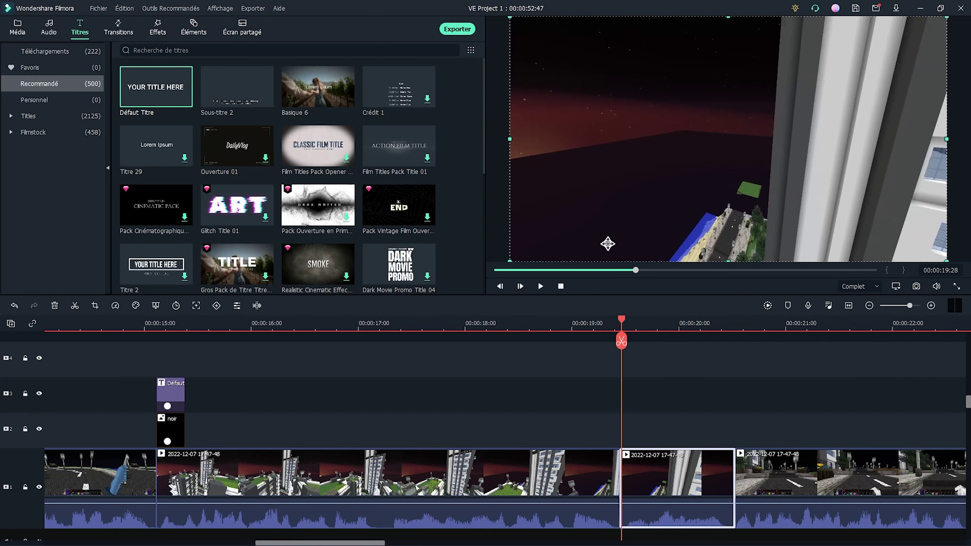
pyautogui.moveTo(233, 320); pyautogui.dragTo(625, 306)
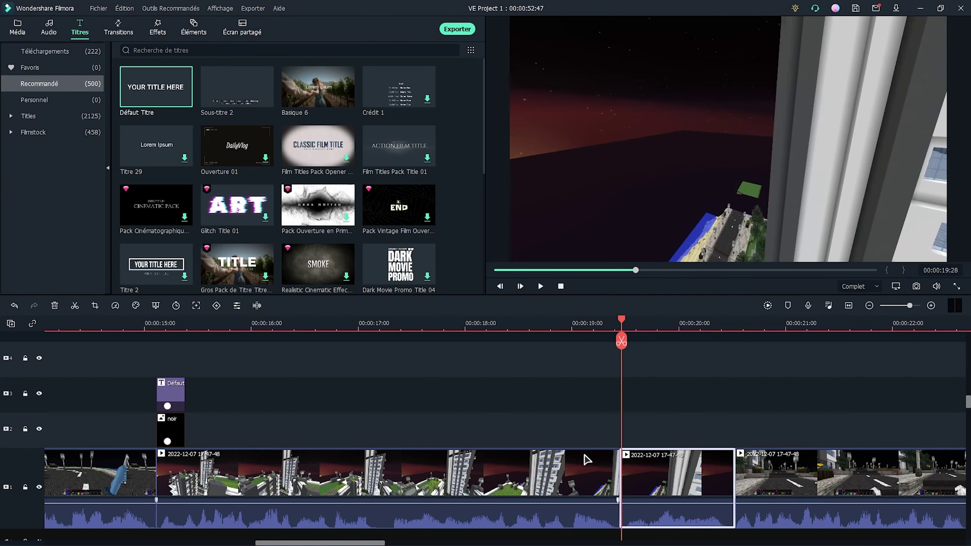
# Switch to Chrome, search Pexels videos for royaume uni, and look through the results for suitable footage
pyautogui.hotkey('alt', 'Tab')
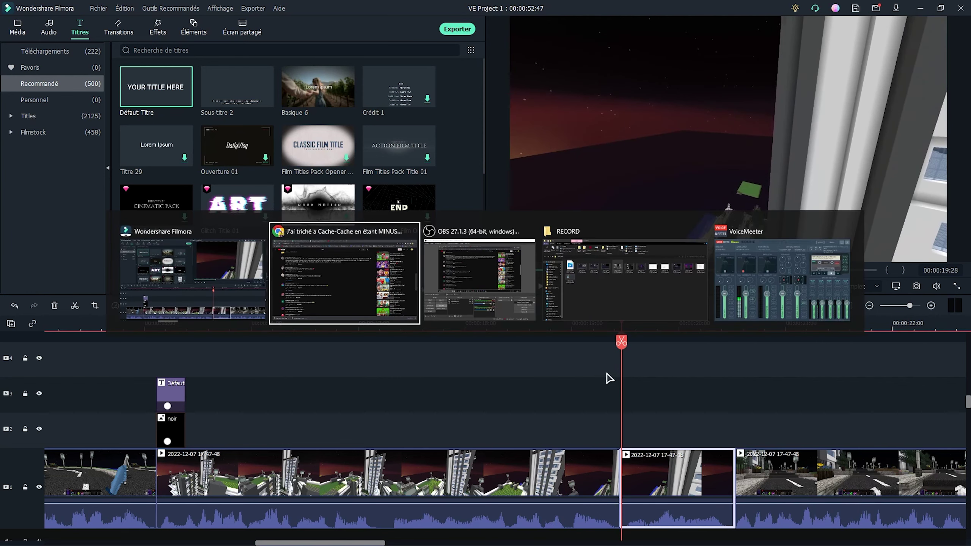
pyautogui.scroll(6, 230, 191)
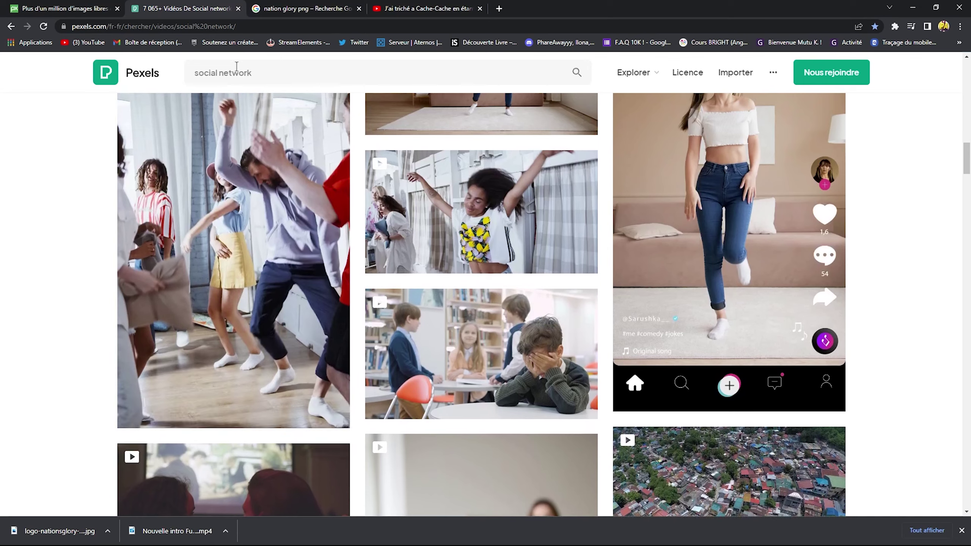
pyautogui.click(267, 72)
pyautogui.moveTo(122, 102)
pyautogui.write('roy')
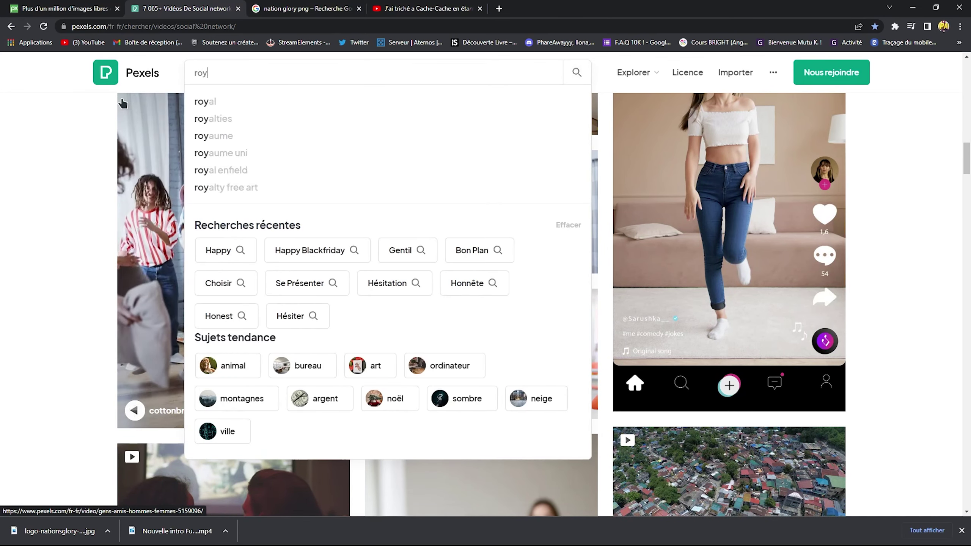
pyautogui.write('aume uni')
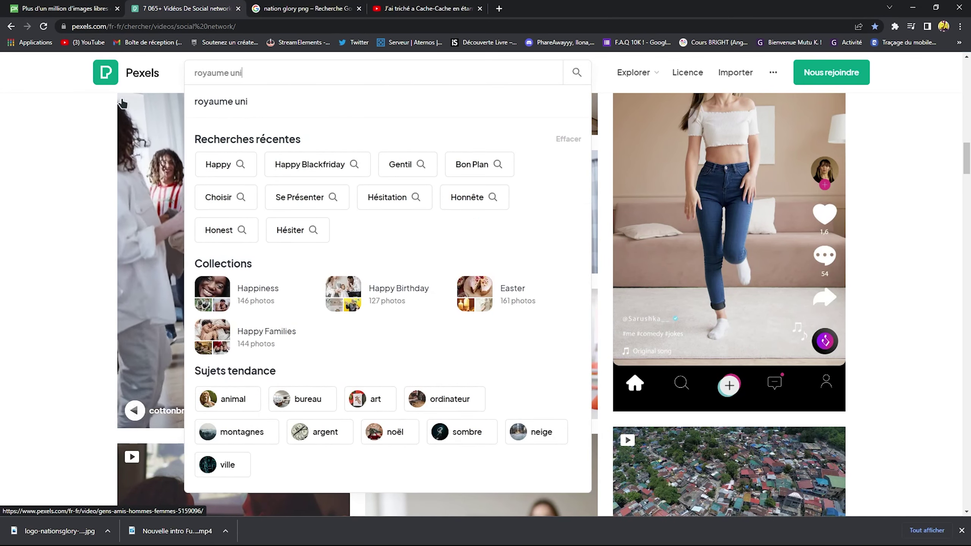
pyautogui.press('Return')
pyautogui.scroll(-5, 279, 264)
pyautogui.scroll(-15, 281, 269)
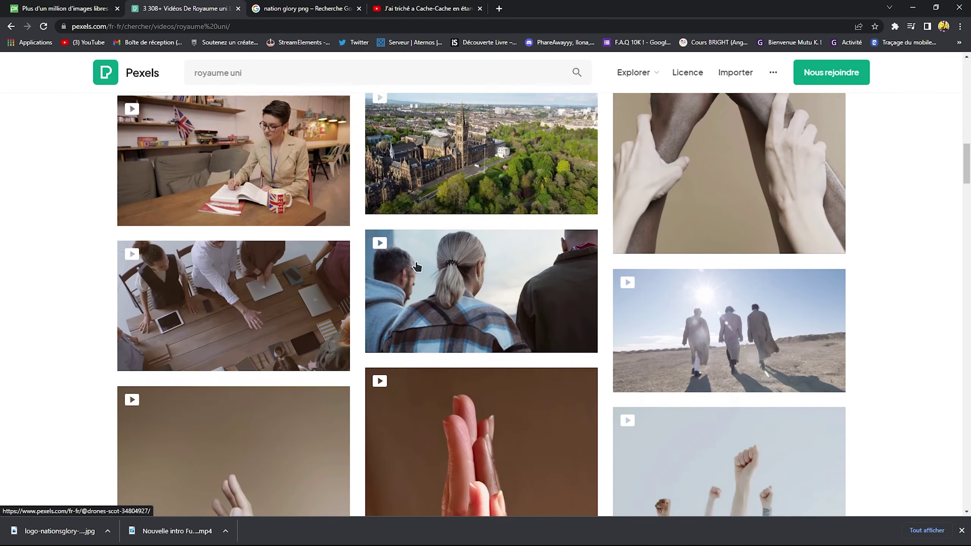
pyautogui.scroll(-10, 365, 259)
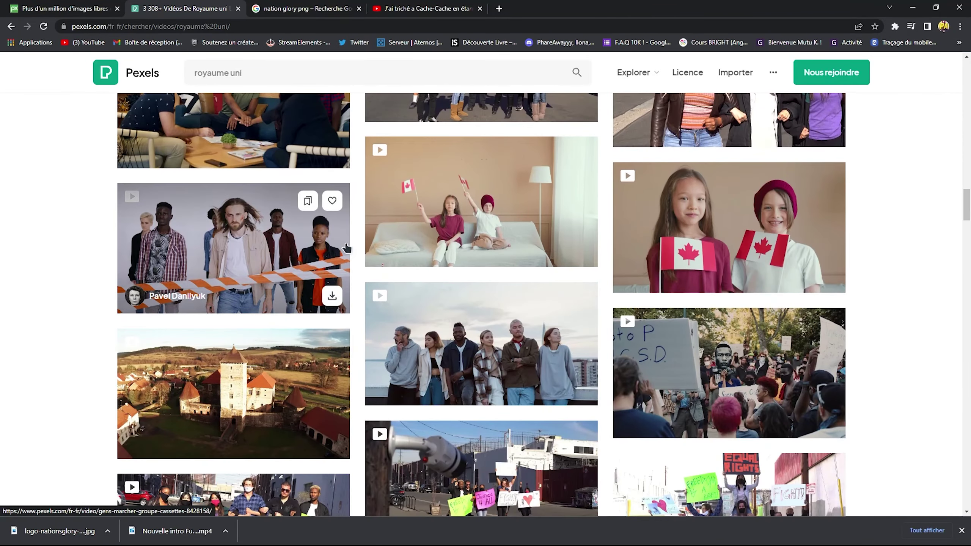
# Search Pixabay for royaume uni and restrict the results to videos
pyautogui.click(51, 5)
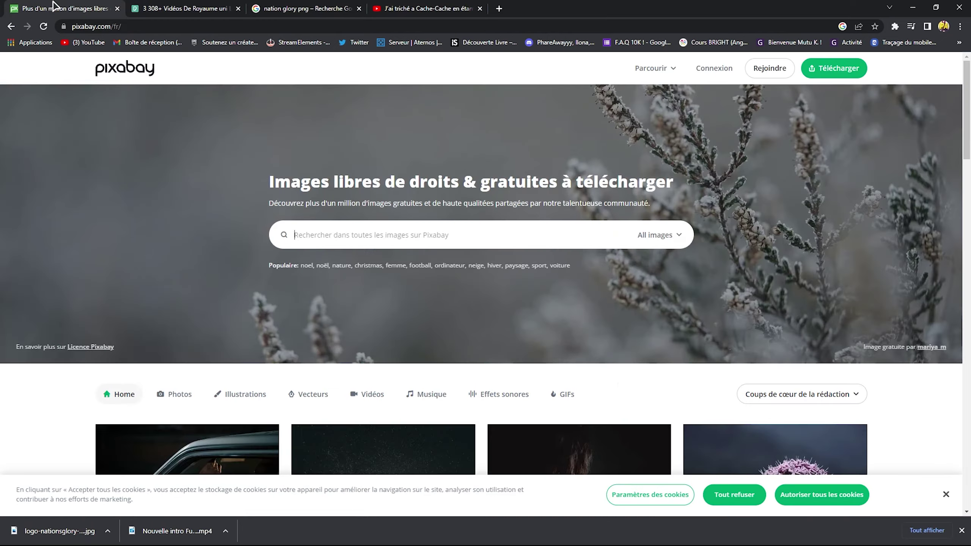
pyautogui.click(352, 247)
pyautogui.write('royaume uni')
pyautogui.press('Return')
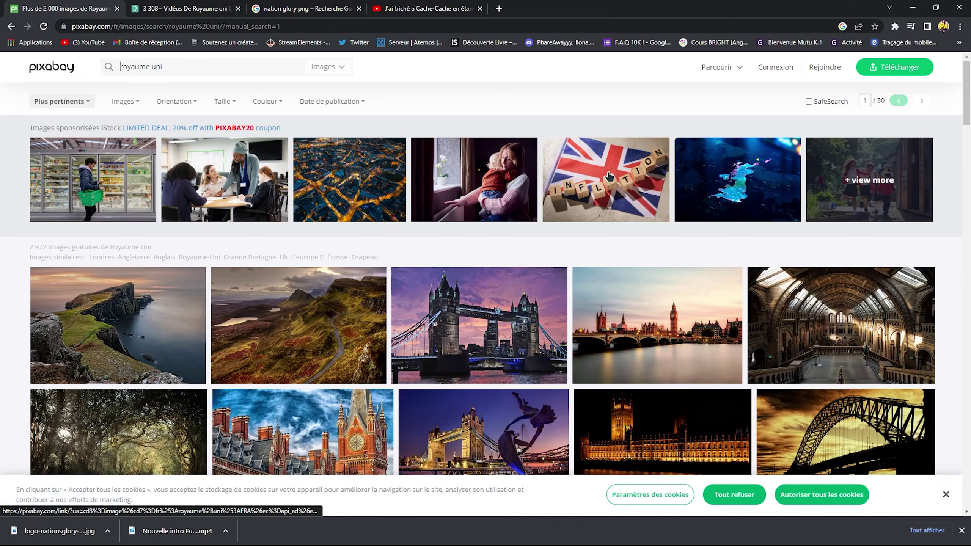
pyautogui.scroll(-5, 609, 177)
pyautogui.scroll(-10, 208, 176)
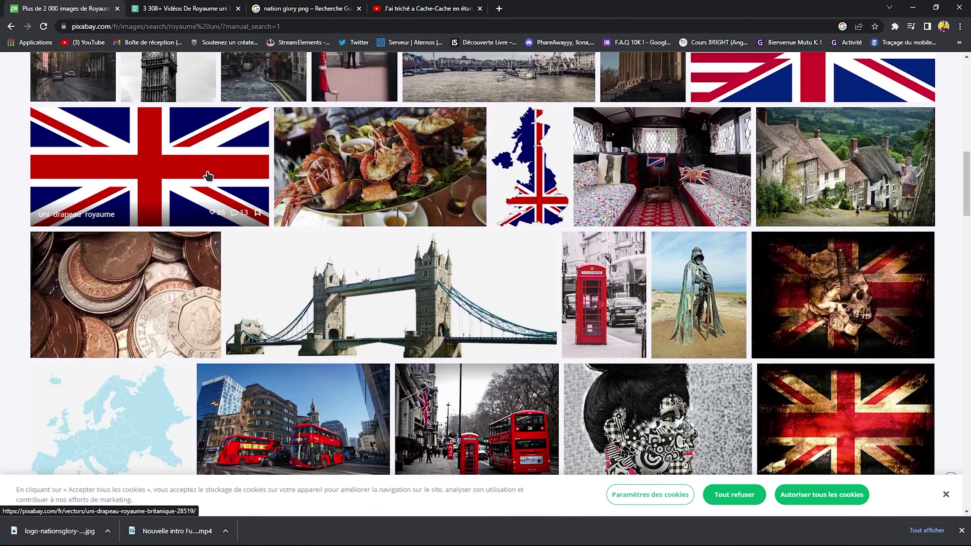
pyautogui.scroll(15, 162, 176)
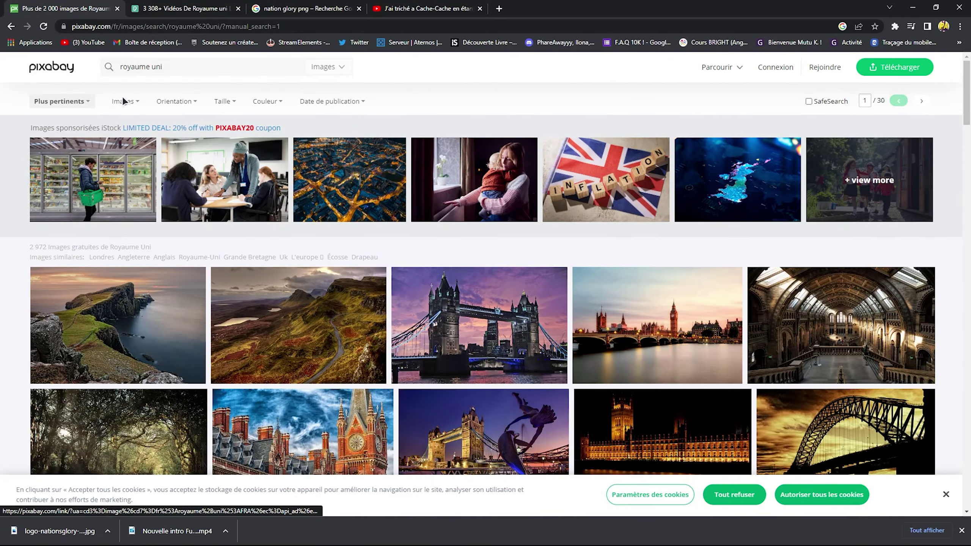
pyautogui.click(127, 101)
pyautogui.click(132, 195)
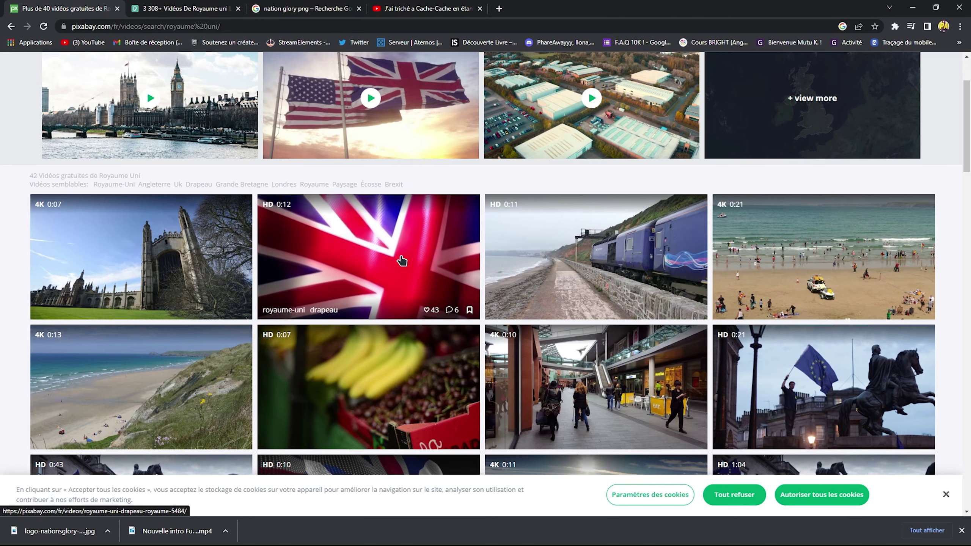
# Open the waving United Kingdom flag video on Pixabay and download it for free
pyautogui.click(397, 259)
pyautogui.click(684, 262)
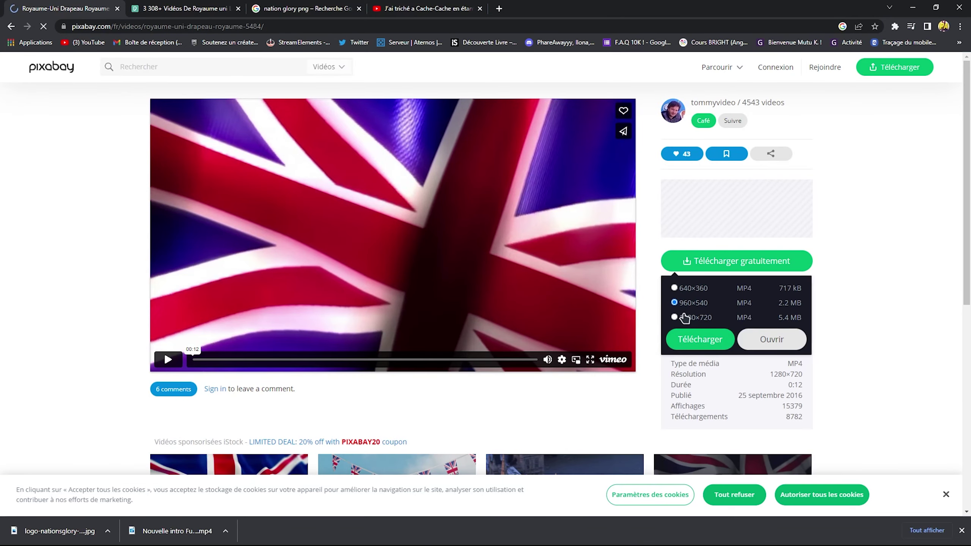
pyautogui.click(707, 339)
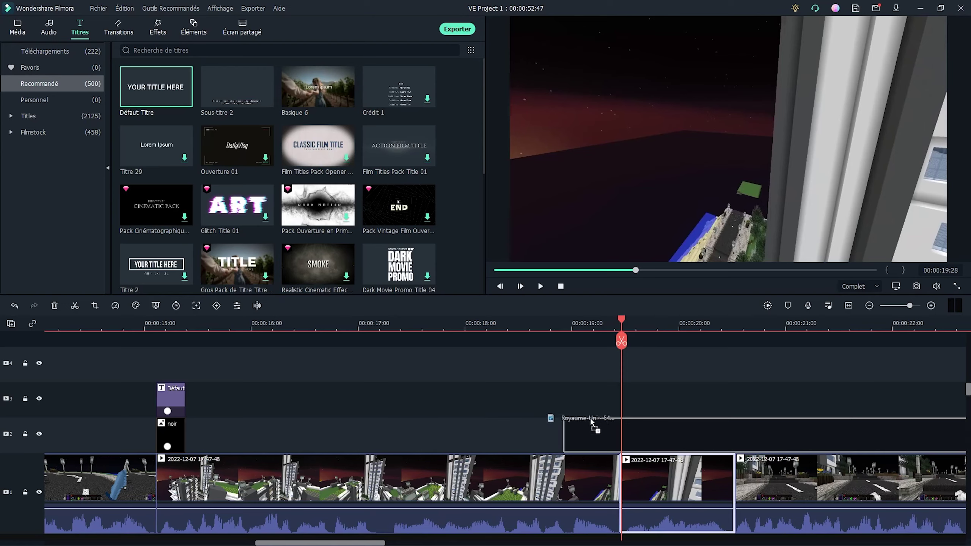
# Switch back to Filmora, place the Royaume-Uni - 5484 video on track 2 and trim it to cover the segment starting at 00:00:19:28
pyautogui.moveTo(590, 418); pyautogui.dragTo(562, 424)
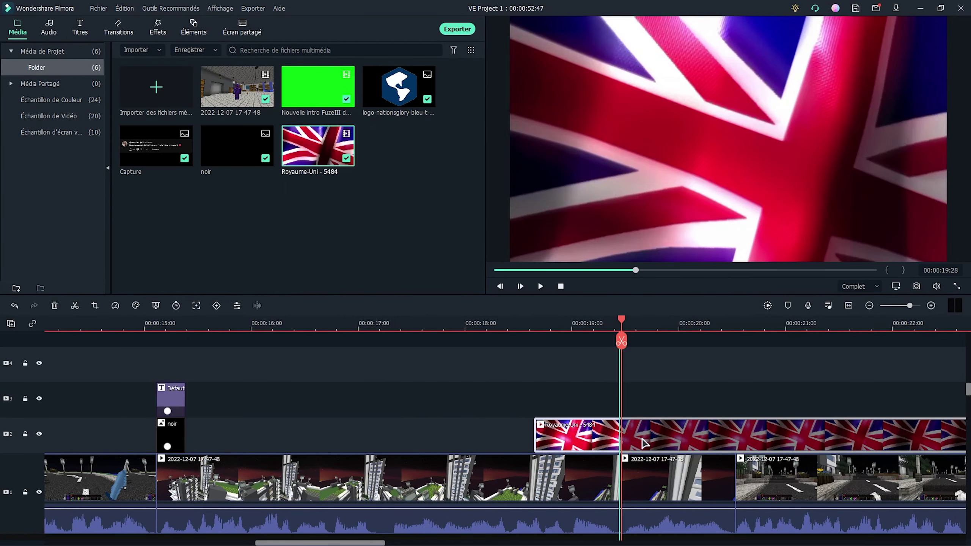
pyautogui.click(733, 325)
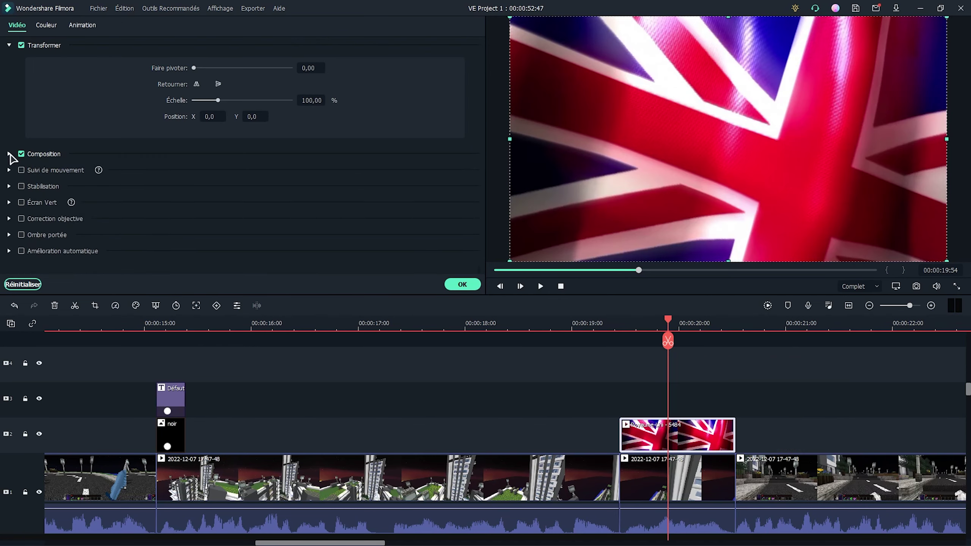
# Set the flag clip's blend mode to Normal with an opacity of 31.77% and confirm its settings
pyautogui.click(9, 154)
pyautogui.moveTo(269, 194); pyautogui.dragTo(232, 188)
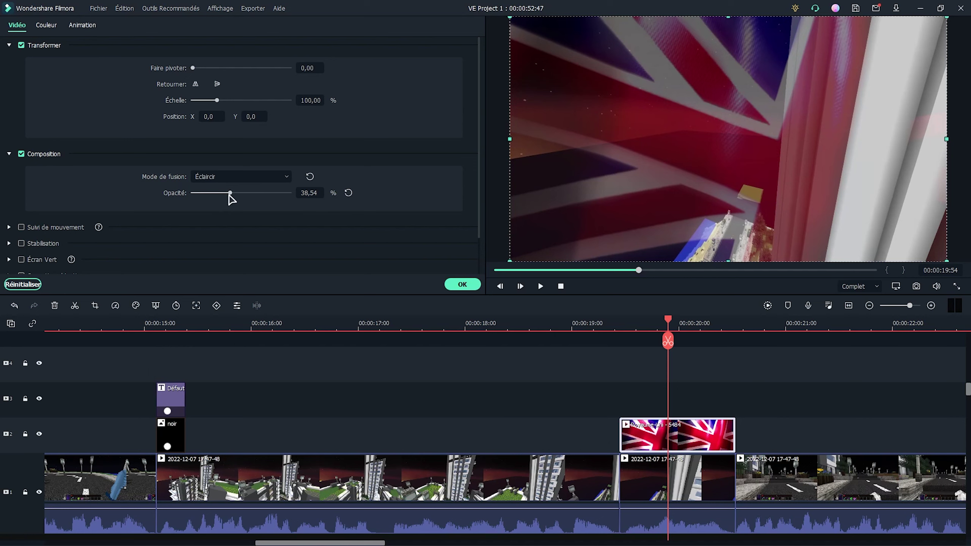
pyautogui.moveTo(231, 198)
pyautogui.mouseDown()
pyautogui.moveTo(210, 200)
pyautogui.moveTo(242, 200)
pyautogui.mouseUp()
pyautogui.click(619, 325)
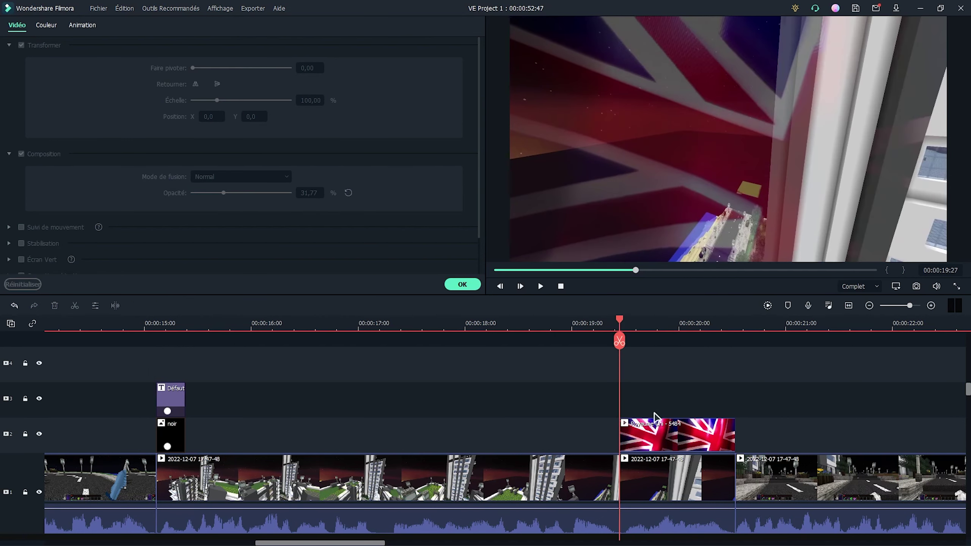
pyautogui.click(446, 285)
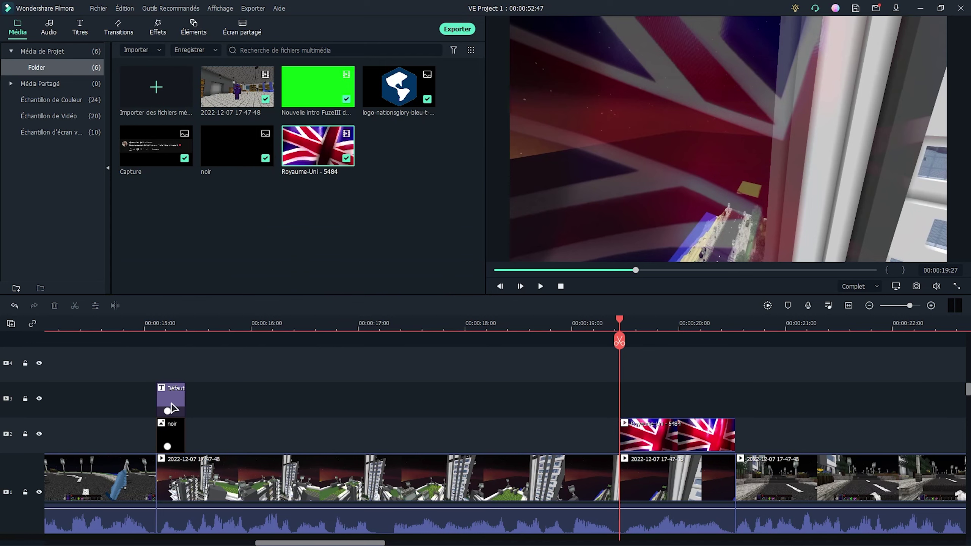
# Add a Défaut Titre title reading LE in the Minecraft font on video track 3, matching the flag clip's length
pyautogui.click(119, 29)
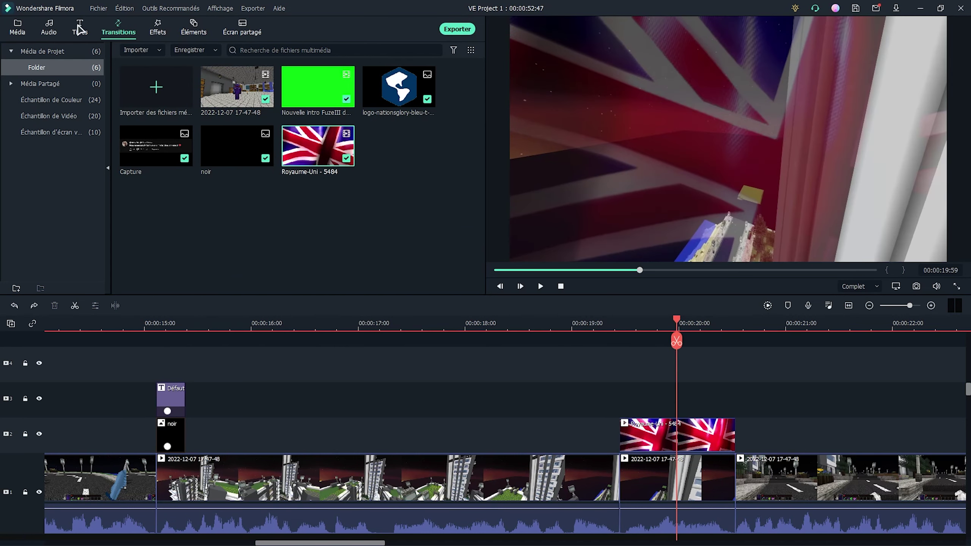
pyautogui.click(80, 28)
pyautogui.moveTo(156, 87); pyautogui.dragTo(619, 399)
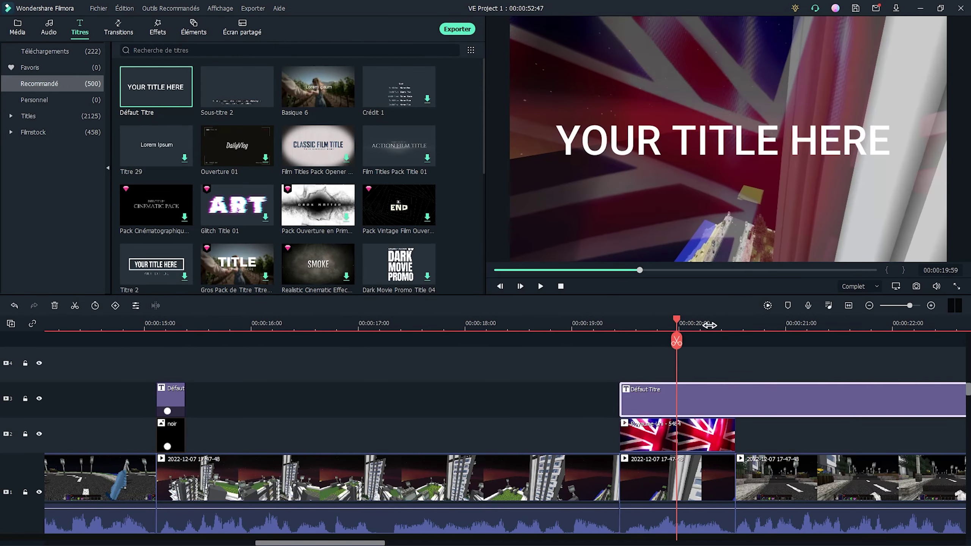
pyautogui.click(734, 340)
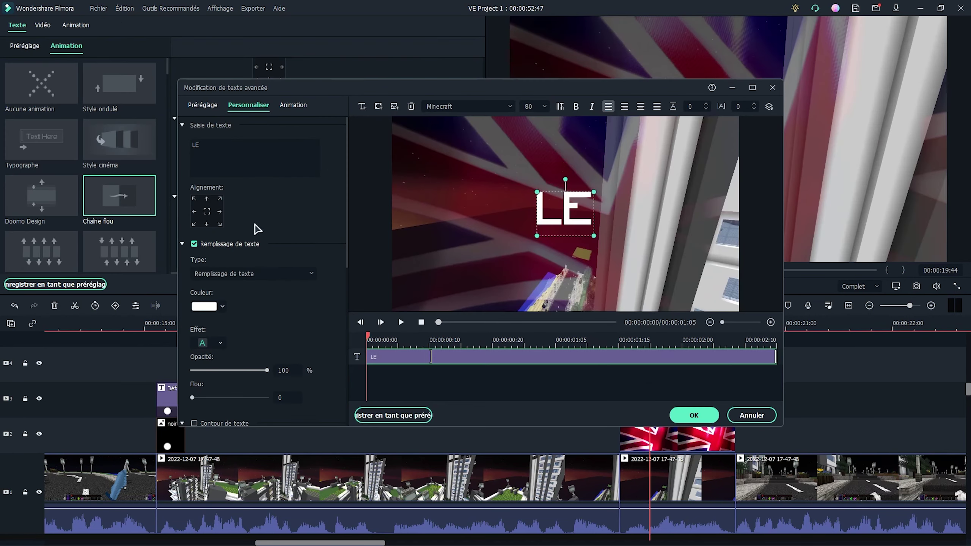
# Give the LE title a black text outline of size 8 and enable its black text shadow
pyautogui.scroll(-4, 252, 334)
pyautogui.click(193, 272)
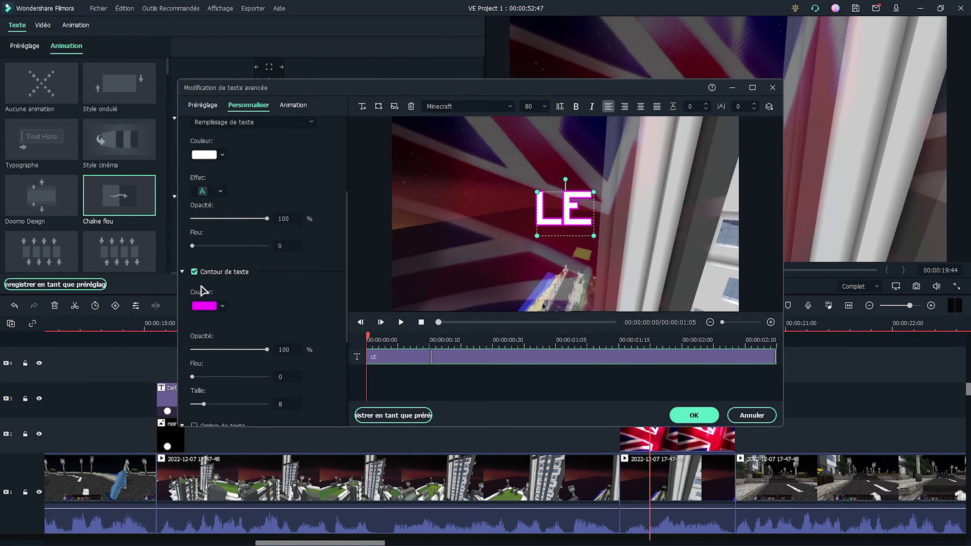
pyautogui.click(206, 309)
pyautogui.scroll(-3, 290, 313)
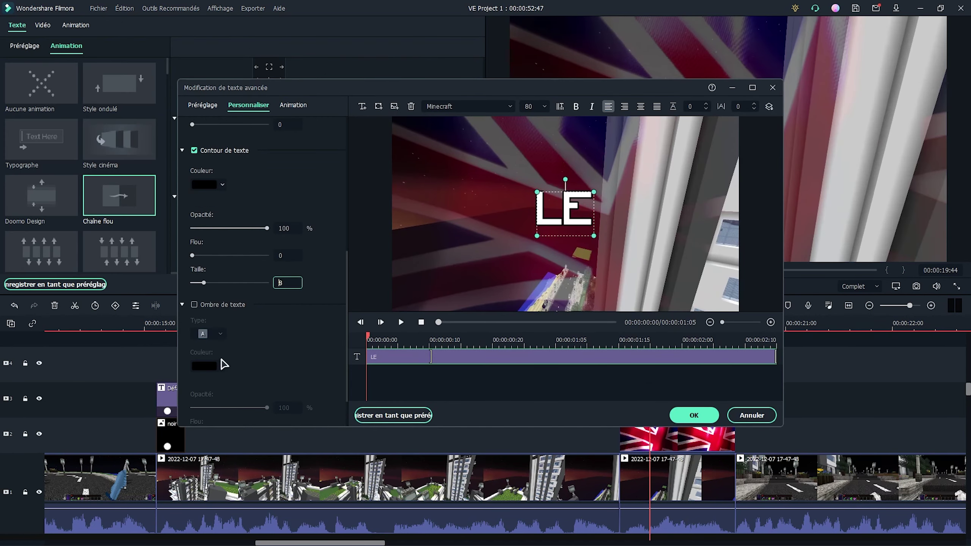
pyautogui.click(194, 304)
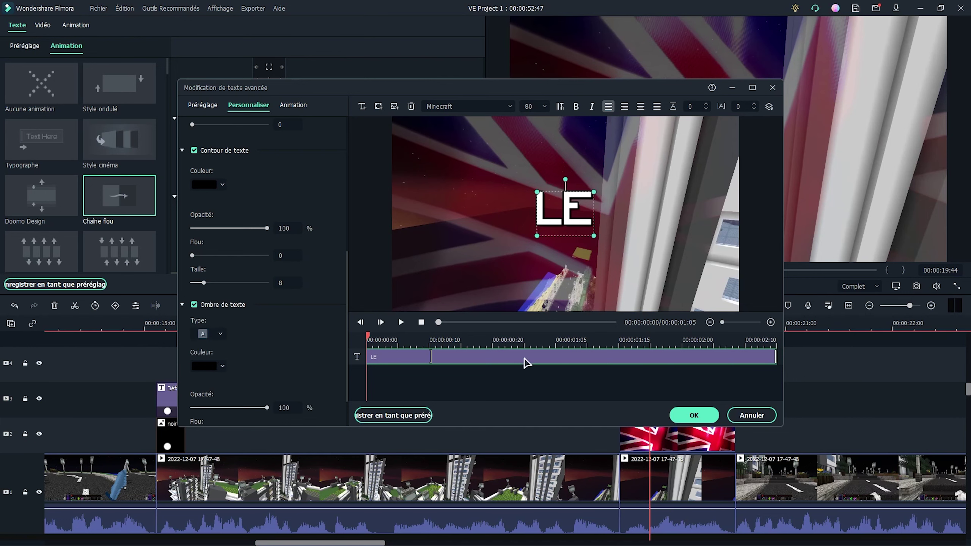
# Confirm the LE title's outline and shadow settings and enlarge the title to a scale of 49.50%
pyautogui.click(694, 415)
pyautogui.moveTo(299, 152); pyautogui.dragTo(307, 156)
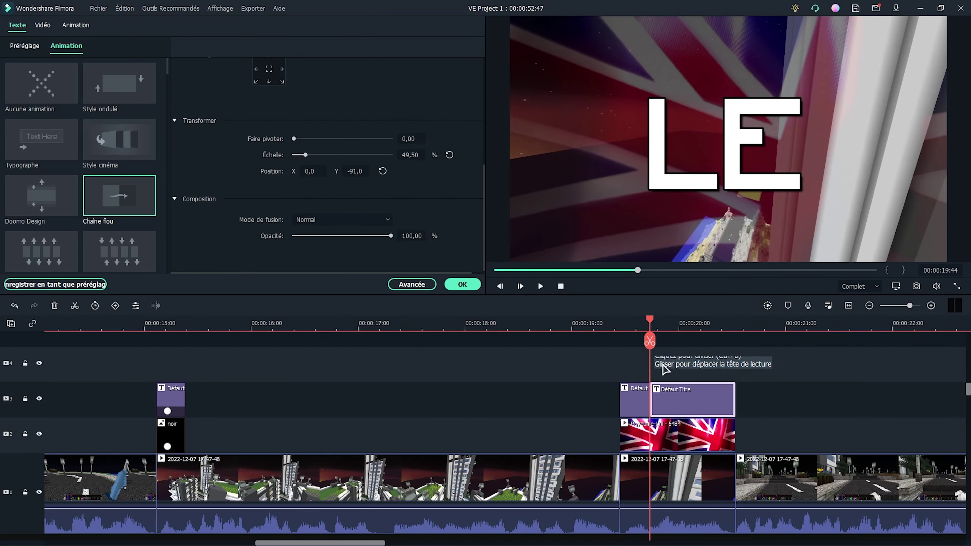
# Change the second title on track 3 to read ROYAUME-UNI, lower it in the frame and confirm the edit
pyautogui.click(668, 398)
pyautogui.doubleClick(703, 149)
pyautogui.write('R')
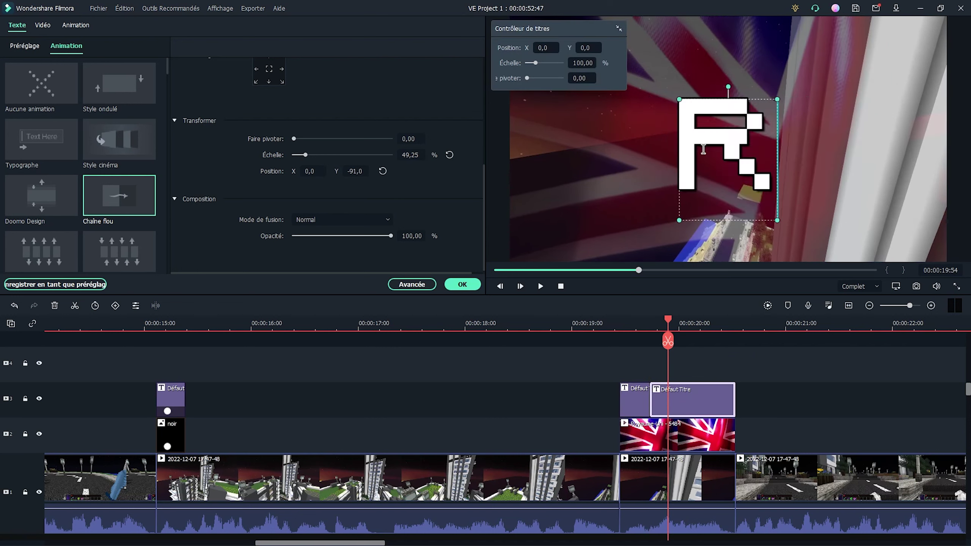
pyautogui.write('OYAUME-UNI')
pyautogui.moveTo(703, 149); pyautogui.dragTo(703, 205)
pyautogui.click(462, 284)
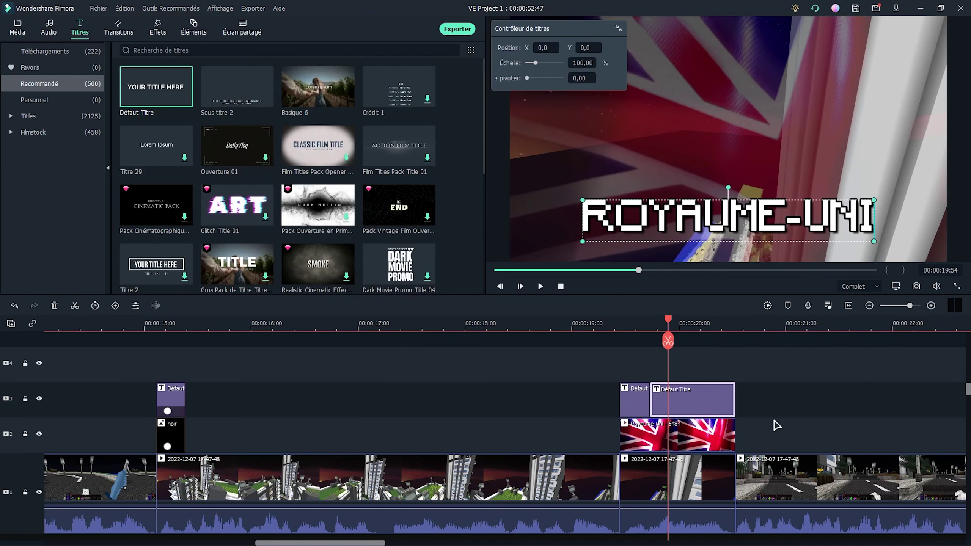
# Switch to Chrome, open the Acheter drapeaux United Kingdom flag from the image results and save the image
pyautogui.hotkey('alt', 'Tab')
pyautogui.click(41, 218)
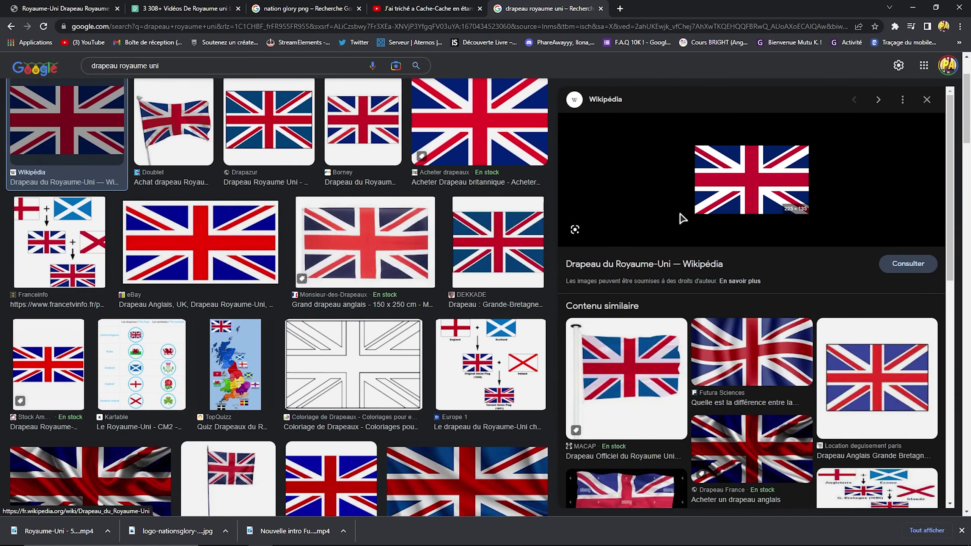
pyautogui.click(432, 183)
pyautogui.rightClick(731, 210)
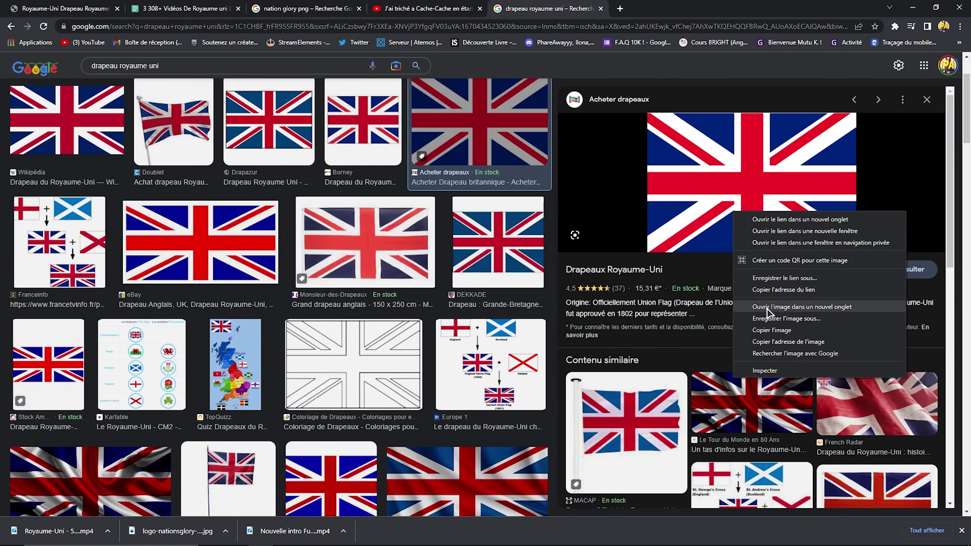
pyautogui.click(764, 314)
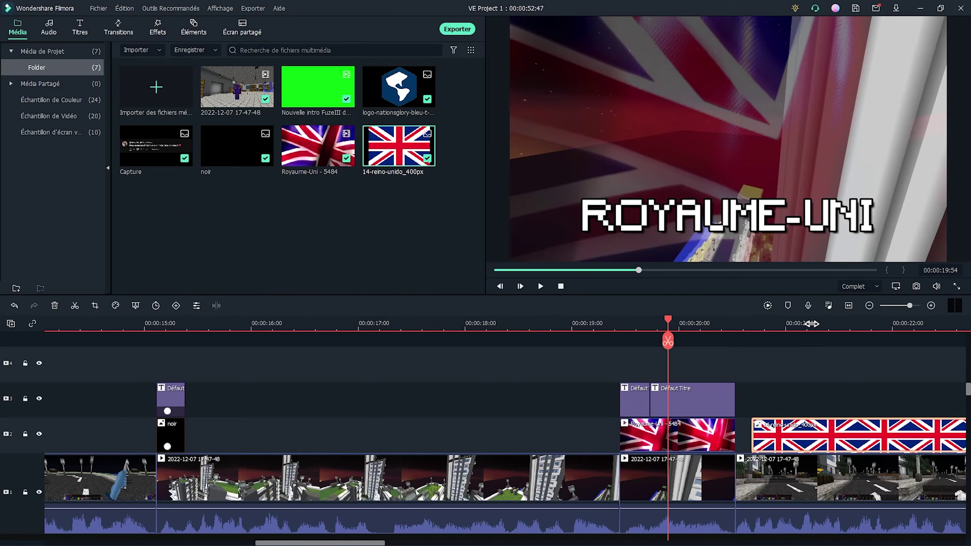
# Cut the 14-reino-unido_400px image, place the cut piece on track 4 above the ROYAUME-UNI title and delete the remainder
pyautogui.moveTo(811, 323); pyautogui.dragTo(838, 323)
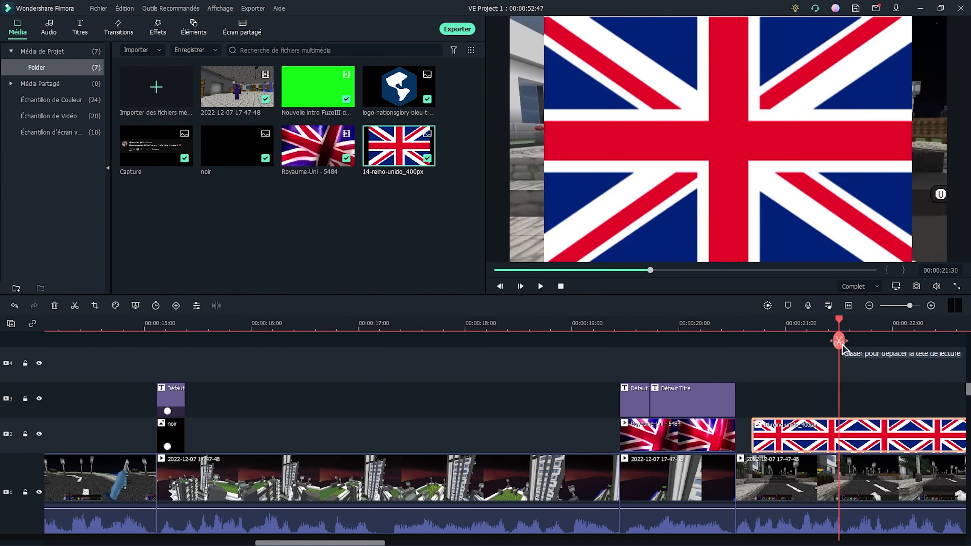
pyautogui.click(838, 340)
pyautogui.moveTo(800, 431); pyautogui.dragTo(700, 368)
pyautogui.click(877, 442)
pyautogui.press('Delete')
# Shrink the flag image to a scale of about 39.33% and centre it above the ROYAUME-UNI text at X 0, Y 25.2
pyautogui.doubleClick(684, 364)
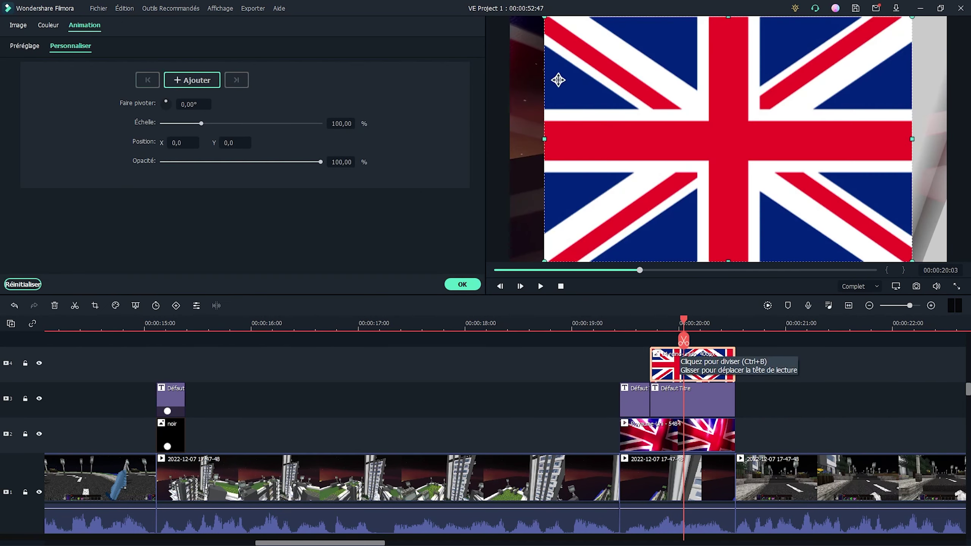
pyautogui.moveTo(542, 16); pyautogui.dragTo(756, 158)
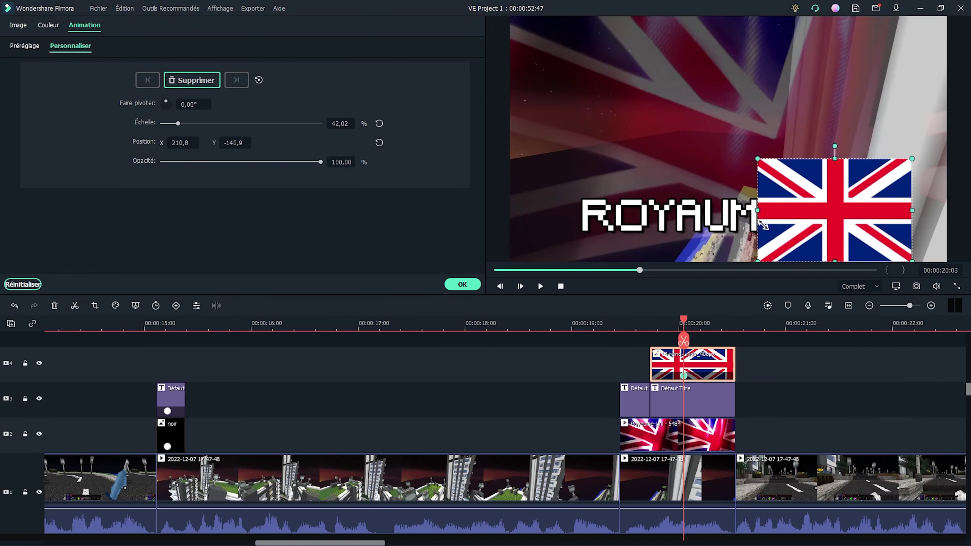
pyautogui.moveTo(822, 207); pyautogui.dragTo(727, 124)
pyautogui.moveTo(784, 169); pyautogui.dragTo(755, 136)
pyautogui.moveTo(636, 187); pyautogui.dragTo(656, 174)
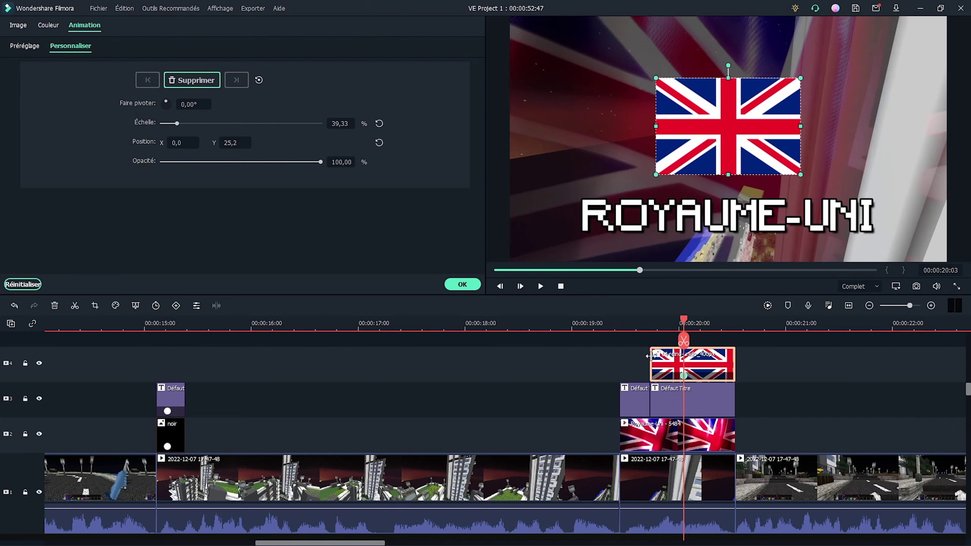
# Shift the flag image's existing keyframe later and add a keyframe with a scale of 0% at 00:00:19:44
pyautogui.click(658, 326)
pyautogui.click(650, 323)
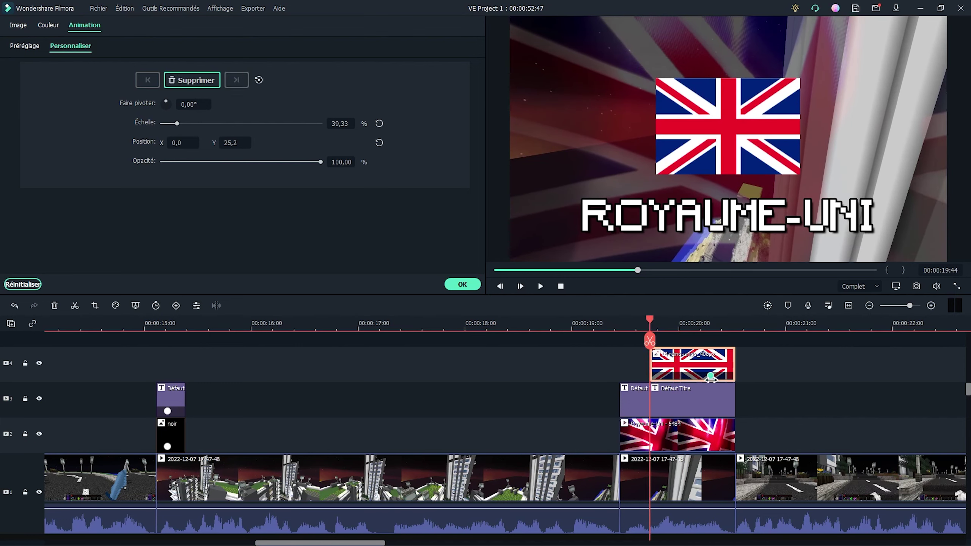
pyautogui.click(174, 84)
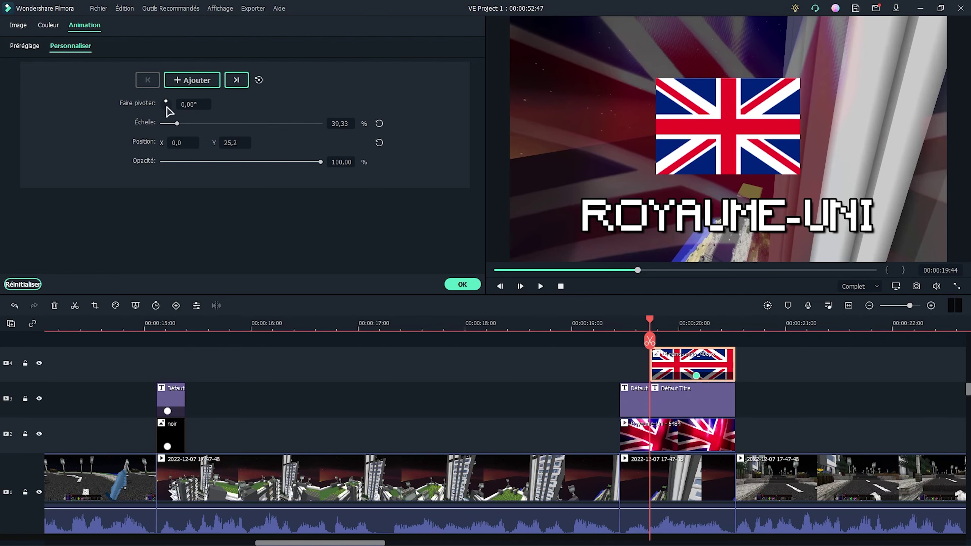
pyautogui.moveTo(177, 123); pyautogui.dragTo(86, 134)
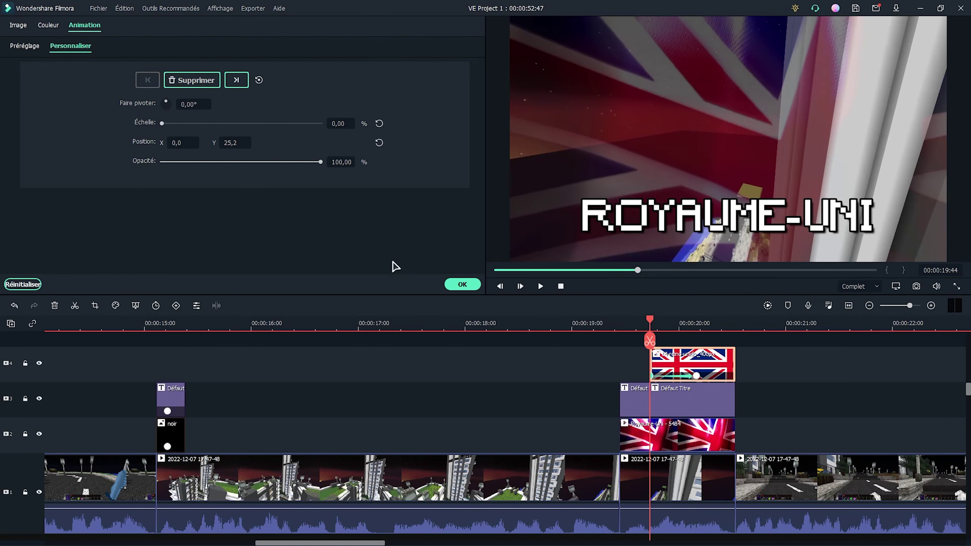
# Keyframe the flag image's scale to 50.96% at 00:00:20:31, confirm the settings and preview the animation
pyautogui.click(733, 323)
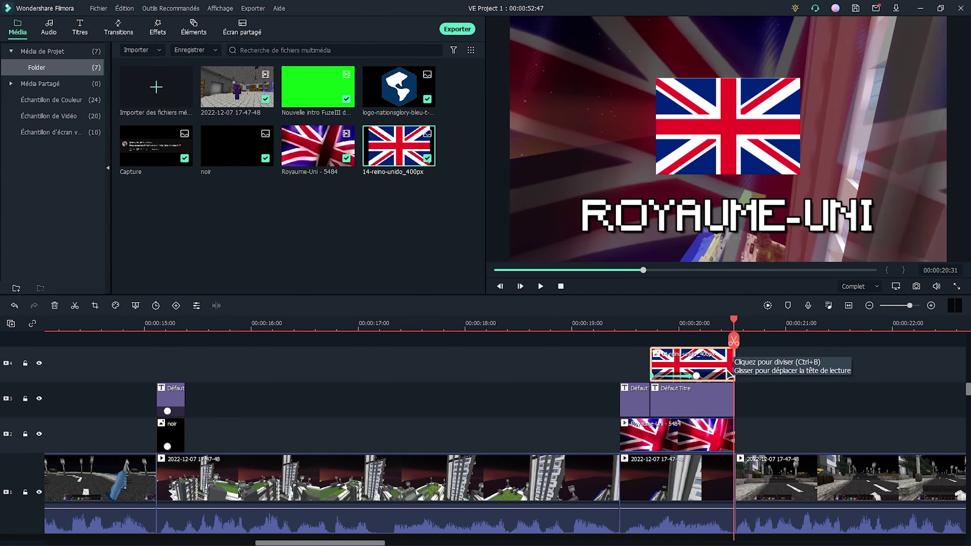
pyautogui.doubleClick(695, 368)
pyautogui.moveTo(178, 124); pyautogui.dragTo(181, 127)
pyautogui.click(764, 376)
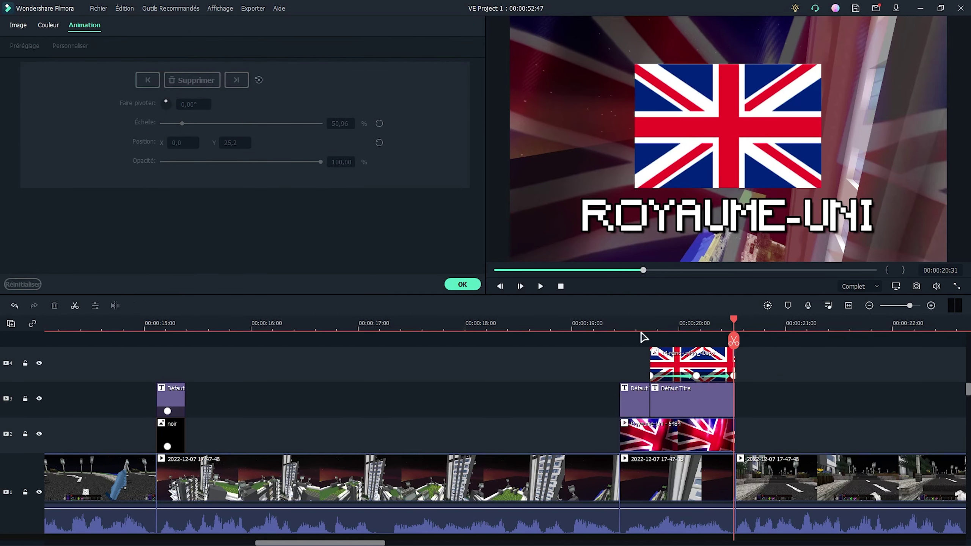
pyautogui.click(634, 324)
pyautogui.click(476, 283)
pyautogui.moveTo(633, 320); pyautogui.dragTo(610, 320)
pyautogui.press('space')
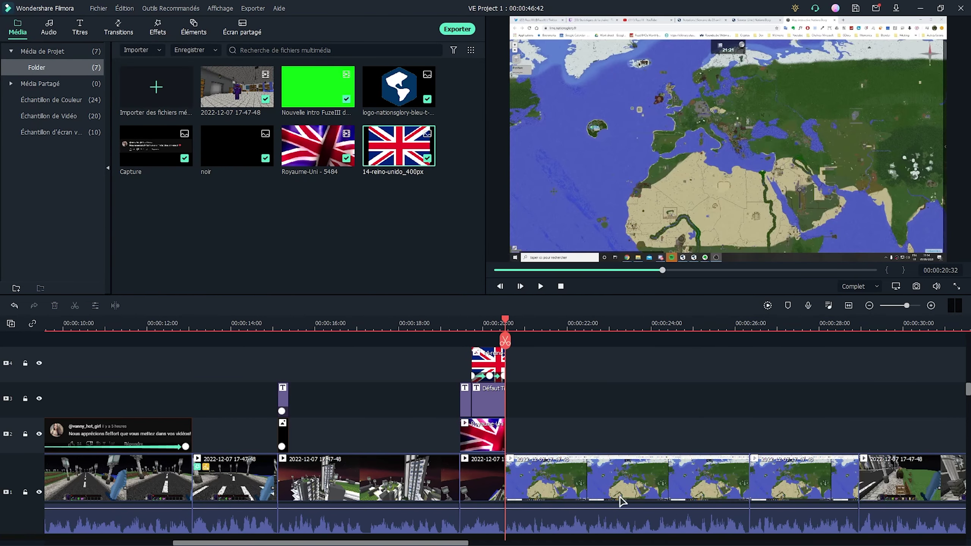
# Delete the map and gameplay clips between the flag segment and the first green-screen character clip on track 1
pyautogui.click(619, 496)
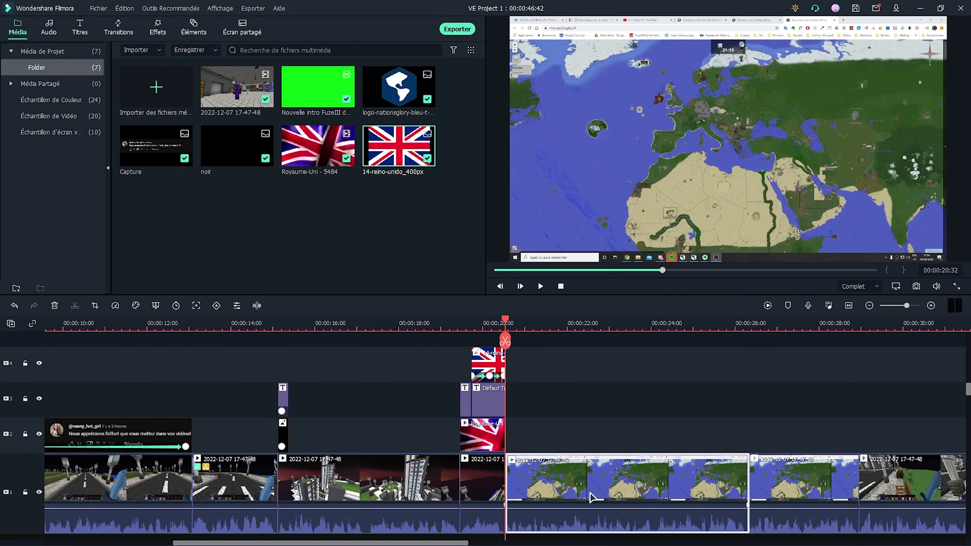
pyautogui.press('Delete')
pyautogui.click(590, 496)
pyautogui.press('Delete')
pyautogui.click(591, 496)
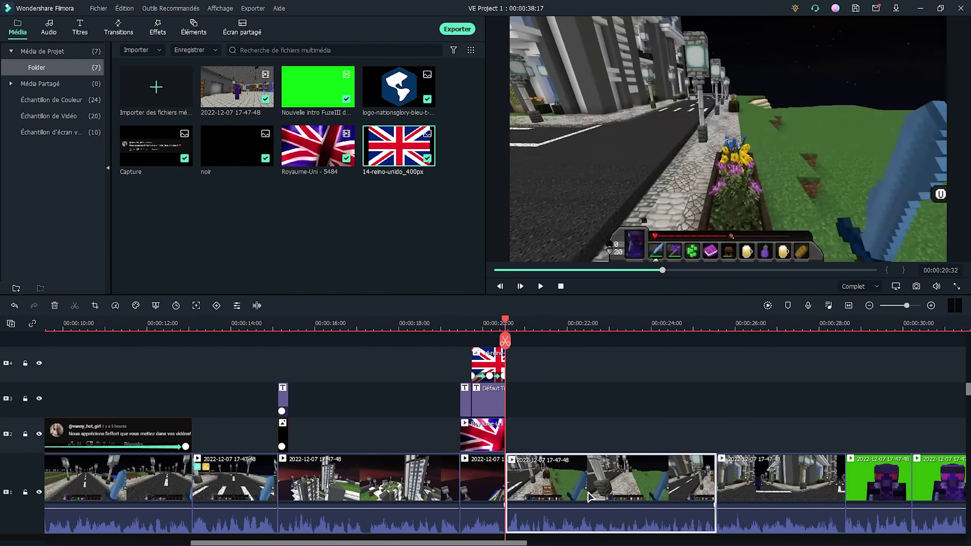
pyautogui.press('Delete')
pyautogui.click(590, 496)
pyautogui.press('Delete')
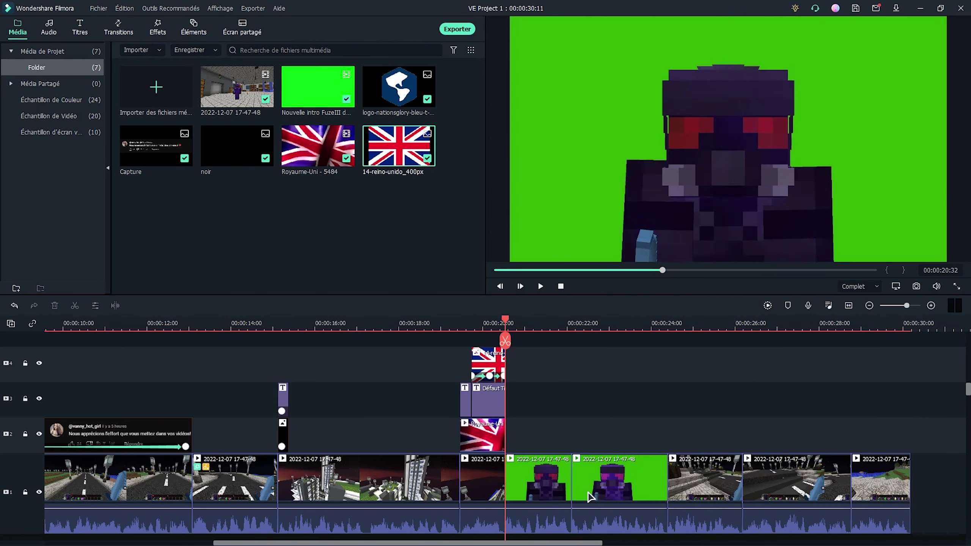
# Remove every clip after the first green-screen character clip on track 1
pyautogui.moveTo(505, 323); pyautogui.dragTo(527, 323)
pyautogui.click(539, 482)
pyautogui.click(682, 494)
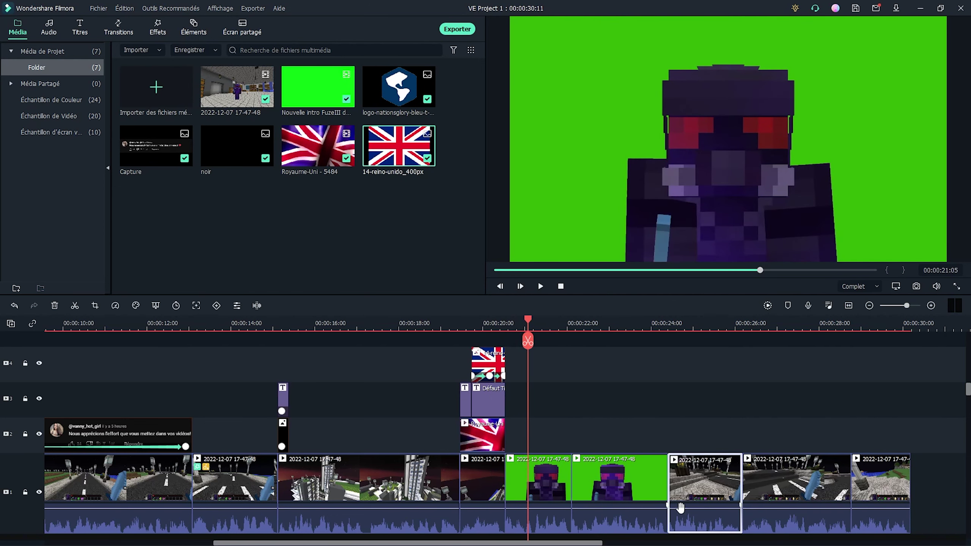
pyautogui.press('Delete')
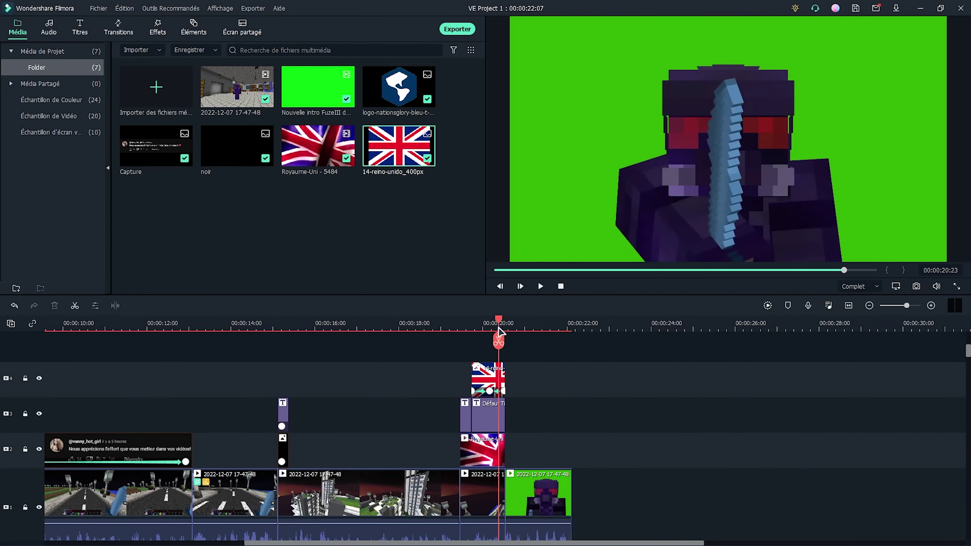
# Key out the character clip's green background with Écran Vert, confirm, and move the clip up to track 2
pyautogui.moveTo(499, 335); pyautogui.dragTo(545, 339)
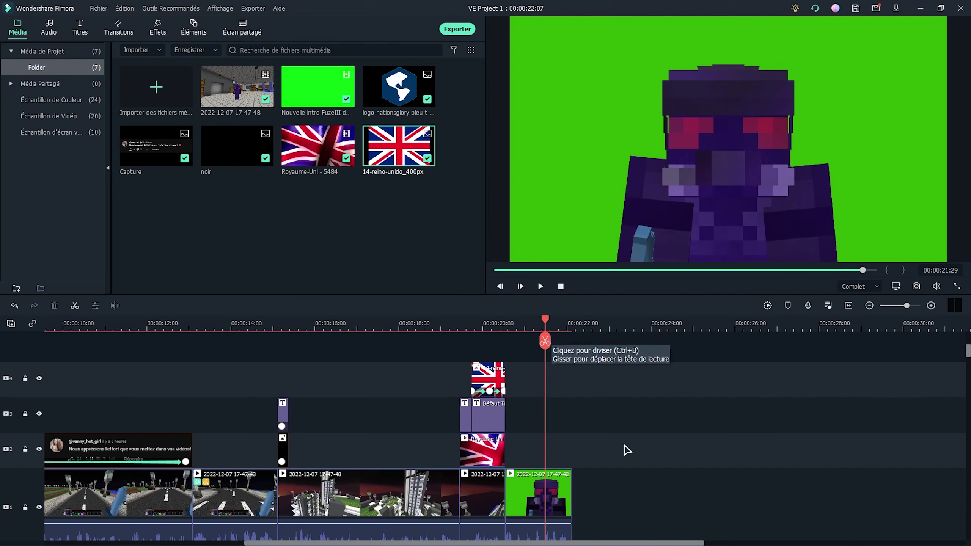
pyautogui.scroll(-1, 605, 436)
pyautogui.doubleClick(547, 467)
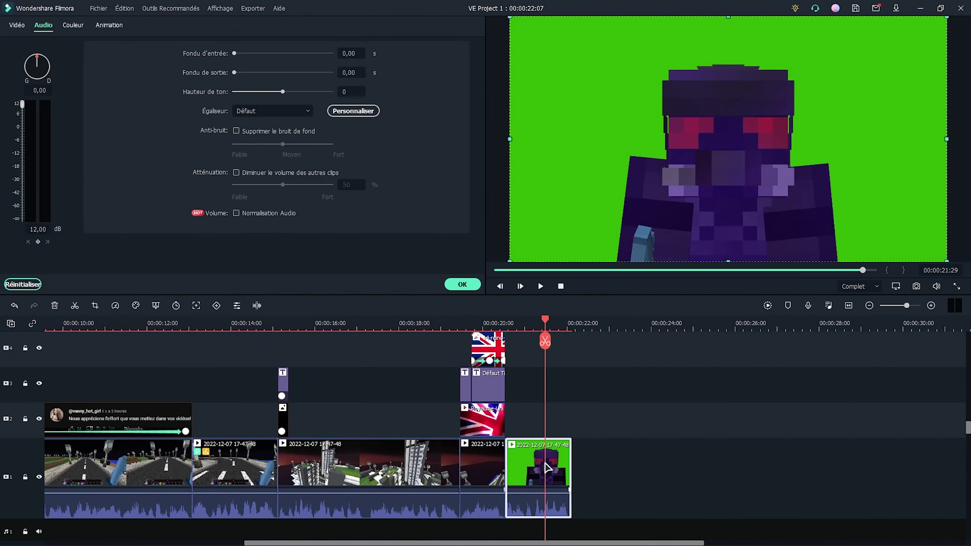
pyautogui.click(17, 26)
pyautogui.click(21, 110)
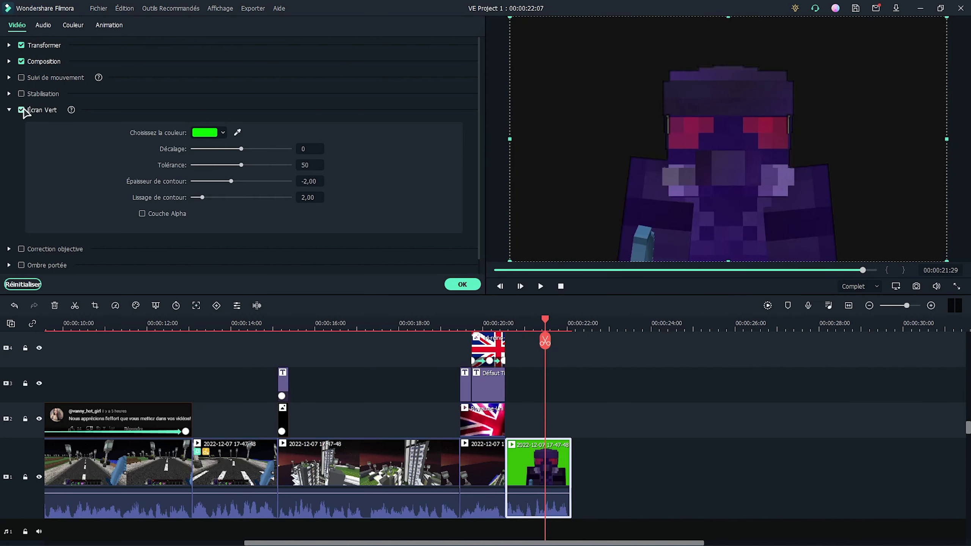
pyautogui.click(462, 284)
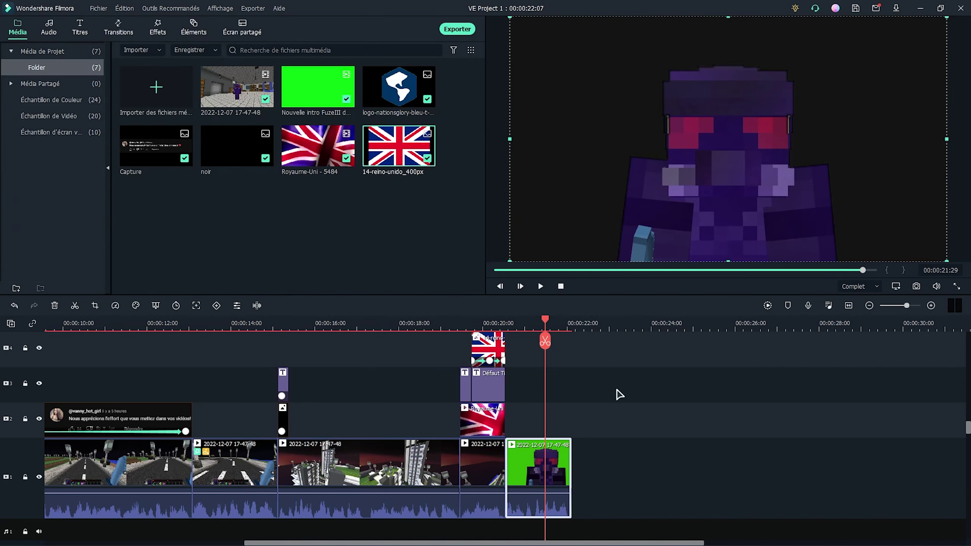
pyautogui.moveTo(538, 469); pyautogui.dragTo(533, 412)
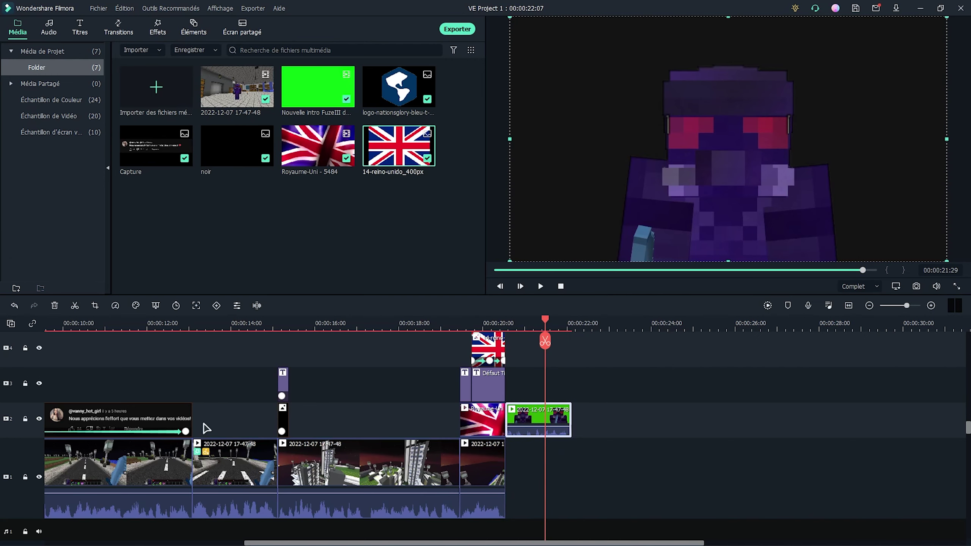
pyautogui.click(562, 419)
# Switch to Chrome and pick the aerial city rooftops video from the Pexels results for "ne pas vouloir" to download
pyautogui.hotkey('alt', 'Tab')
pyautogui.scroll(-2, 281, 268)
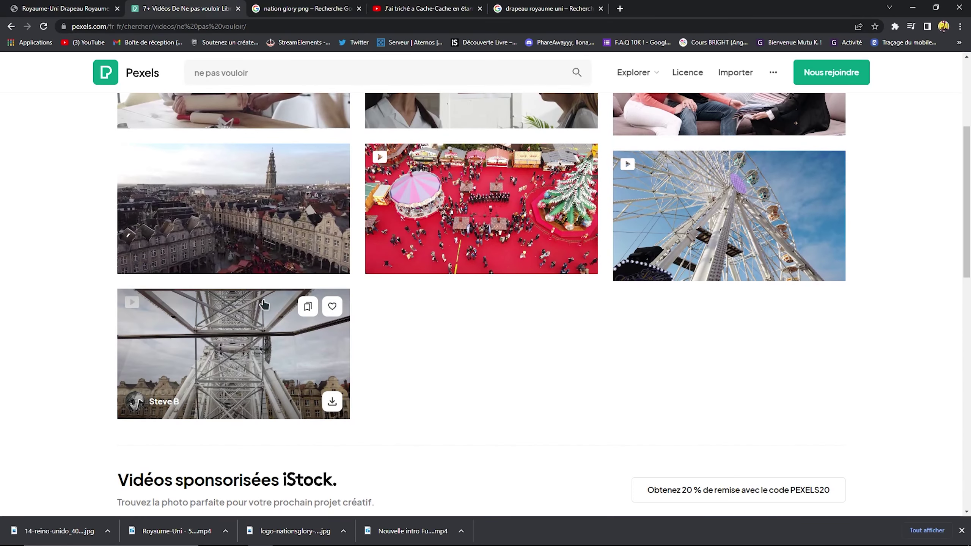
pyautogui.scroll(1, 281, 272)
pyautogui.scroll(-2, 281, 271)
pyautogui.scroll(2, 281, 270)
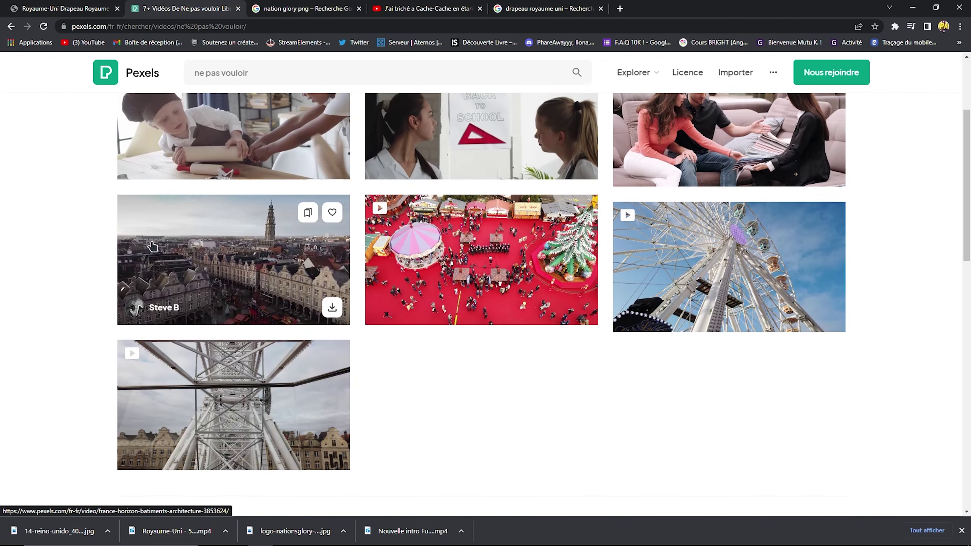
pyautogui.scroll(3, 332, 304)
pyautogui.scroll(-4, 333, 302)
pyautogui.click(232, 280)
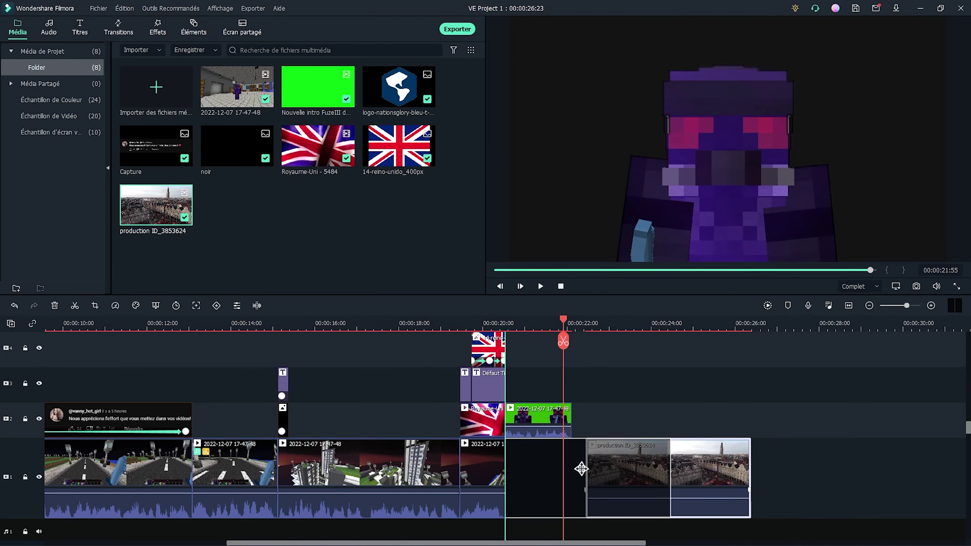
# Place the production ID_3853624 video on track 1 beneath the keyed character clip and trim it to the same length
pyautogui.moveTo(581, 468); pyautogui.dragTo(577, 468)
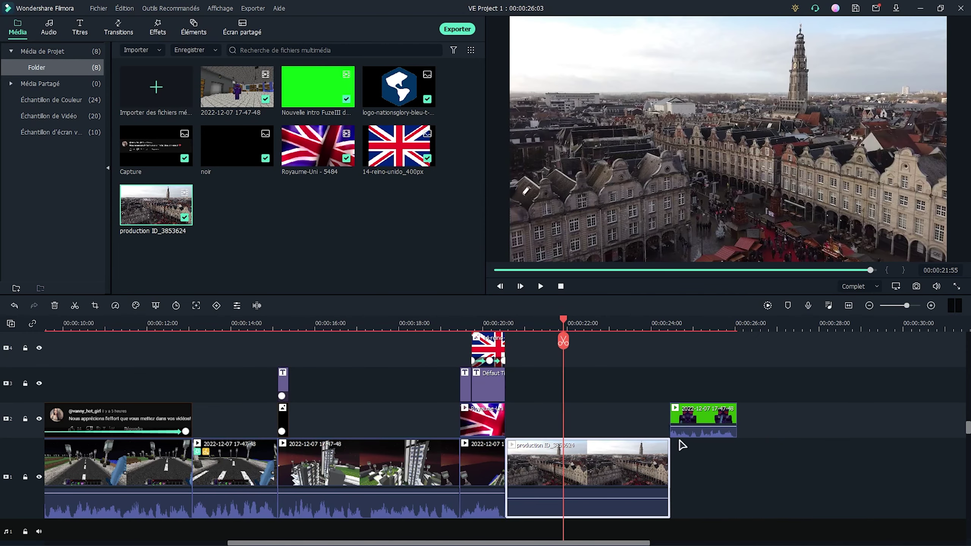
pyautogui.moveTo(695, 424); pyautogui.dragTo(531, 419)
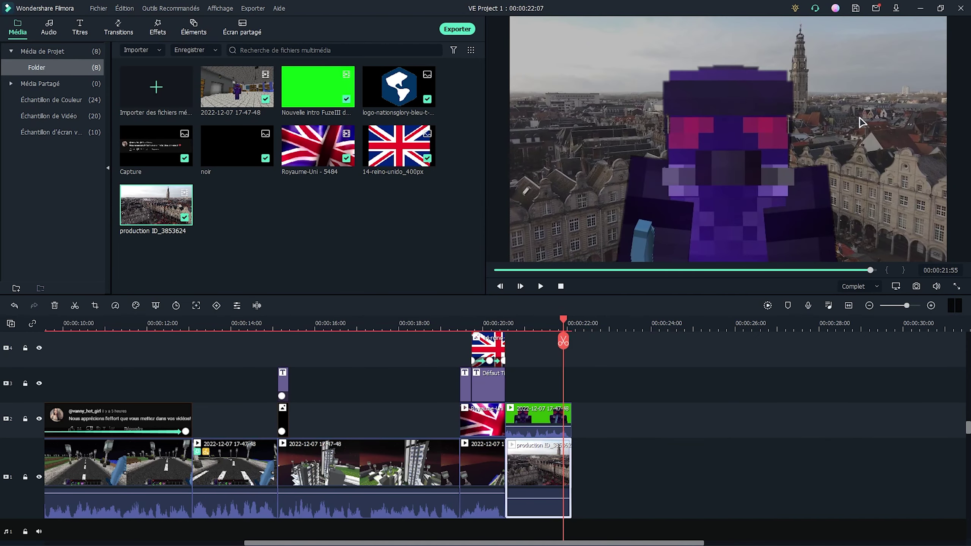
pyautogui.doubleClick(553, 462)
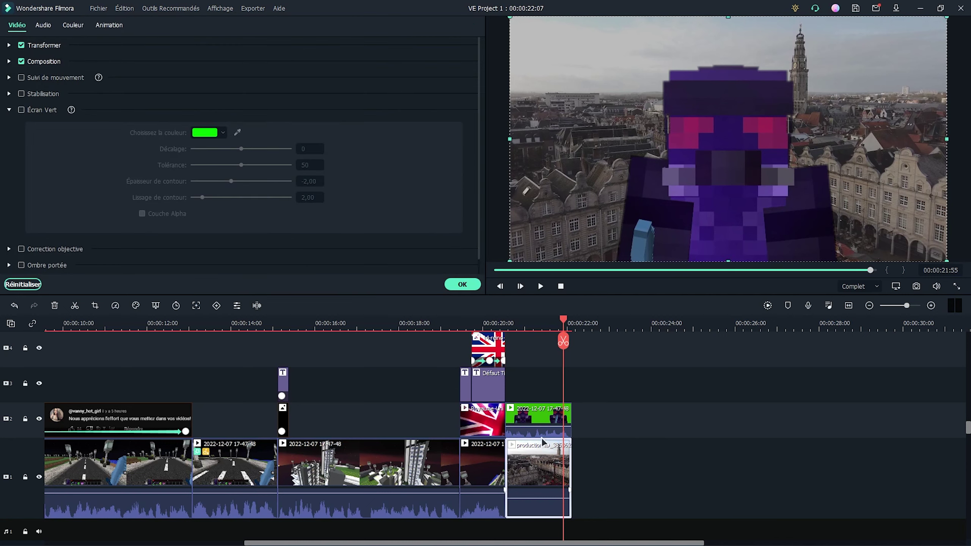
pyautogui.click(462, 285)
# Apply the VCR Distorsion effect to the production ID_3853624 background clip and browse the other recommended effects
pyautogui.click(158, 29)
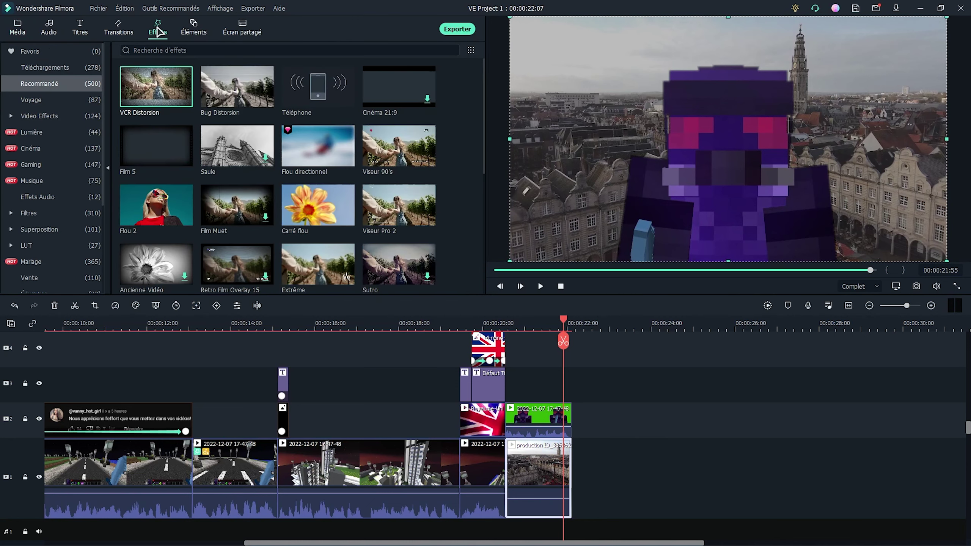
pyautogui.click(185, 157)
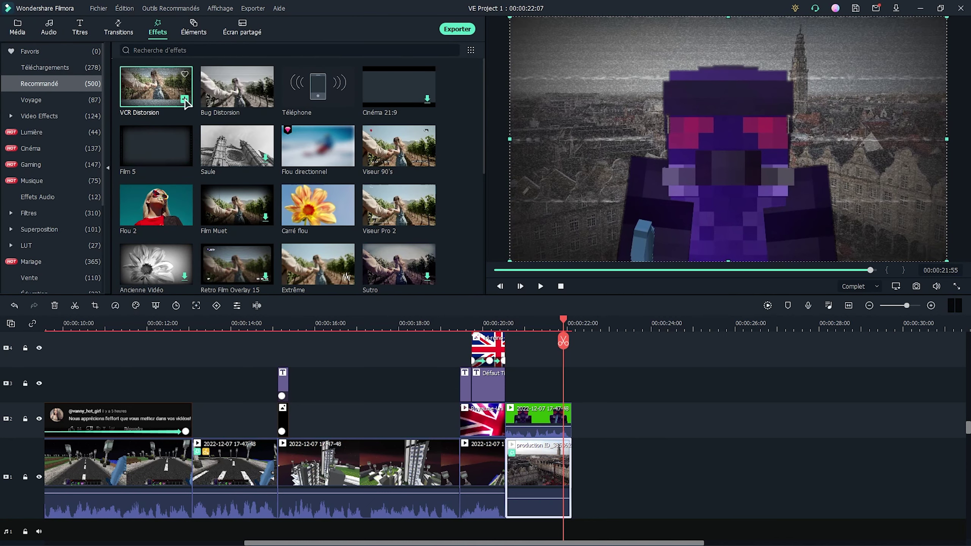
pyautogui.scroll(-5, 211, 142)
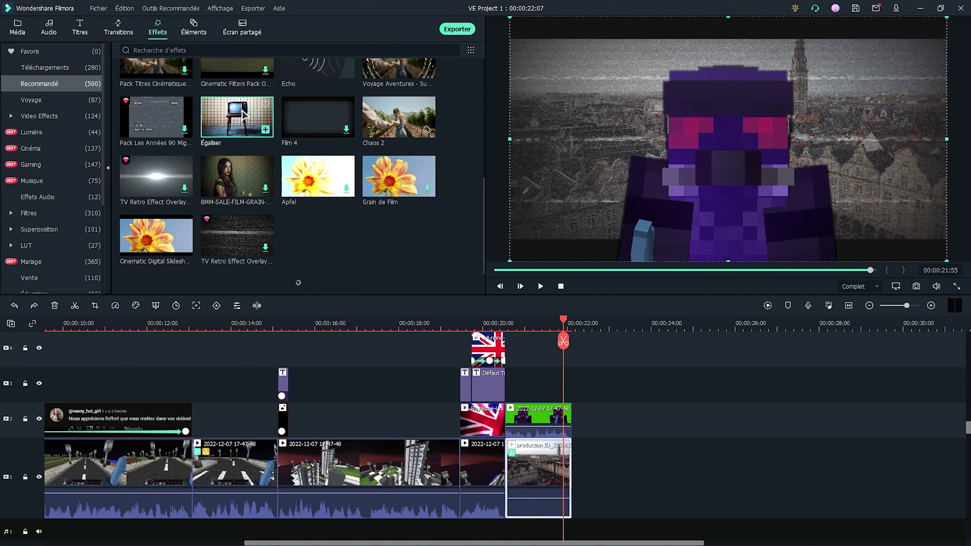
# Add the Égaliser effect to the production ID_3853624 background clip, switch off its VCR Distortion effect, and preview the result
pyautogui.moveTo(234, 115); pyautogui.dragTo(538, 465)
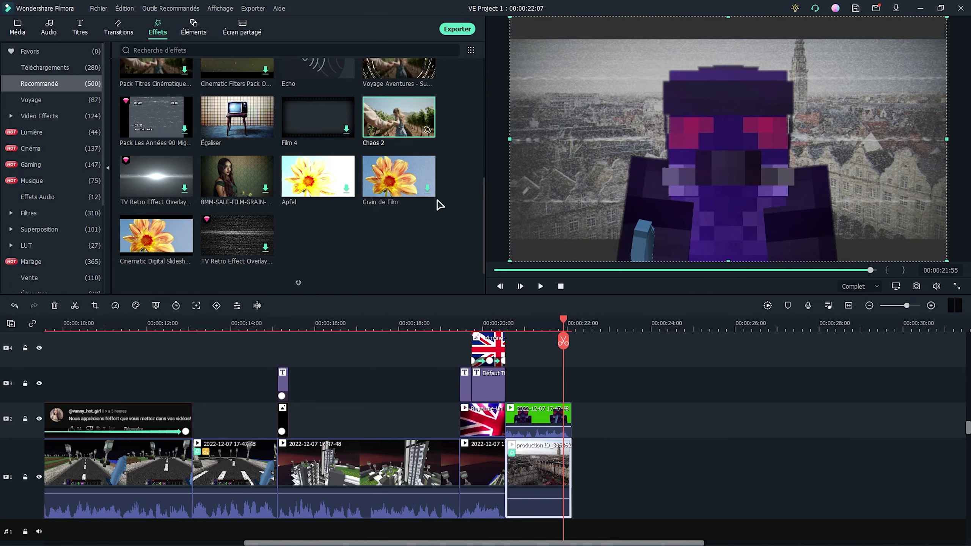
pyautogui.hotkey('ctrl', 'z')
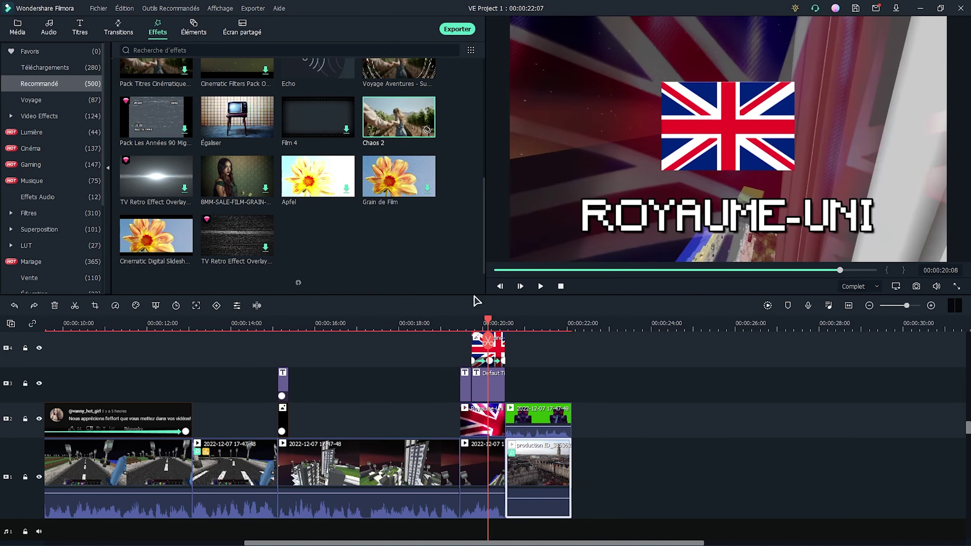
pyautogui.click(525, 324)
pyautogui.doubleClick(544, 457)
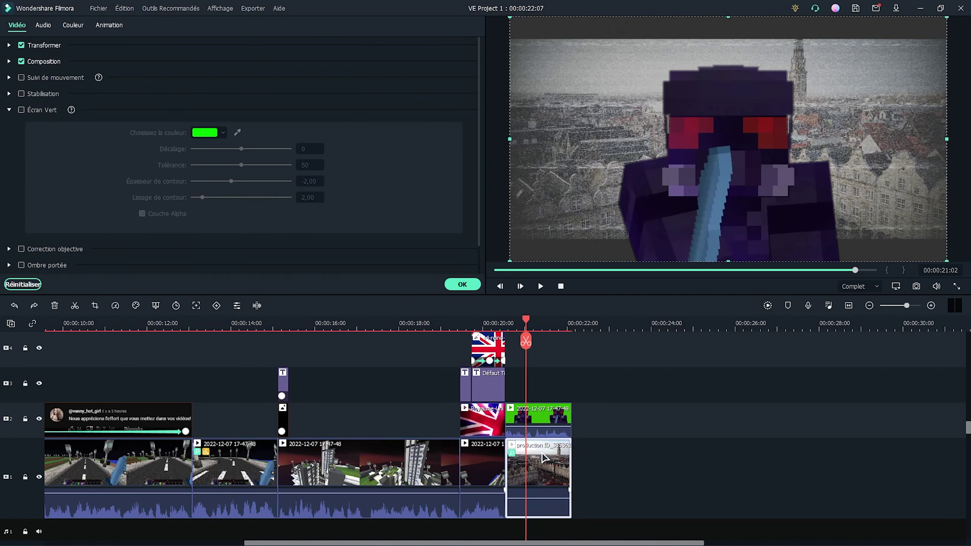
pyautogui.scroll(-1, 71, 141)
pyautogui.click(43, 264)
pyautogui.scroll(-2, 148, 236)
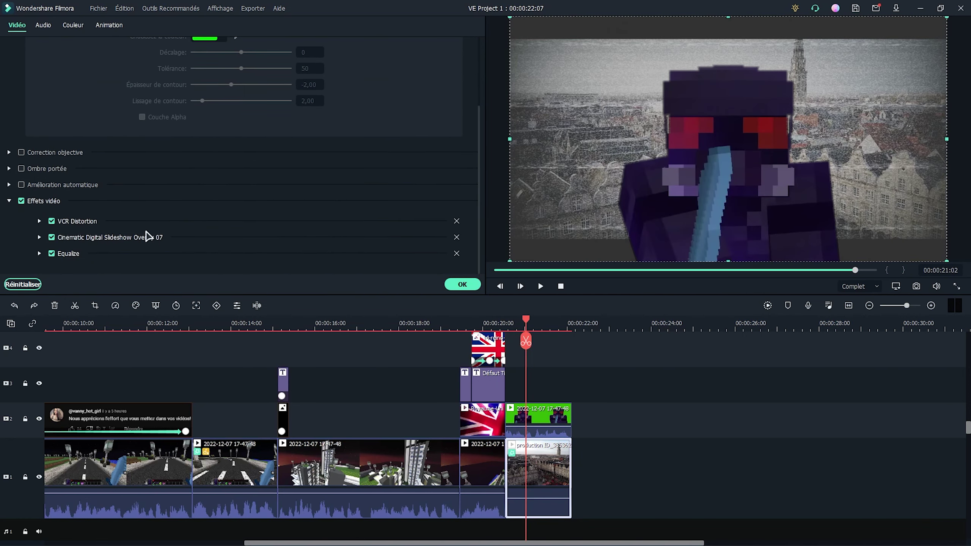
pyautogui.click(51, 222)
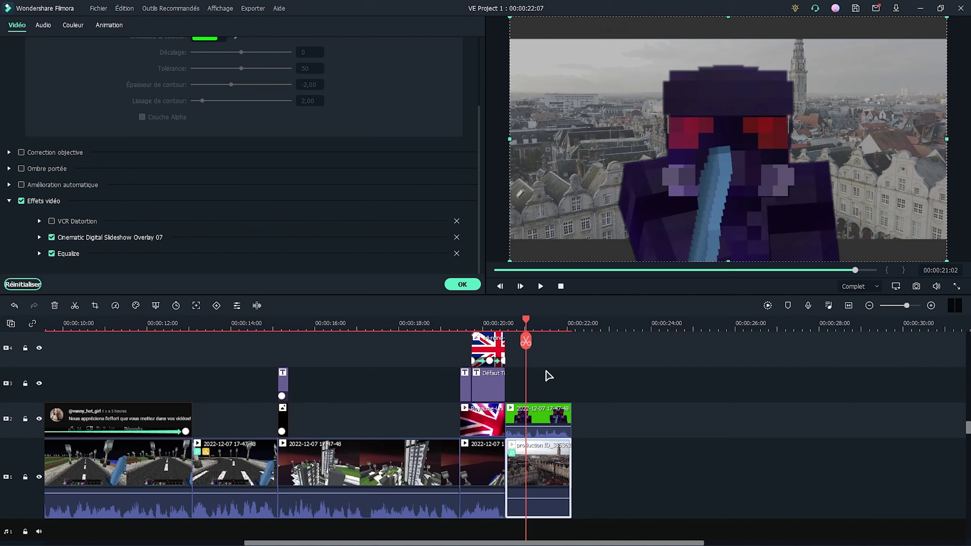
pyautogui.click(464, 325)
pyautogui.press('space')
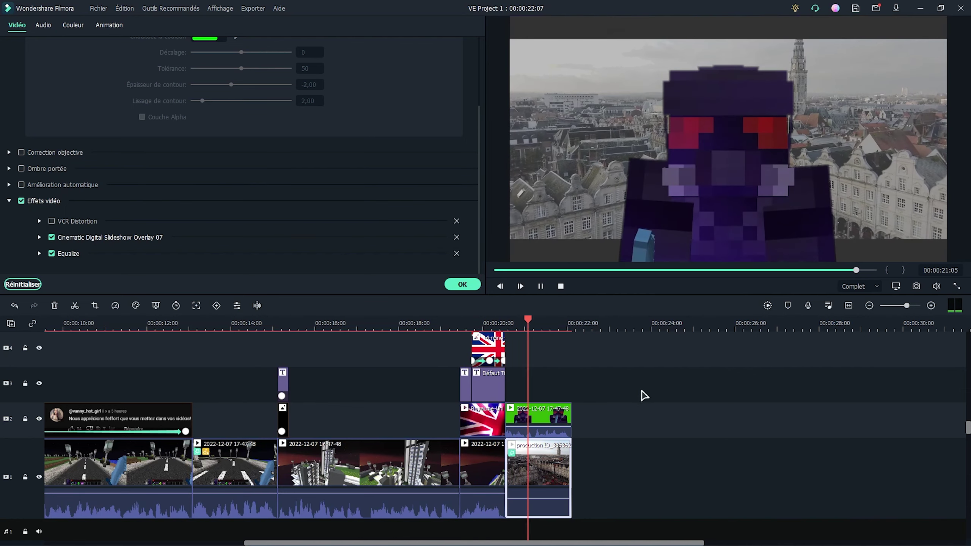
# Move the keyed character clip up to track 3 to free track 2 beneath it, and confirm
pyautogui.click(522, 324)
pyautogui.moveTo(539, 420); pyautogui.dragTo(539, 383)
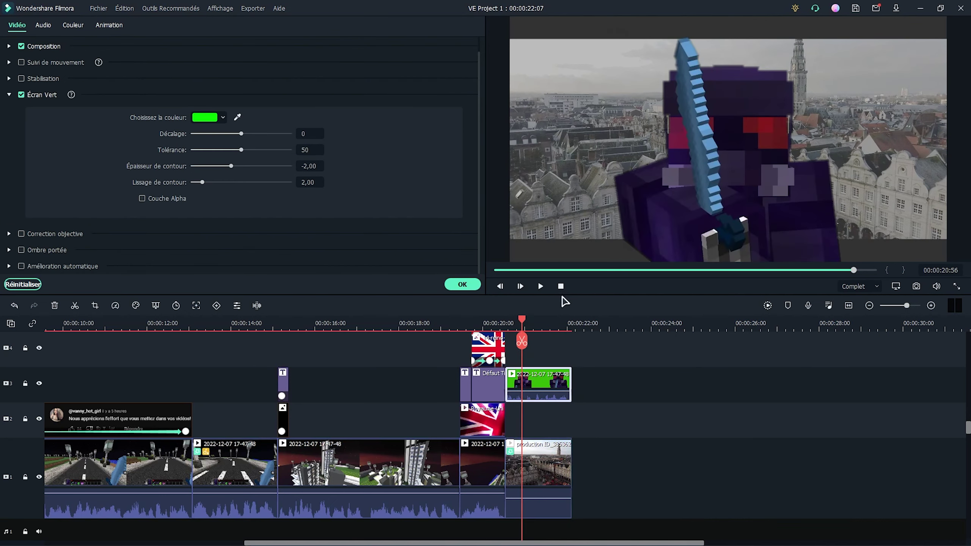
pyautogui.click(462, 284)
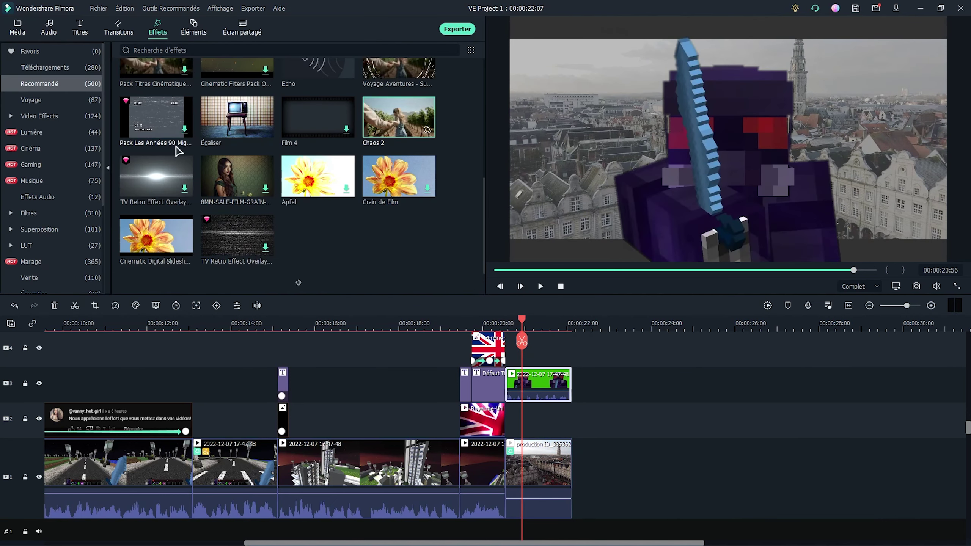
# Place a Défaut Titre on track 2 between the character and background clips and trim it to their end
pyautogui.click(80, 27)
pyautogui.moveTo(259, 165); pyautogui.dragTo(512, 421)
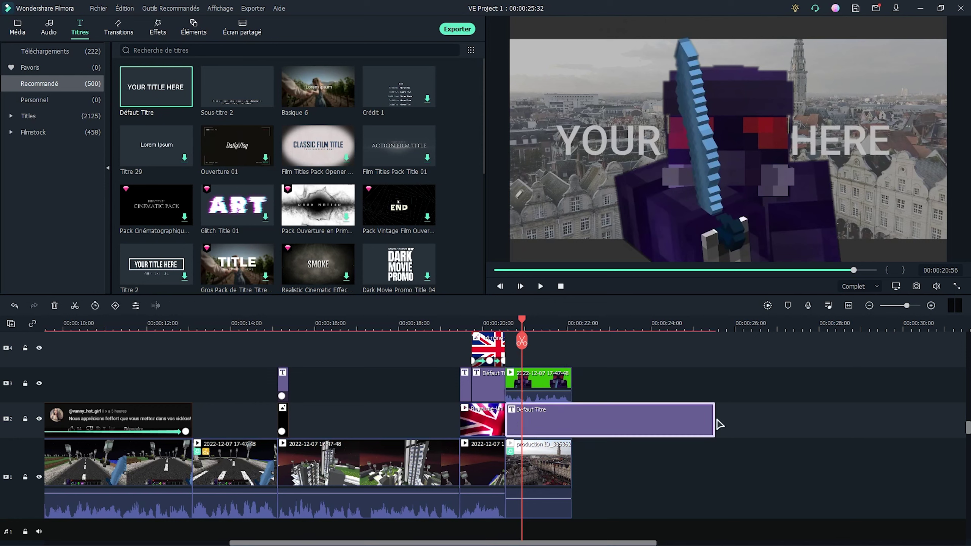
pyautogui.moveTo(718, 424); pyautogui.dragTo(571, 423)
# Set the title's font to Minecraft and its text to PERSONNE, scale it to 96.20%, and position it at X 0.9, Y -42.8
pyautogui.doubleClick(555, 427)
pyautogui.scroll(6, 186, 168)
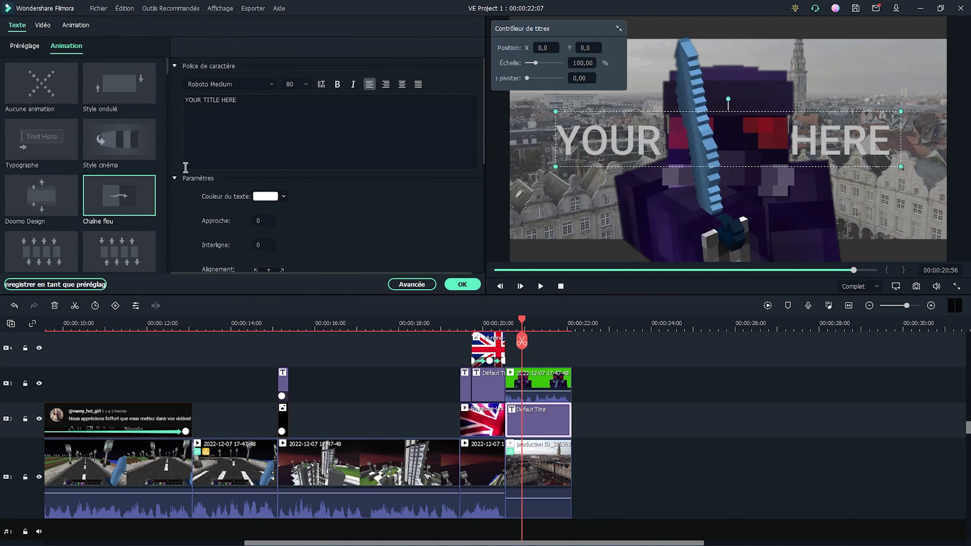
pyautogui.click(241, 82)
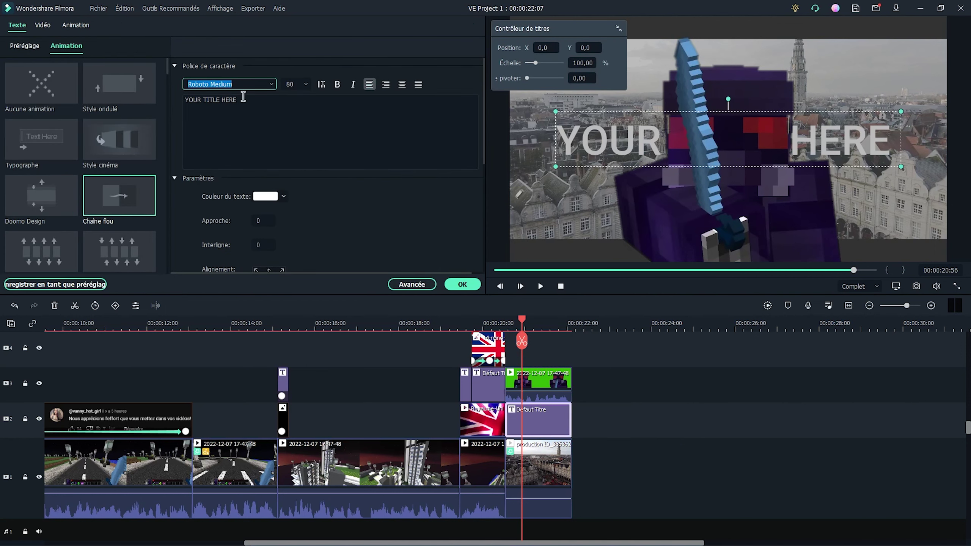
pyautogui.write('Minecraft')
pyautogui.click(226, 105)
pyautogui.hotkey('ctrl', 'a')
pyautogui.write('PERSONNE')
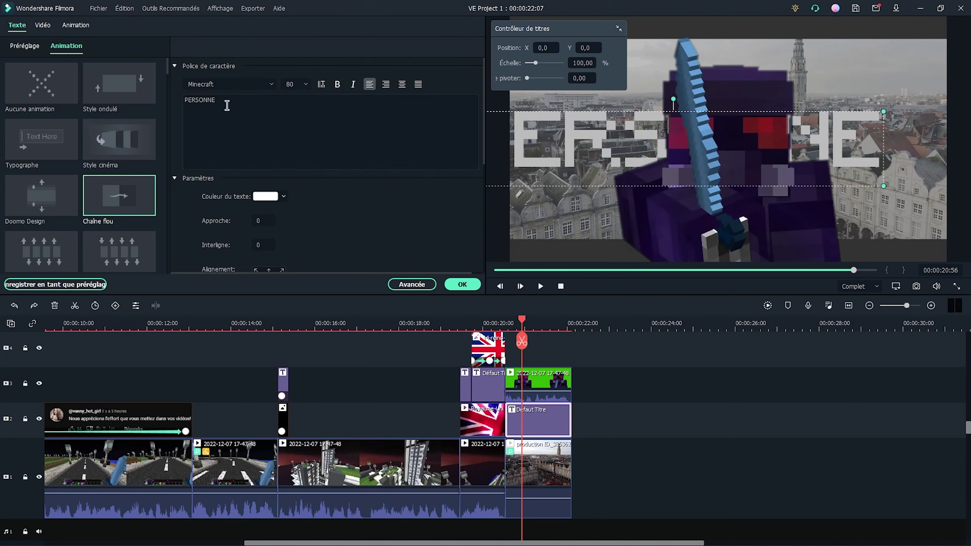
pyautogui.scroll(-5, 302, 177)
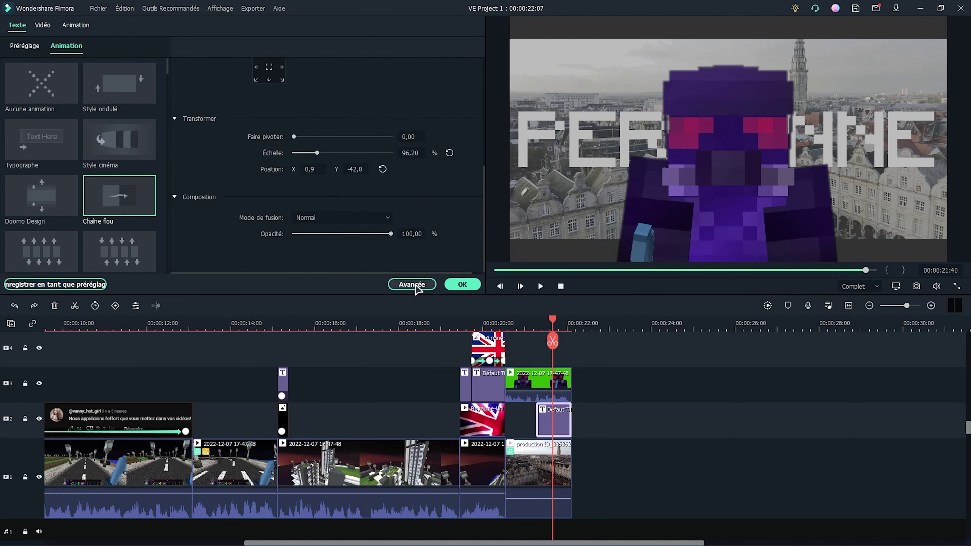
# Give the PERSONNE title a black text outline and a text shadow in the advanced text editor, and confirm
pyautogui.scroll(-3, 249, 326)
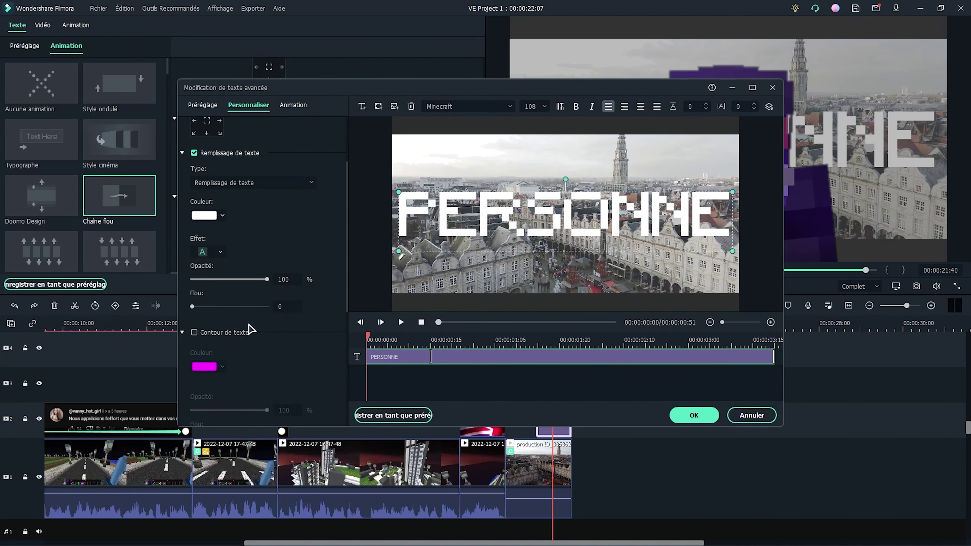
pyautogui.scroll(2, 200, 362)
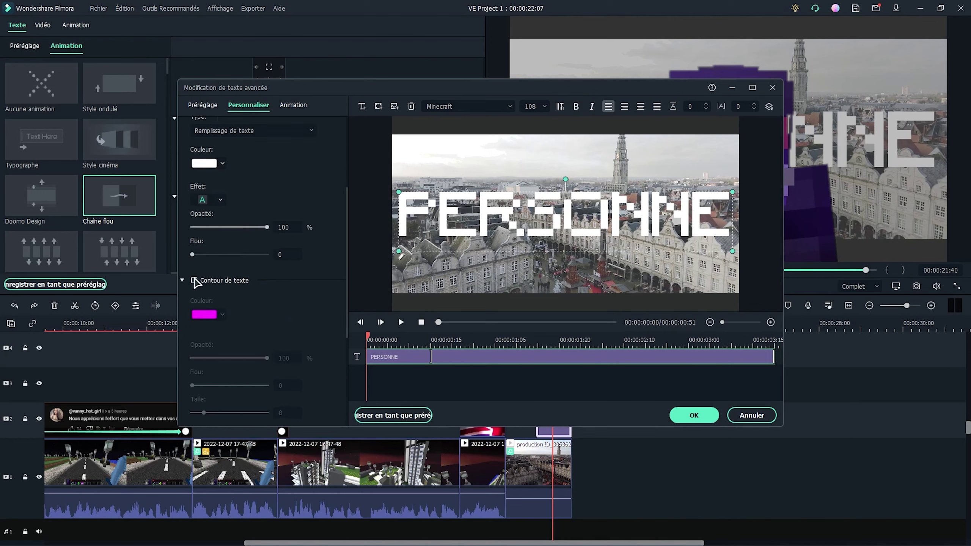
pyautogui.click(194, 280)
pyautogui.click(213, 316)
pyautogui.click(194, 372)
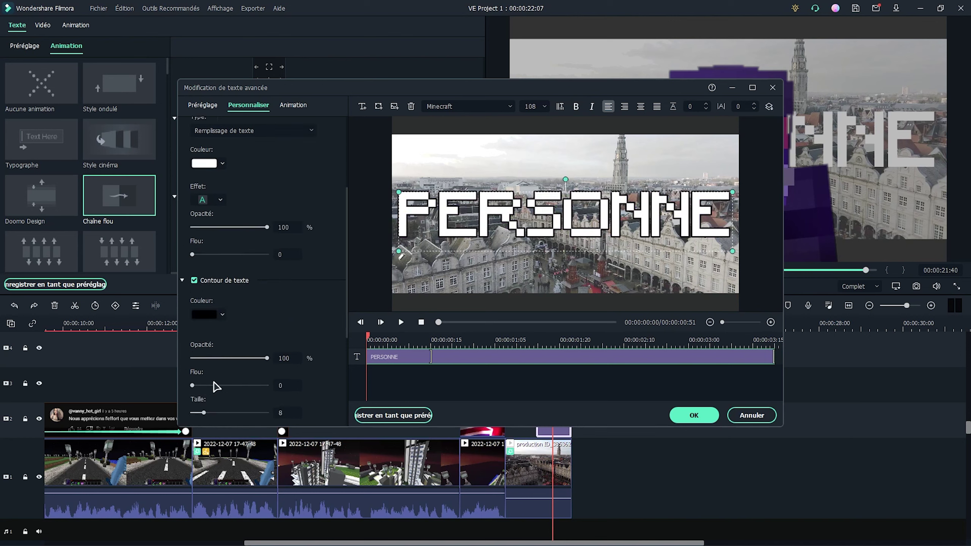
pyautogui.scroll(-3, 270, 282)
pyautogui.click(194, 344)
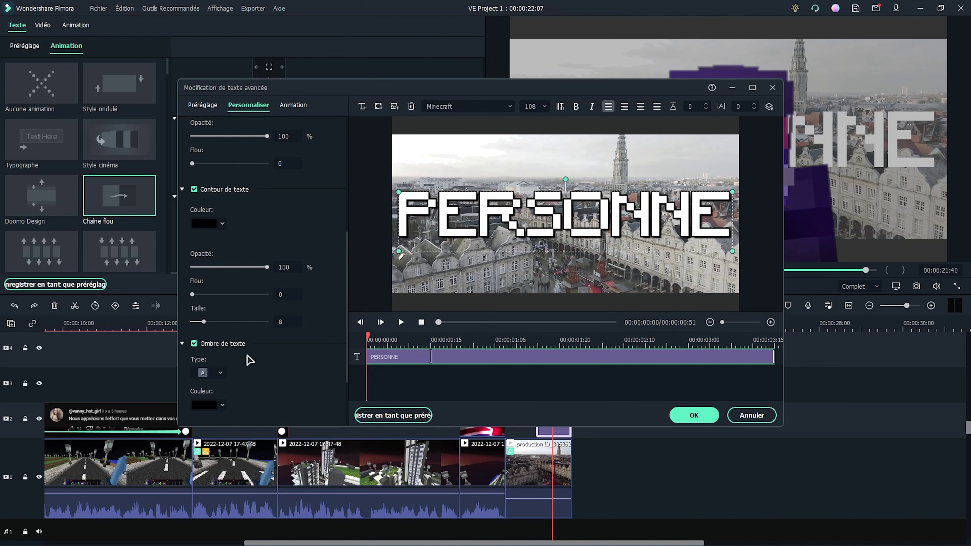
pyautogui.click(691, 416)
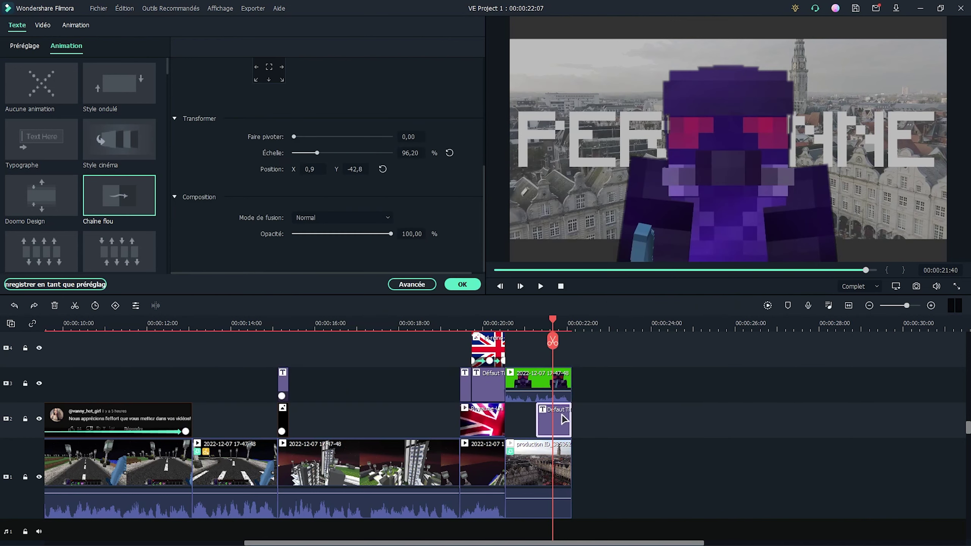
# Split the PERSONNE title midway and replace the second part's text with NE VEUT
pyautogui.click(552, 340)
pyautogui.click(564, 419)
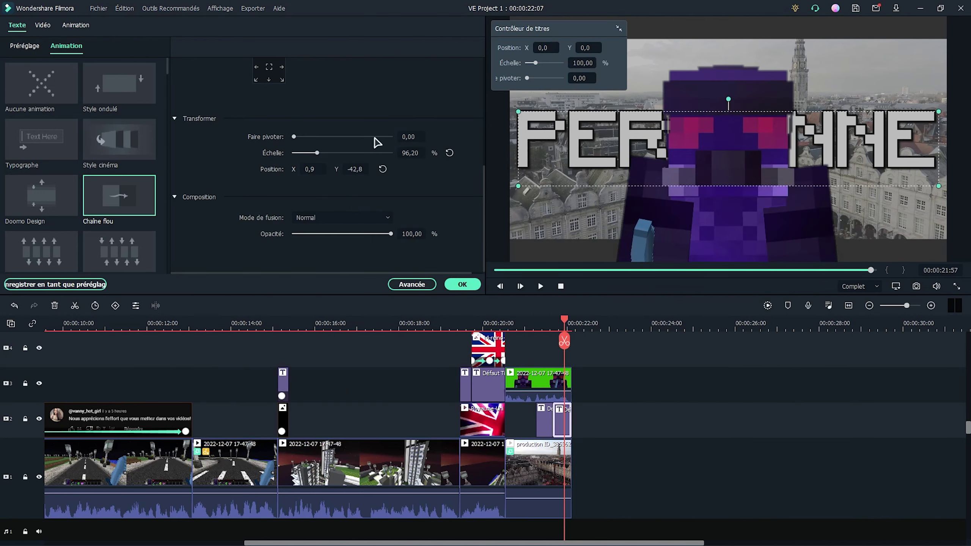
pyautogui.scroll(5, 376, 142)
pyautogui.click(281, 125)
pyautogui.hotkey('ctrl', 'a')
pyautogui.write('NE VEUT')
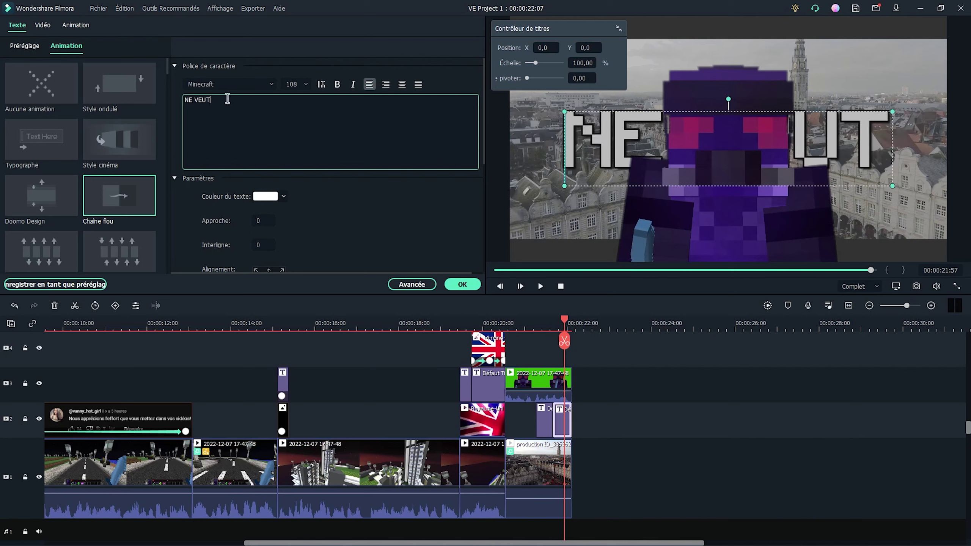
# Widen the gap between NE and VEUT with extra spaces and shift the title to X 37.9 so it flanks the character
pyautogui.click(194, 100)
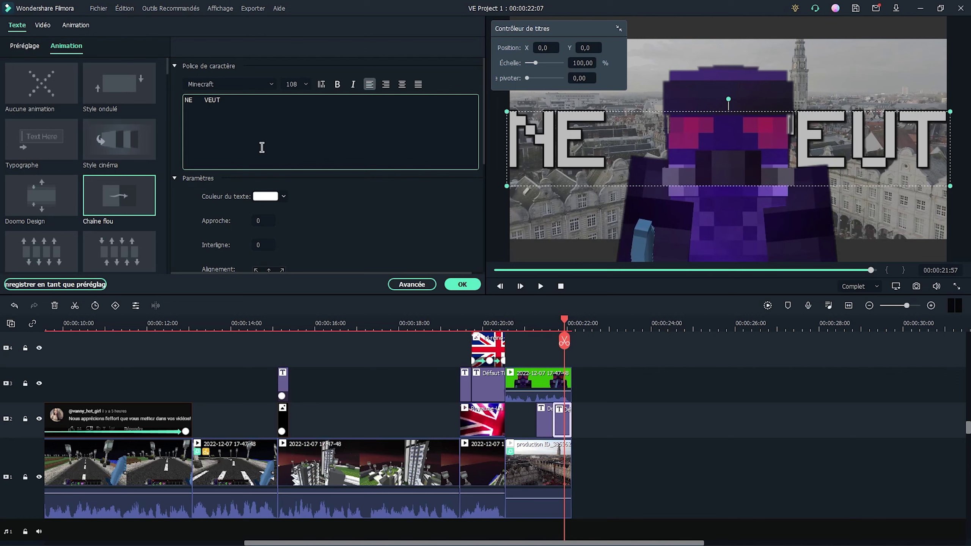
pyautogui.scroll(-5, 282, 197)
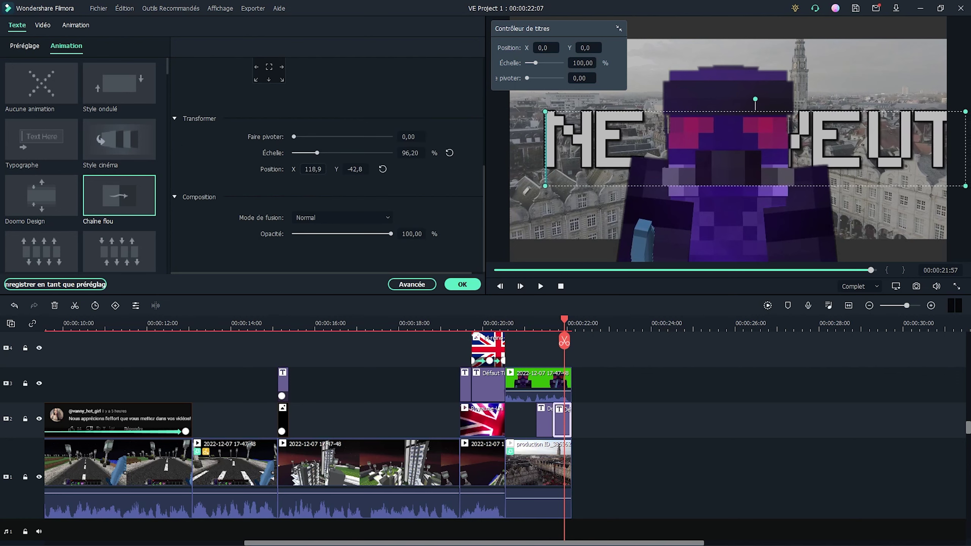
pyautogui.moveTo(746, 146); pyautogui.dragTo(728, 146)
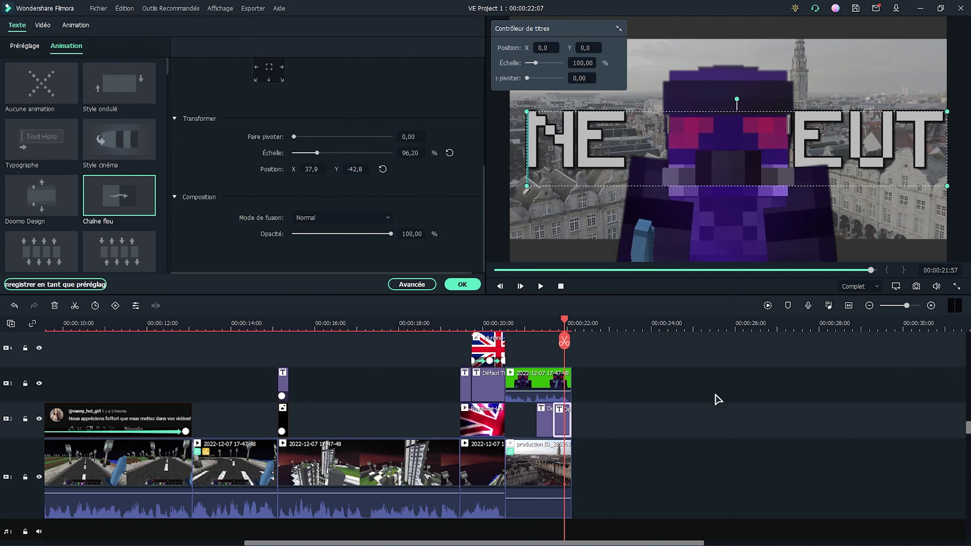
# Change the text fill of the PERSONNE and NE VEUT titles to dark red
pyautogui.click(547, 421)
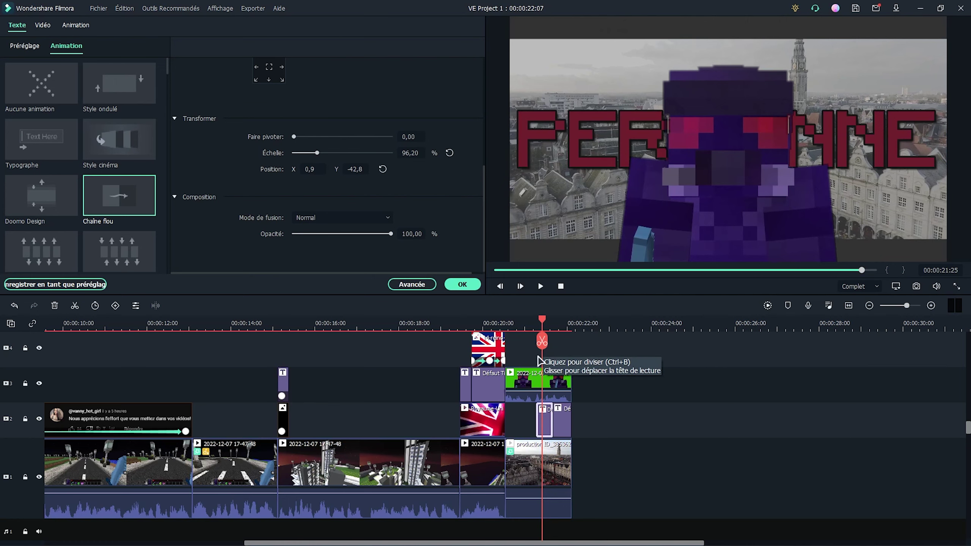
pyautogui.click(463, 284)
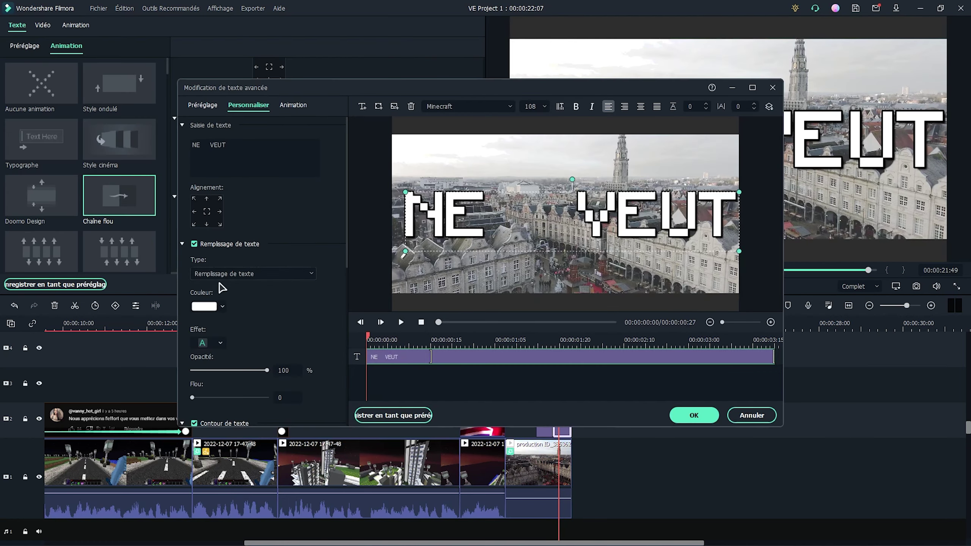
pyautogui.click(208, 306)
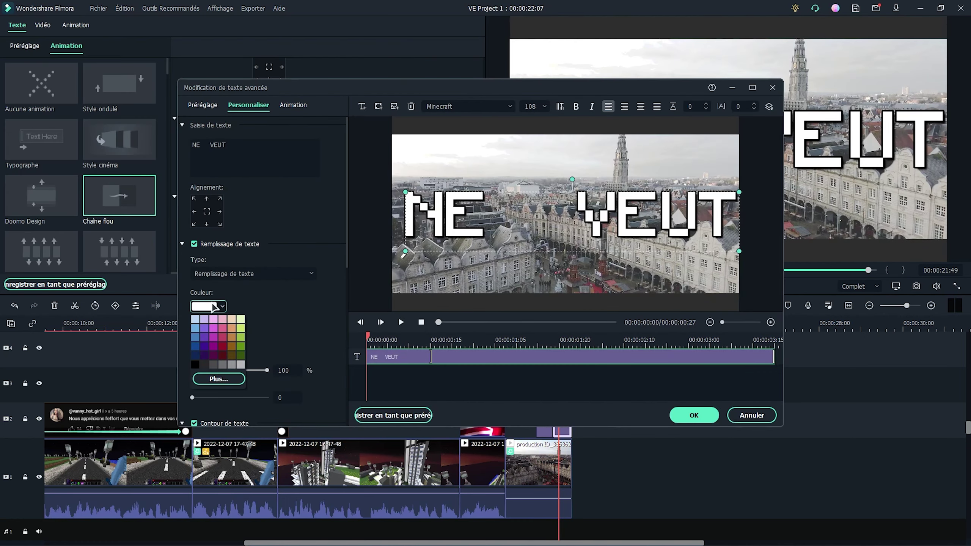
pyautogui.click(220, 351)
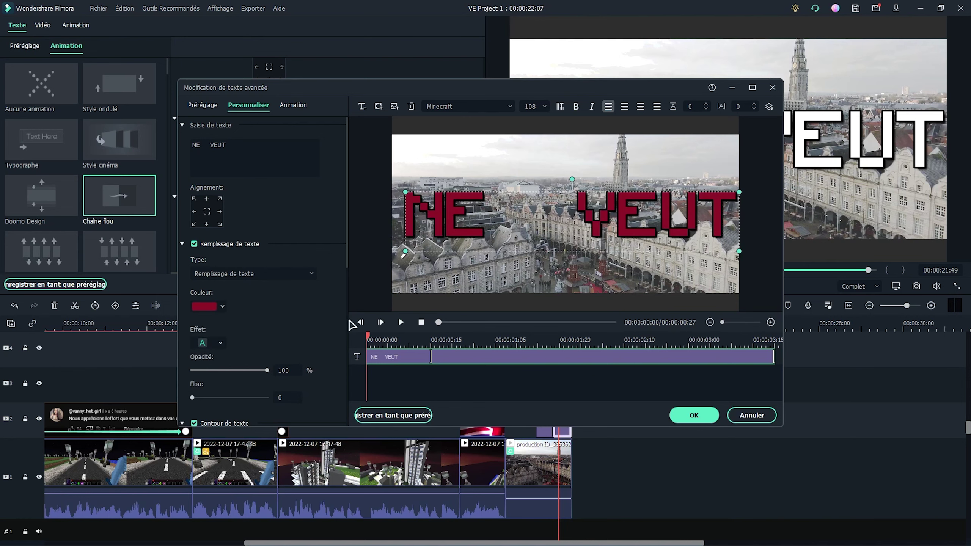
pyautogui.click(679, 414)
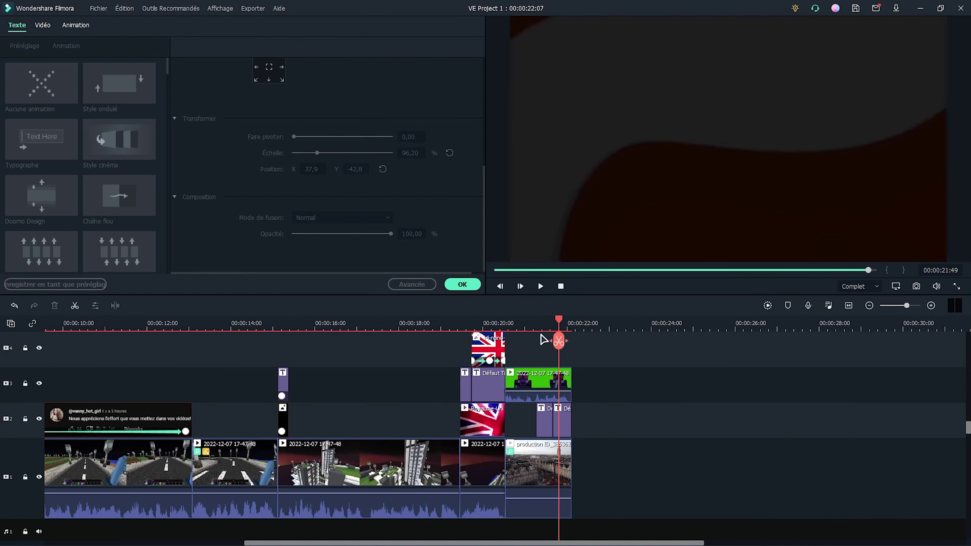
# Preview the finished sequence and export it to the Desktop as an MP4 named Editer comme Fuze
pyautogui.click(449, 323)
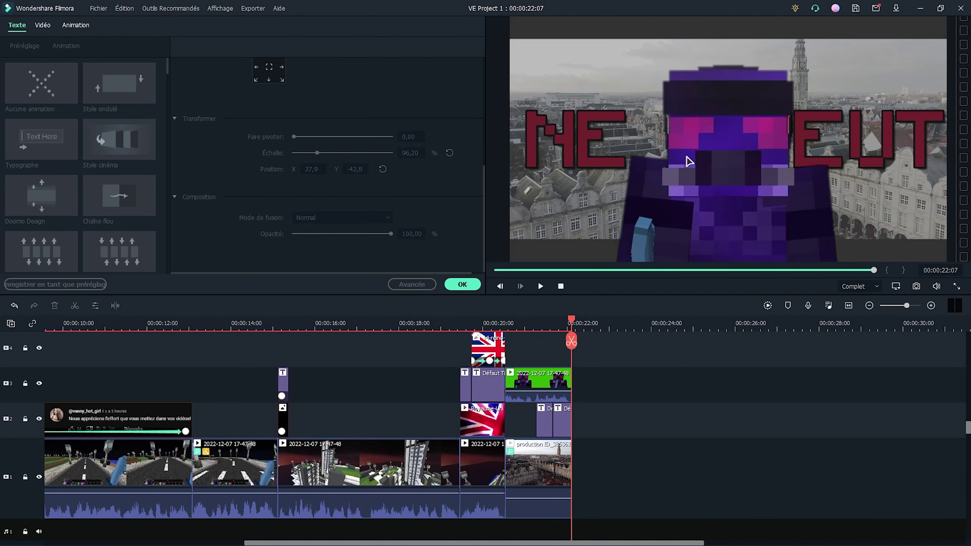
pyautogui.click(462, 284)
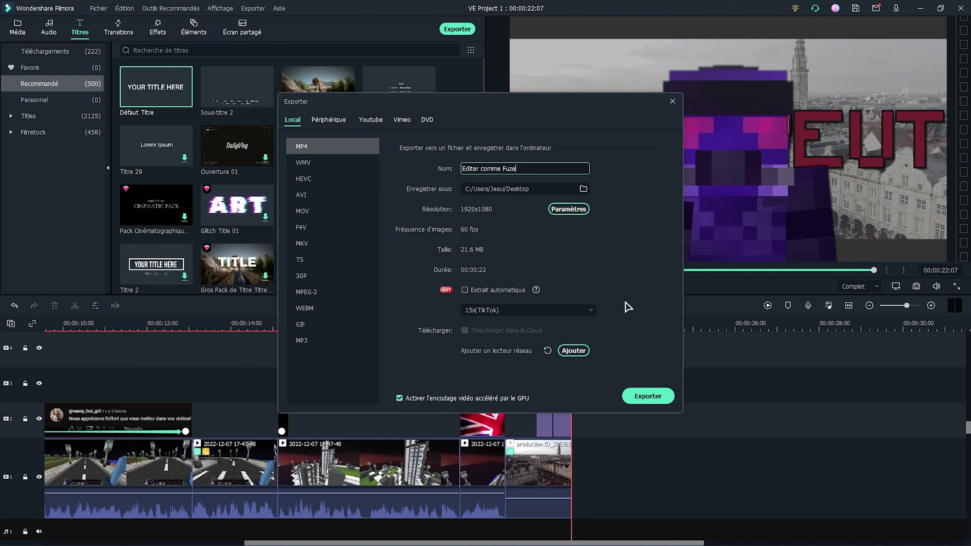
pyautogui.click(648, 396)
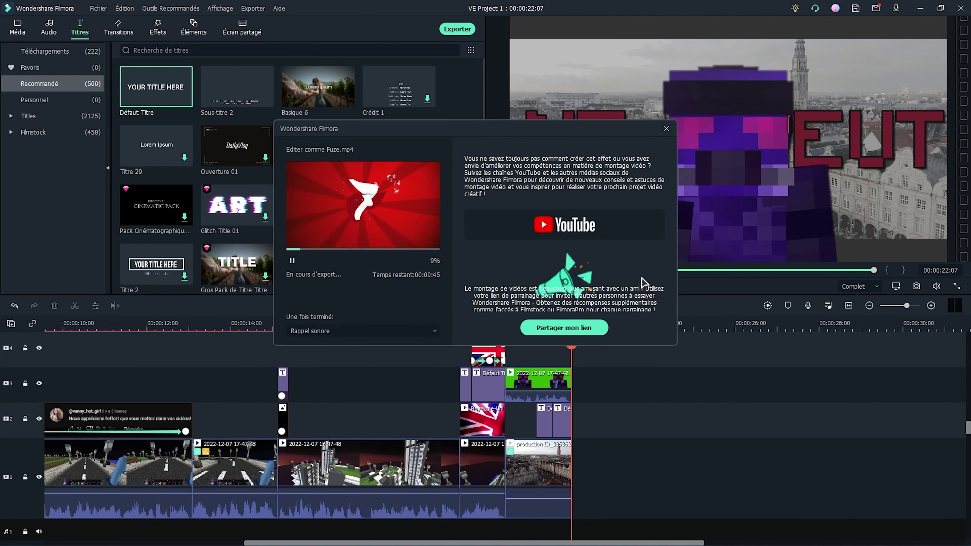